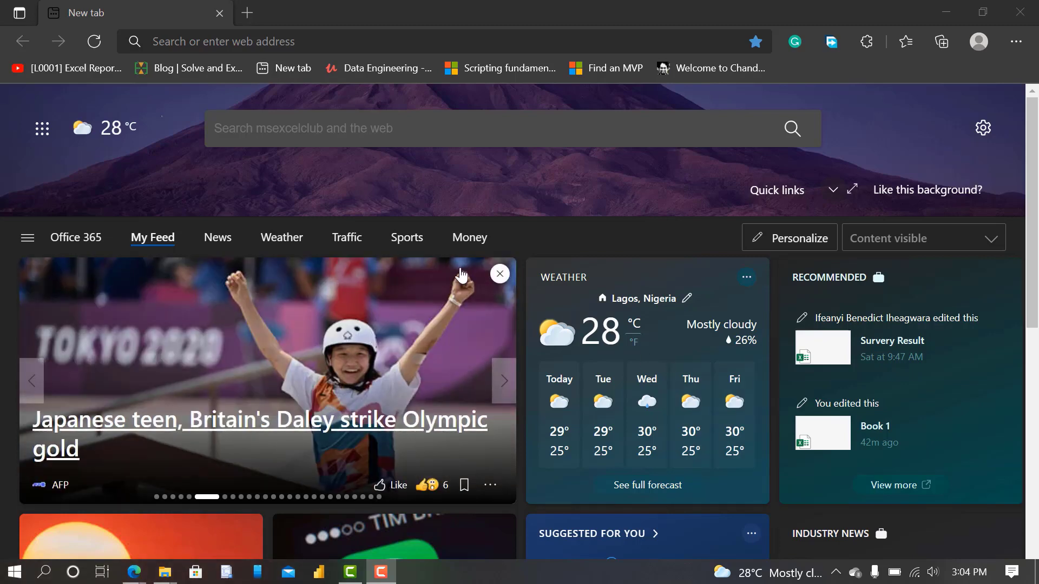
Step: Search Bing for 'excel online' from the Edge address bar to reach Excel's start page
left_click(198, 43)
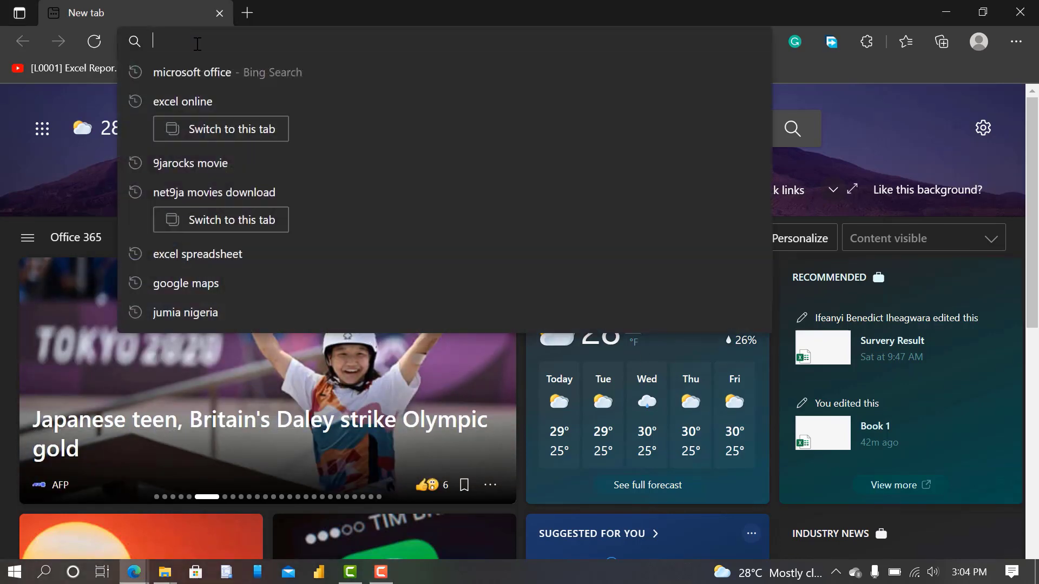
type("e")
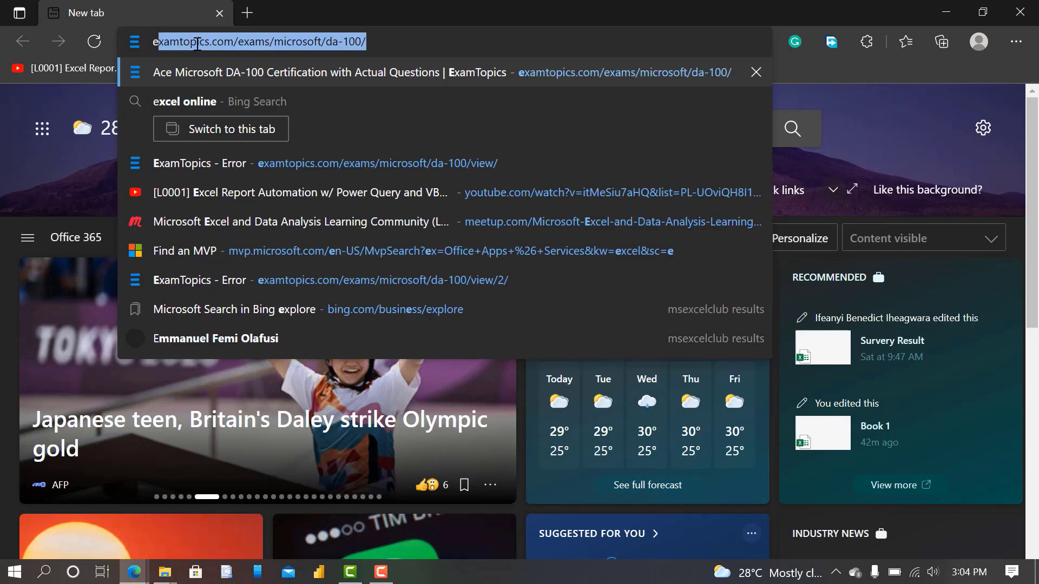
type("xcel")
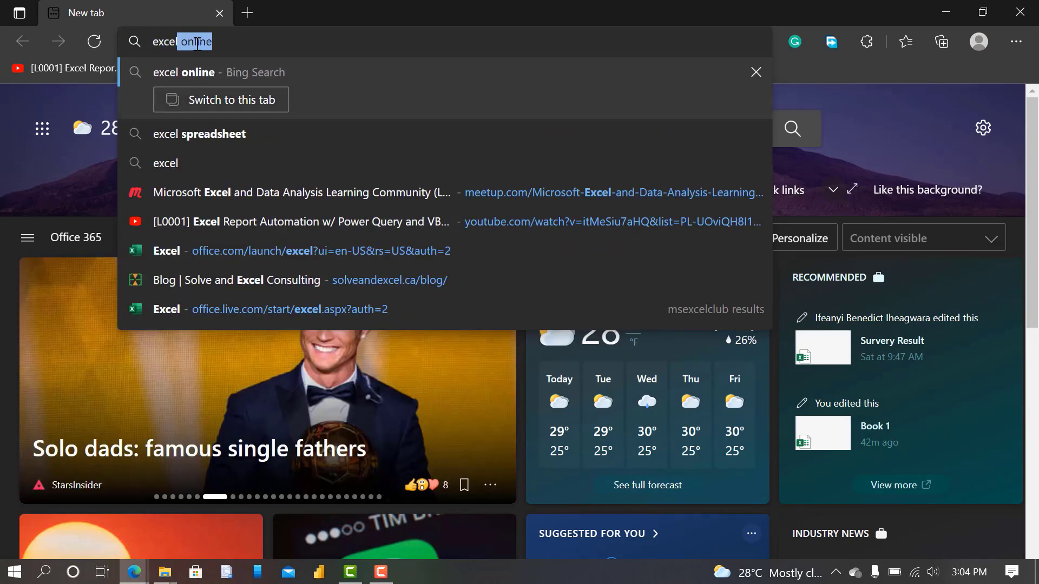
key("Return")
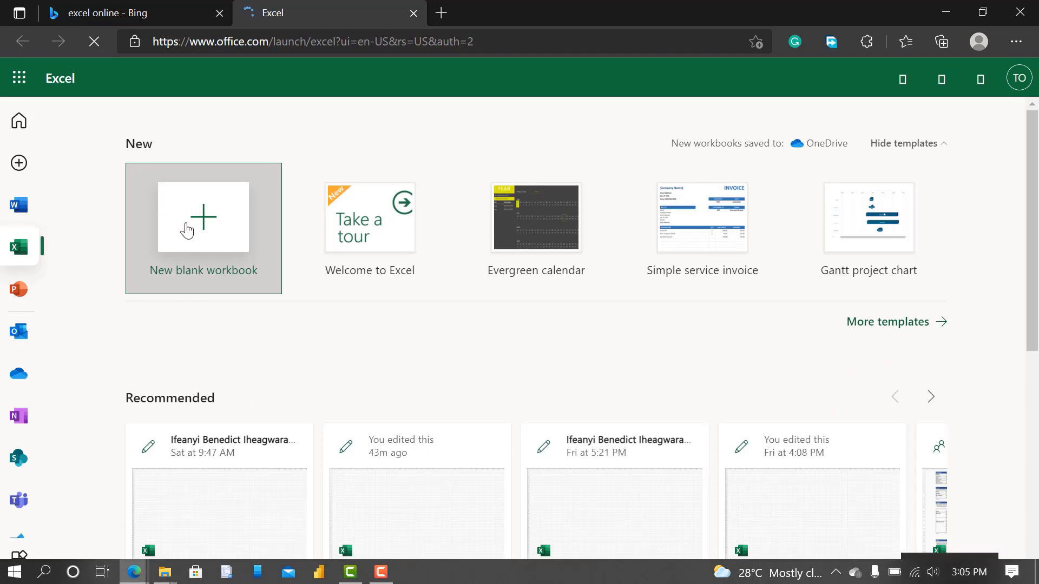
Step: Create blank workbook Book 2 and a new Microsoft Form linked to it from Insert > Forms
left_click(204, 228)
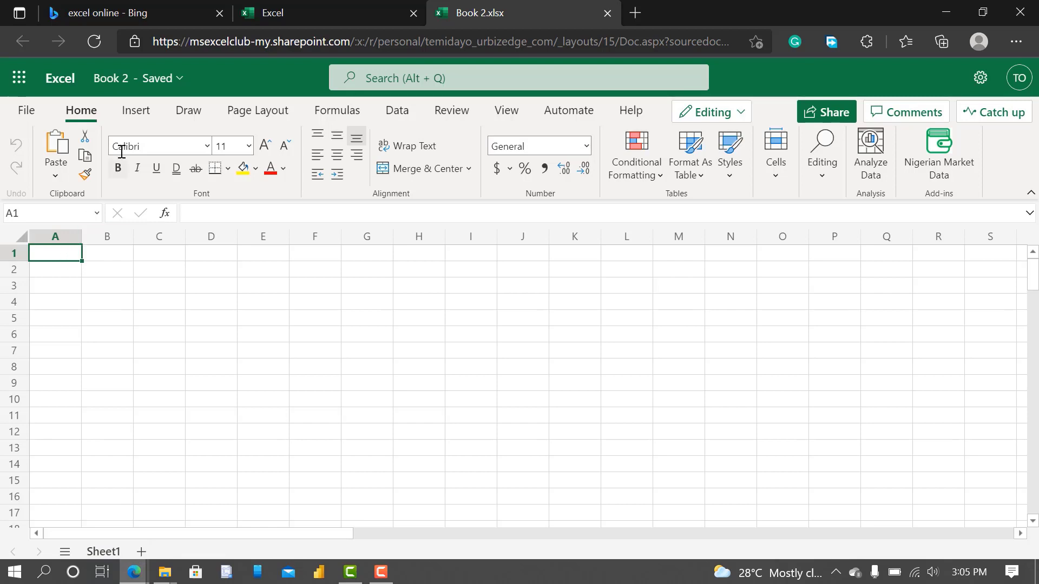
left_click(130, 115)
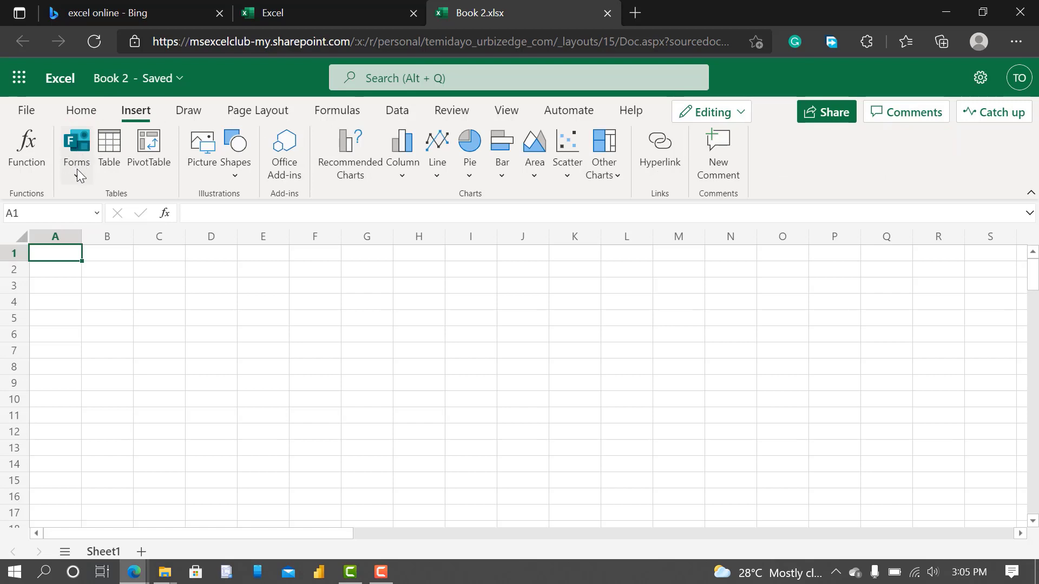
left_click(77, 145)
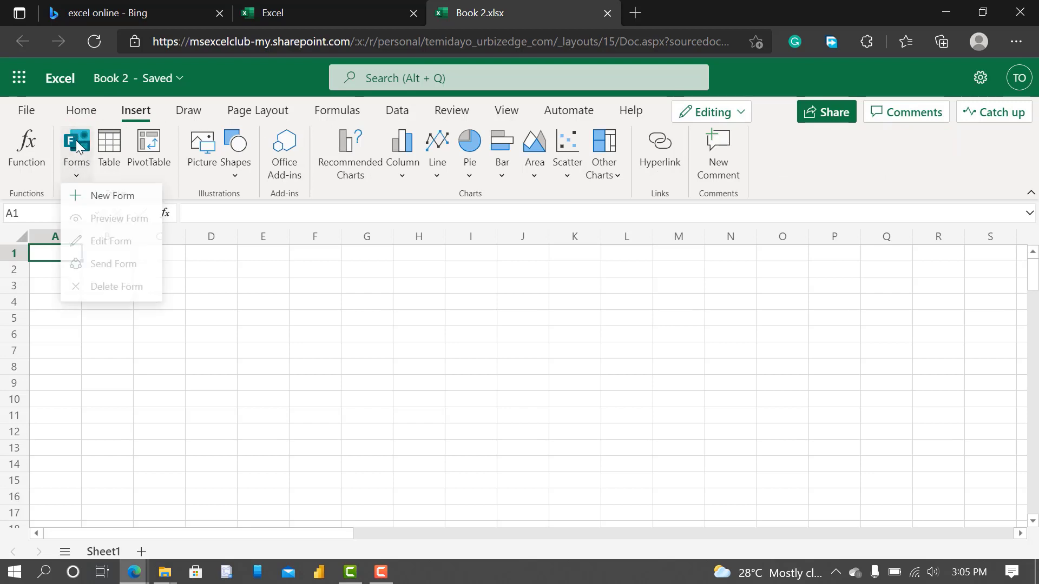
left_click(106, 199)
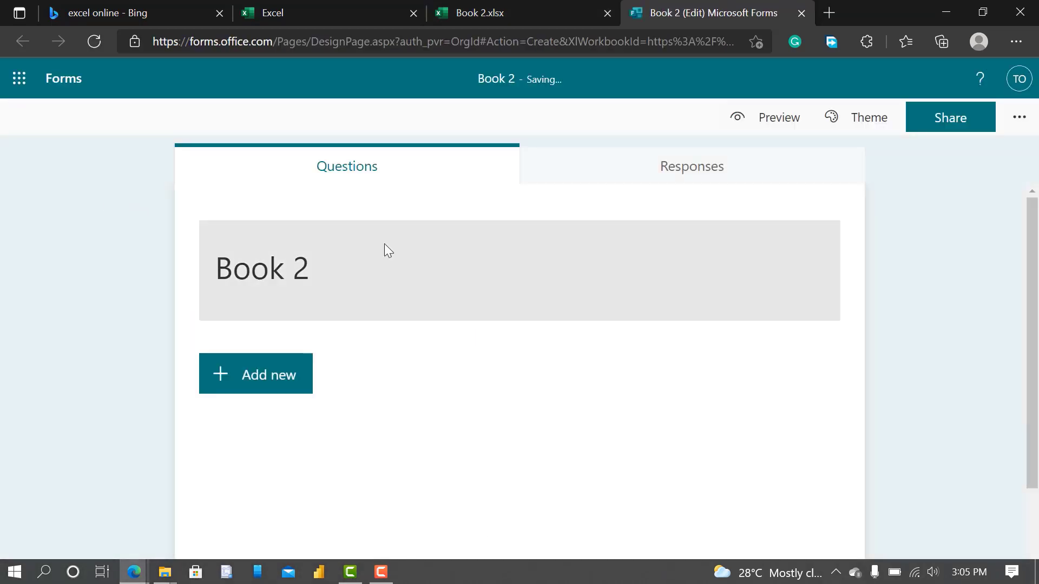
Step: Replace the 'Book 2' title with 'Feedback Form' and add the description 'Webinar Feedback'
left_click(287, 270)
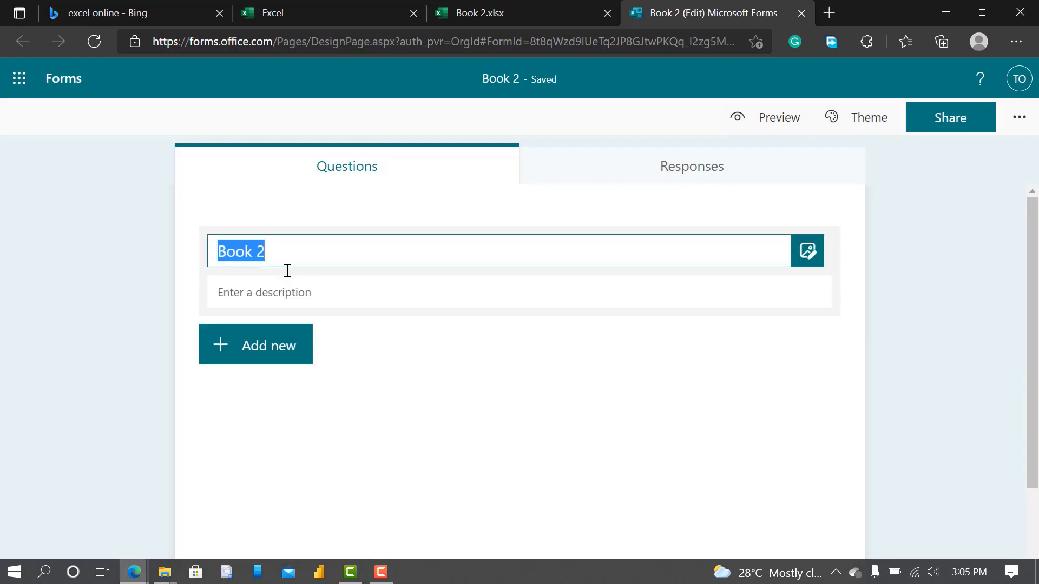
key("BackSpace")
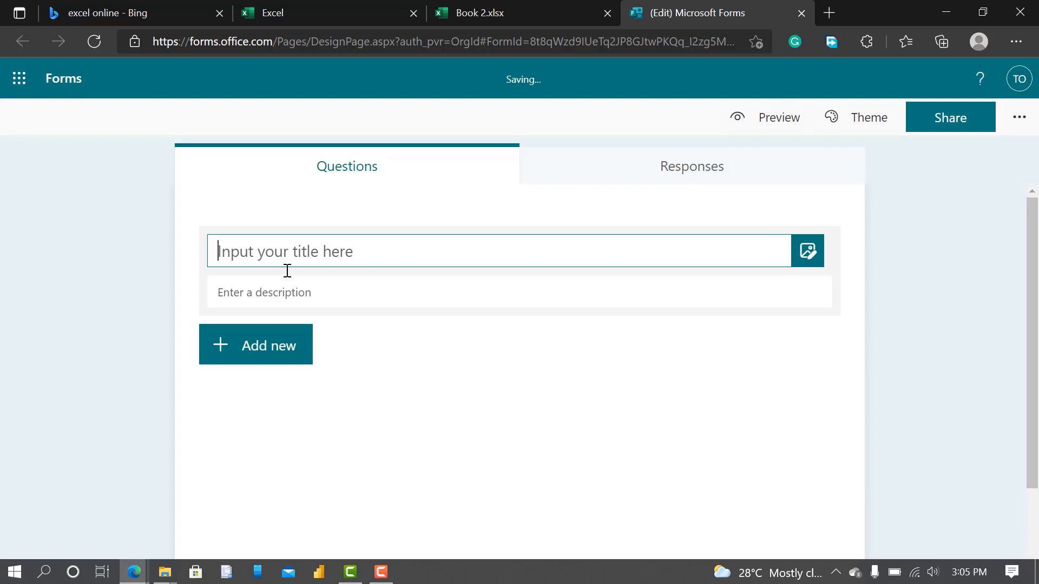
type("Feed")
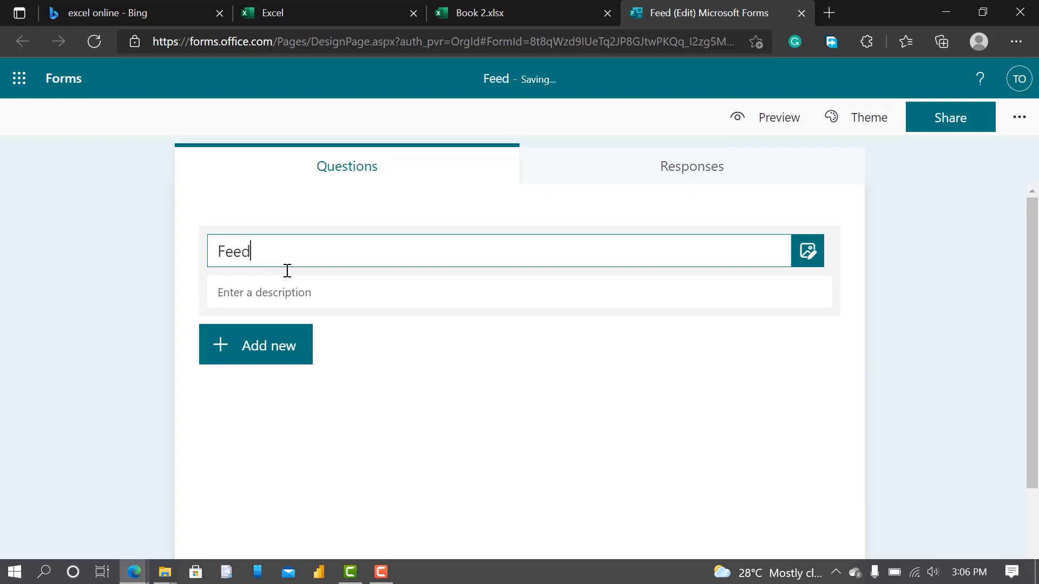
type("back ")
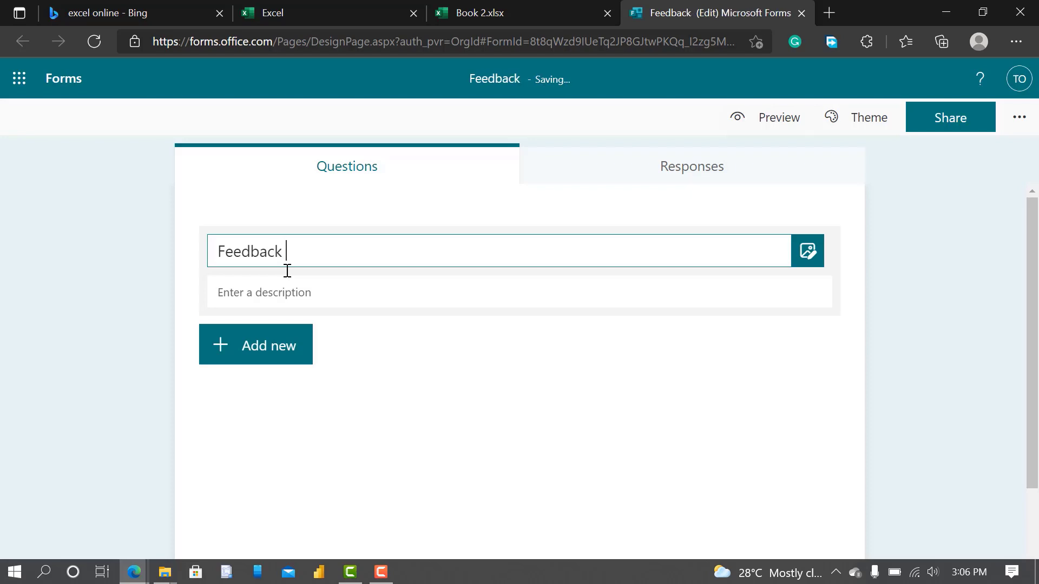
type("Form")
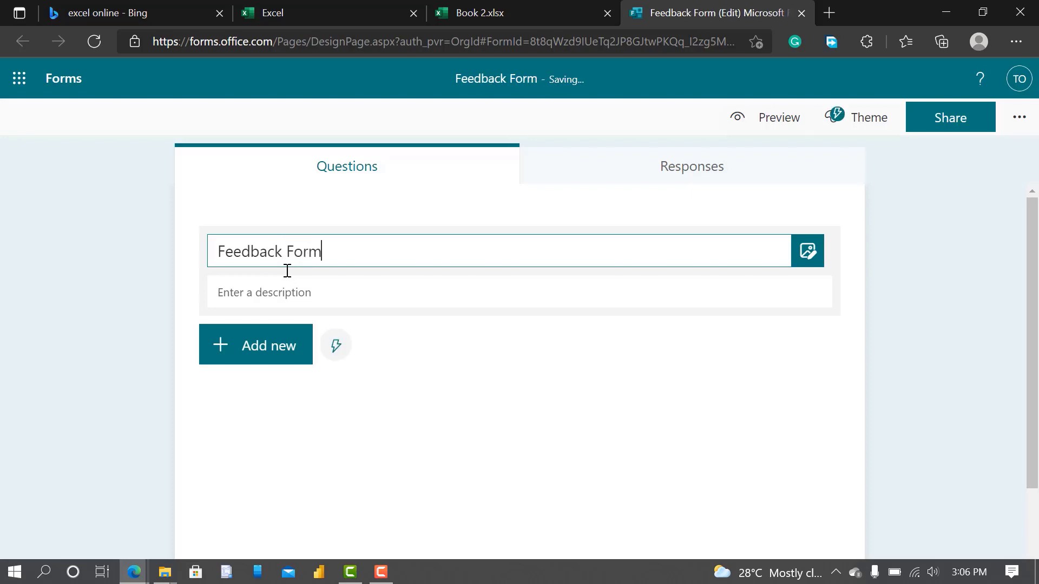
left_click(273, 303)
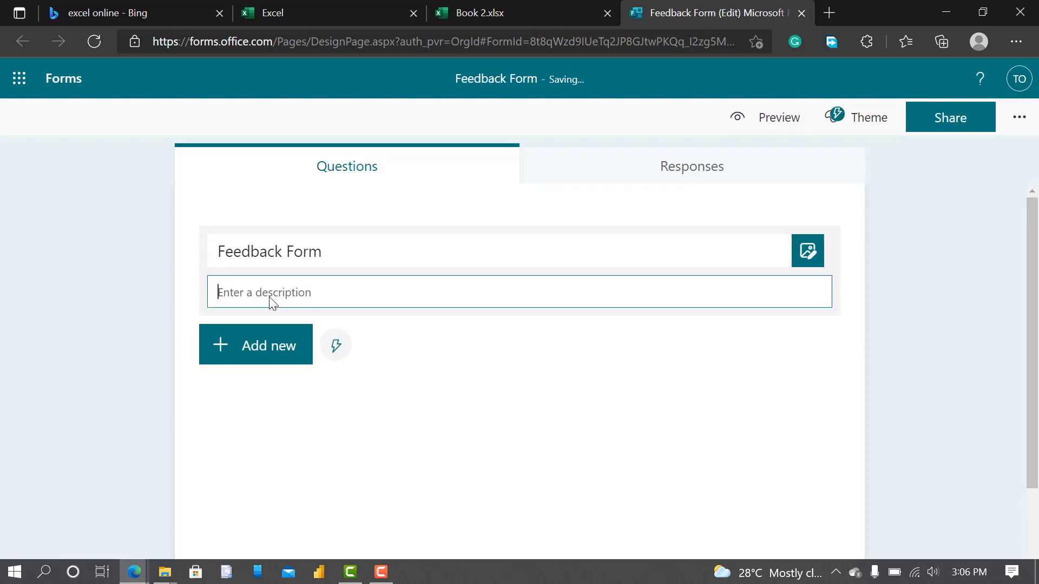
type("Webinar Feedback")
left_click(445, 428)
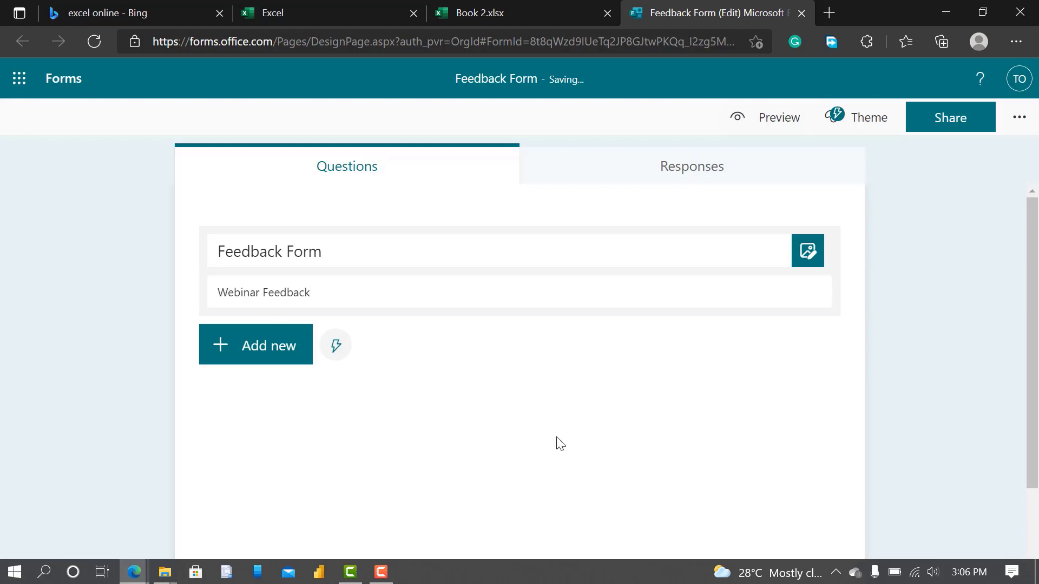
Step: Upload urbizedge.png from the computer as the header logo above the form title
left_click(808, 253)
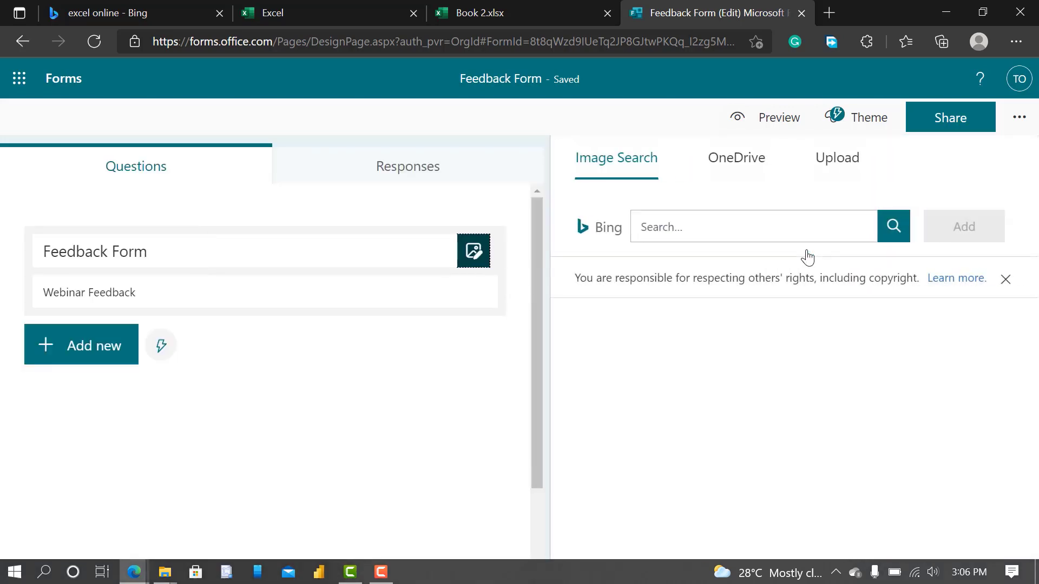
left_click(837, 162)
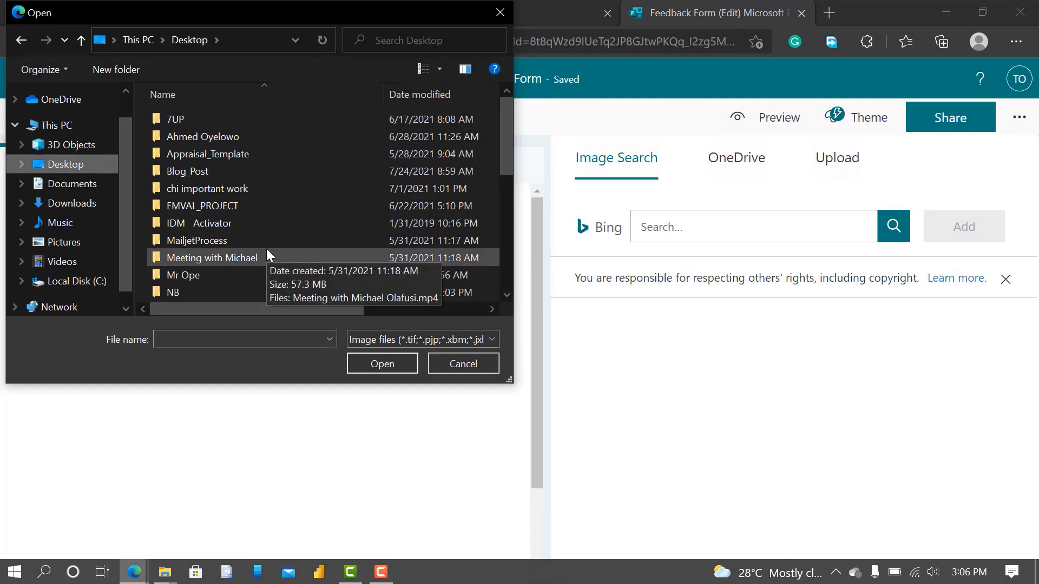
scroll(267, 249, "down", 5)
left_click(214, 297)
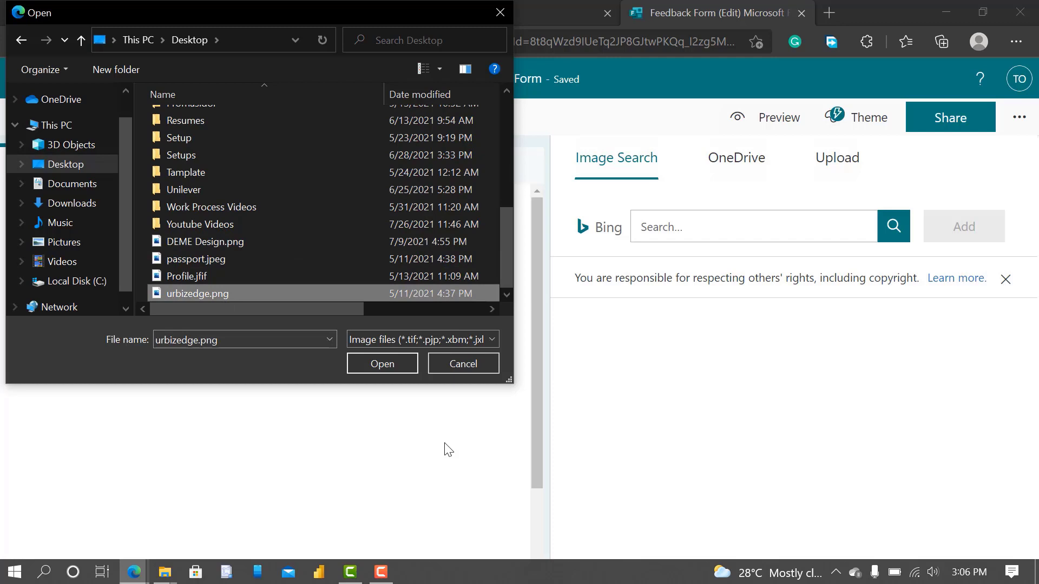
left_click(381, 365)
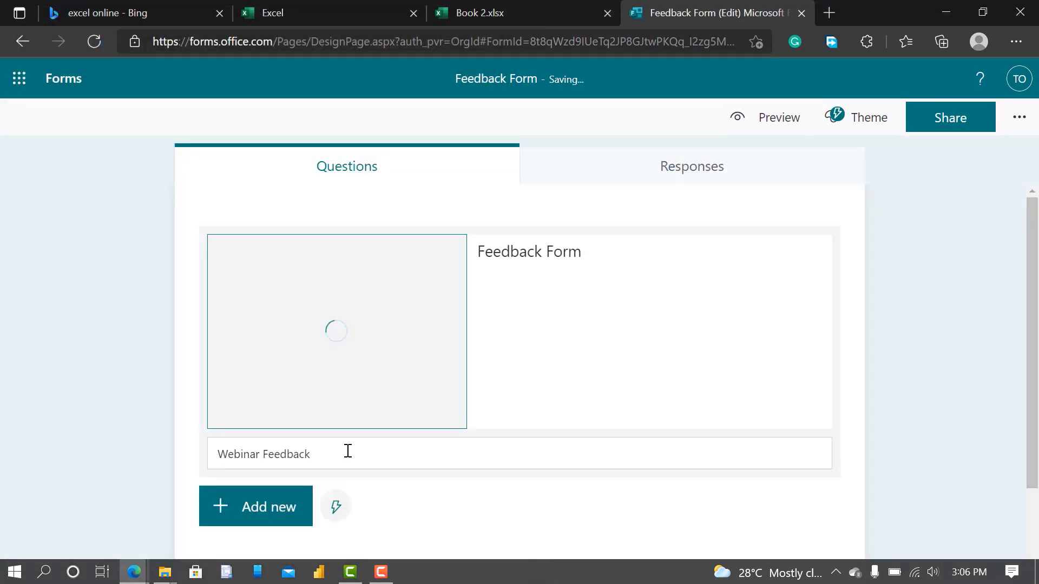
scroll(347, 452, "down", 2)
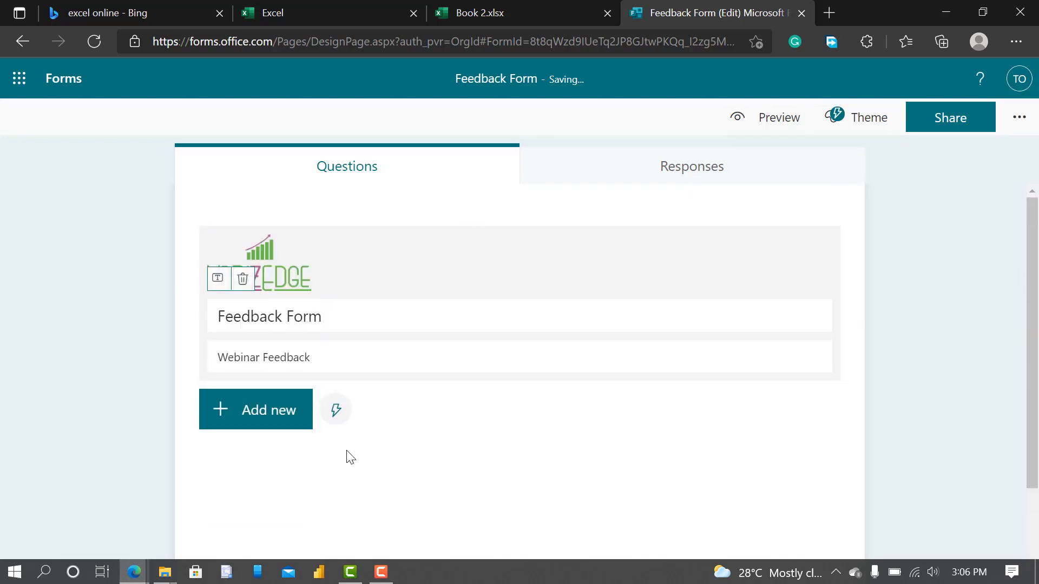
Step: Add a Text question titled 'First Name' and mark it Required
left_click(269, 419)
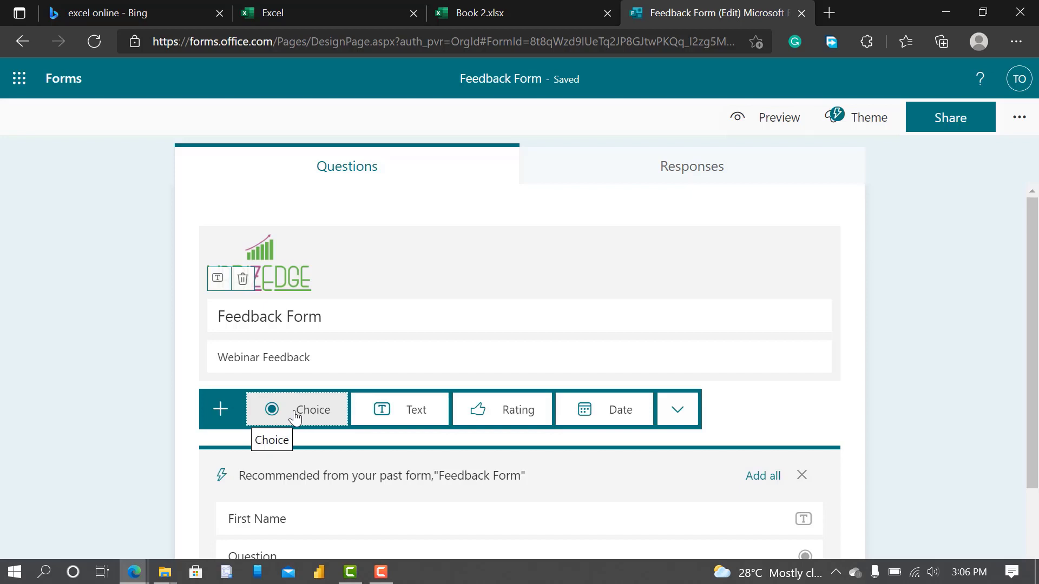
left_click(386, 421)
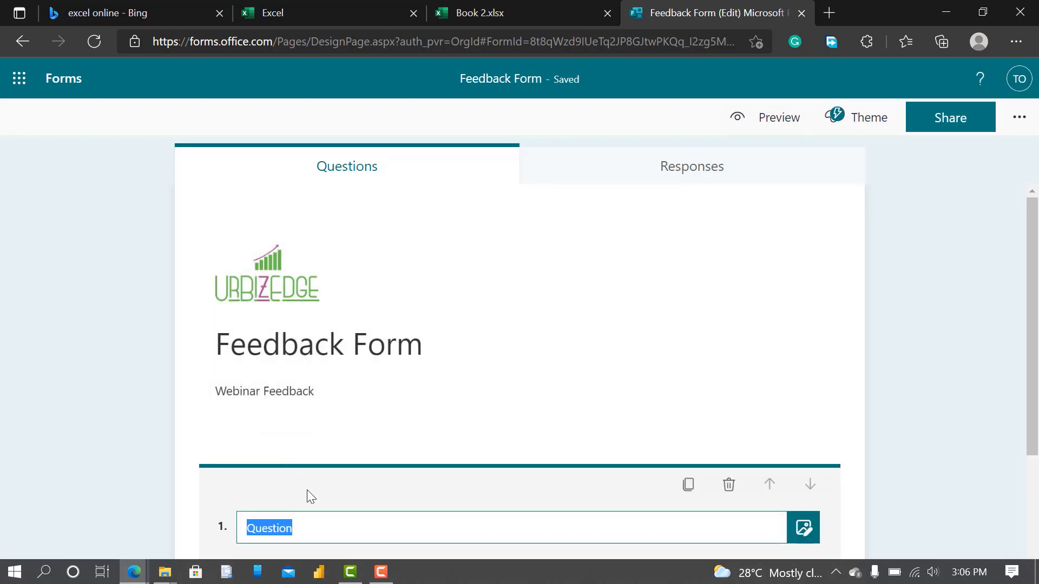
key("BackSpace")
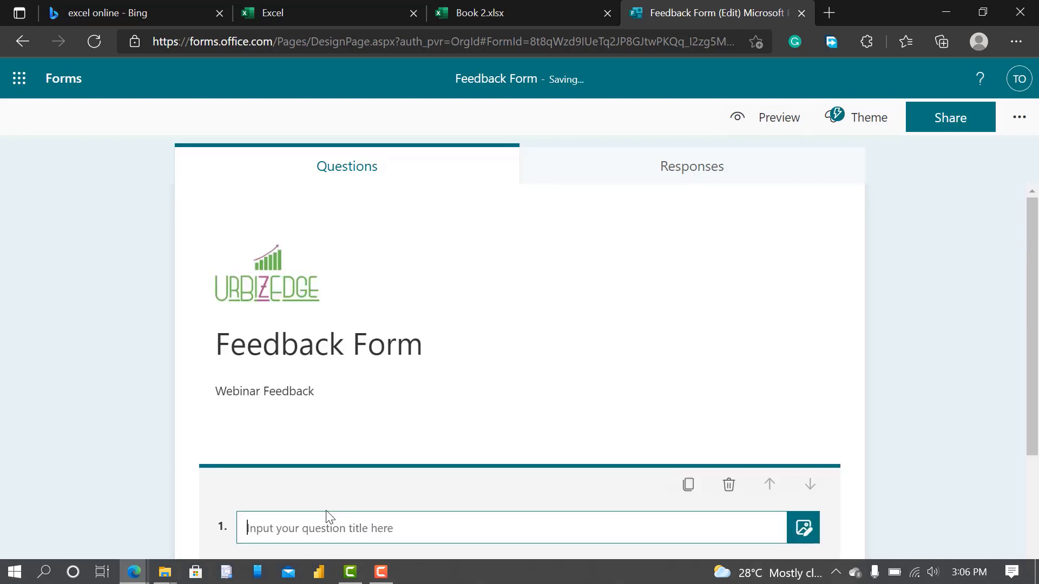
type("First")
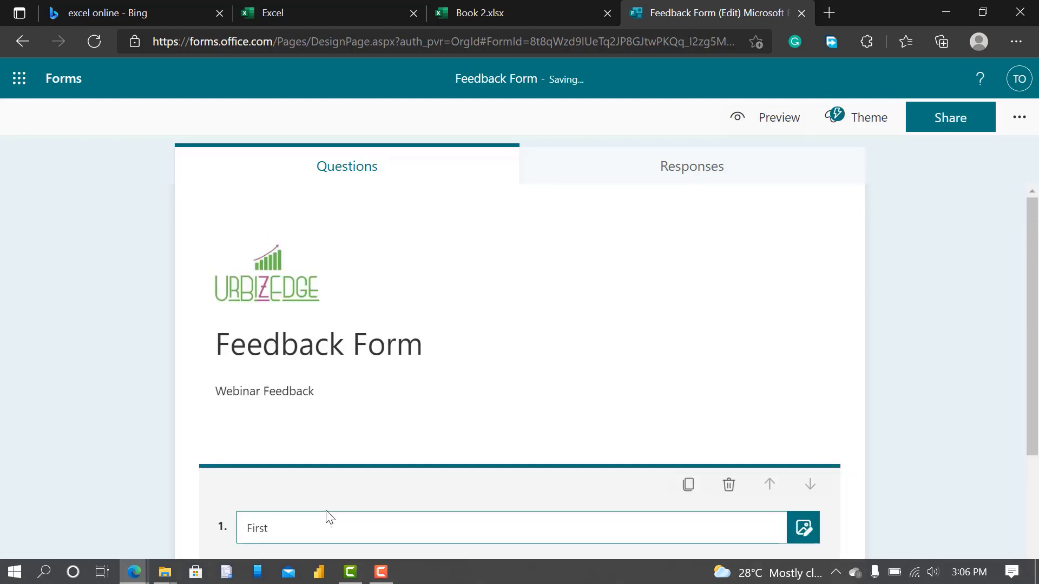
type(" Name")
scroll(330, 501, "down", 3)
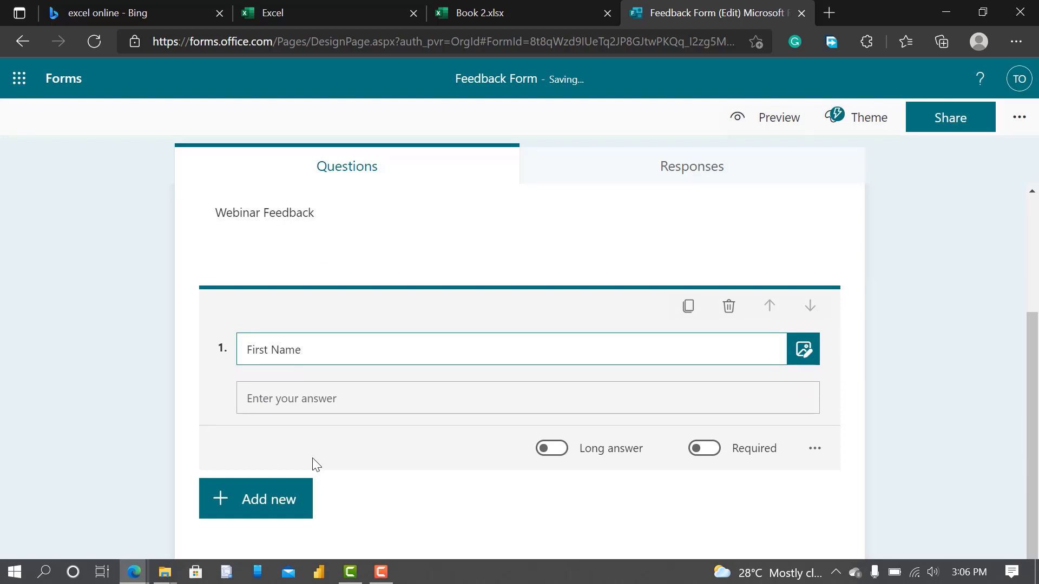
scroll(312, 458, "up", 3)
scroll(297, 463, "down", 2)
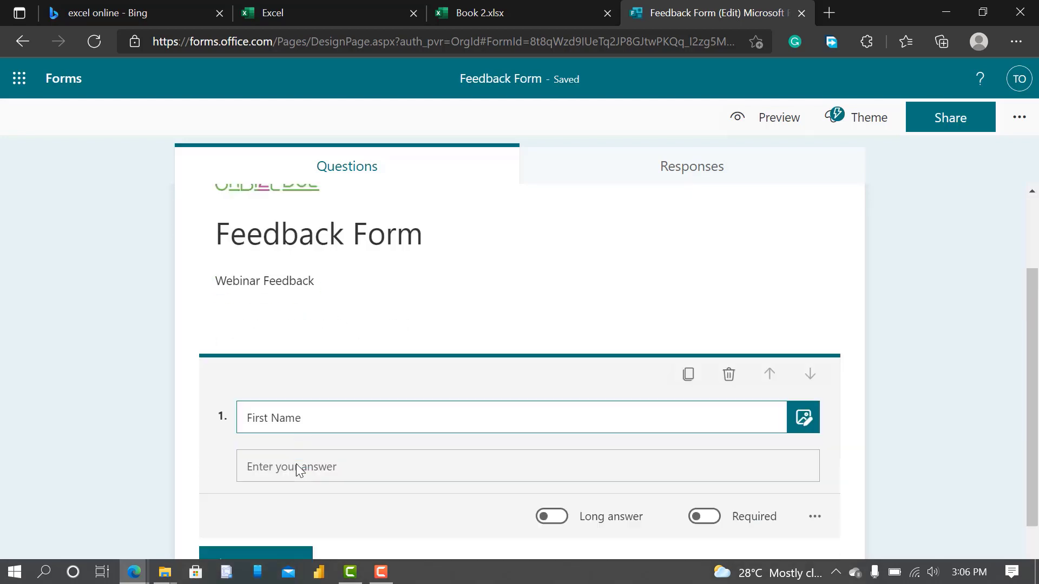
scroll(297, 469, "down", 1)
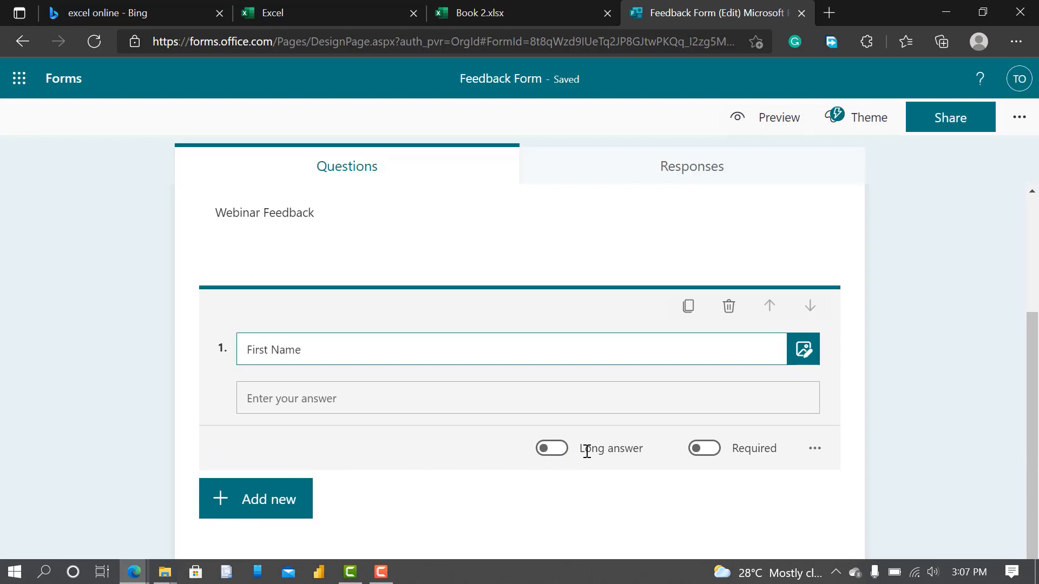
left_click(711, 452)
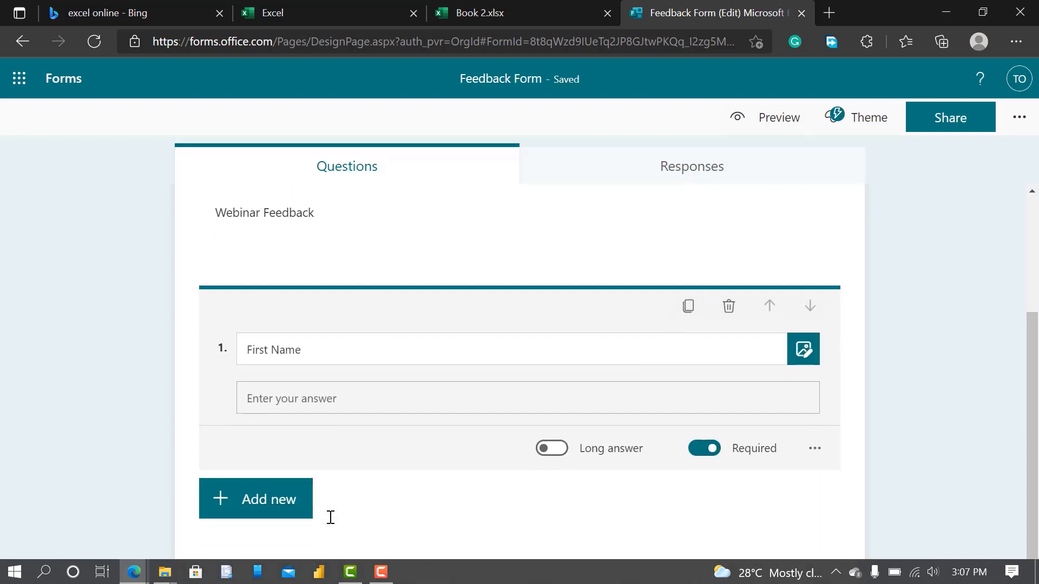
Step: Add a Choice question titled 'Gender'
left_click(272, 498)
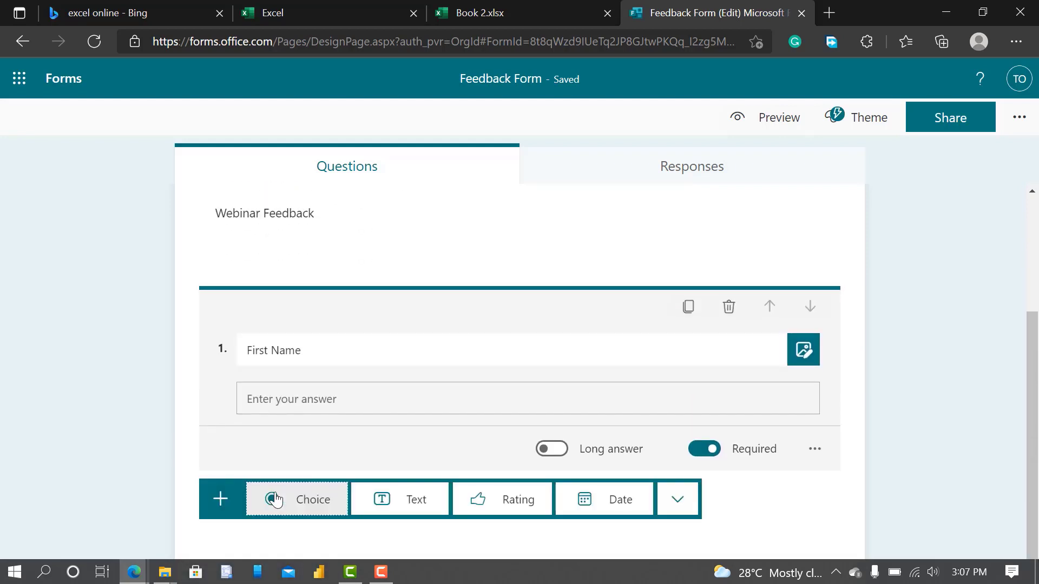
left_click(302, 504)
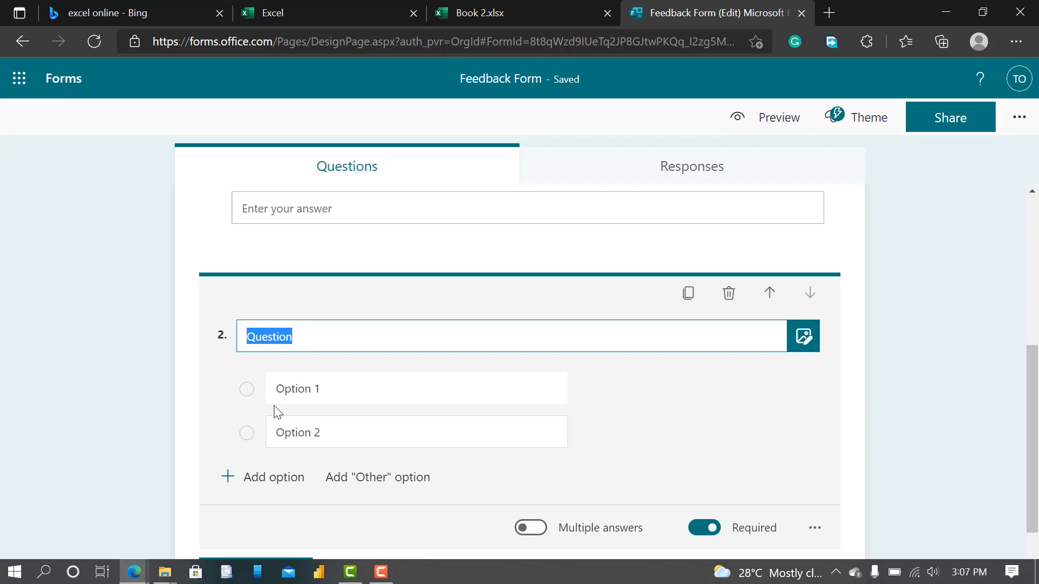
key("BackSpace")
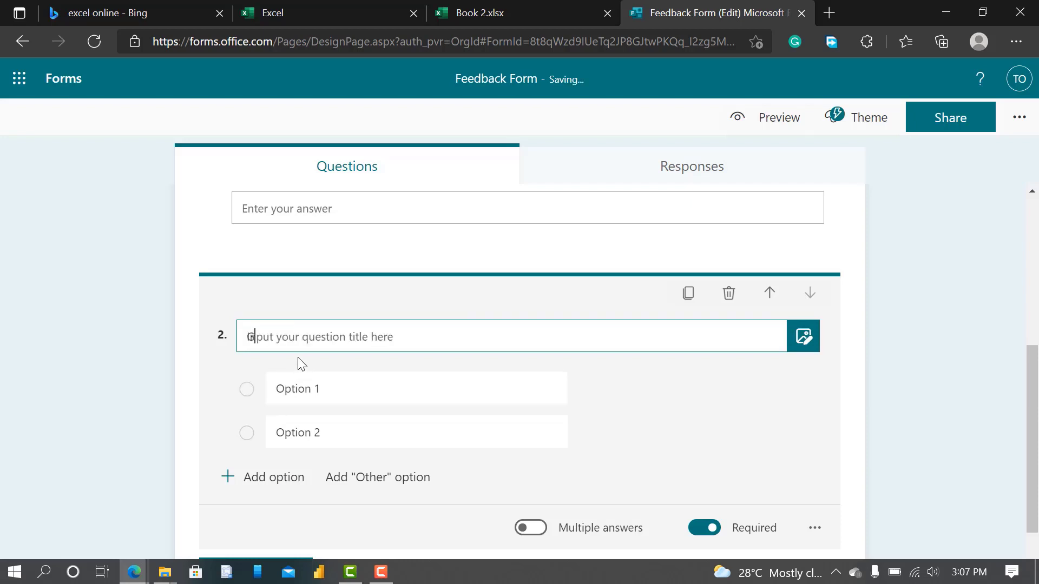
type("Gender")
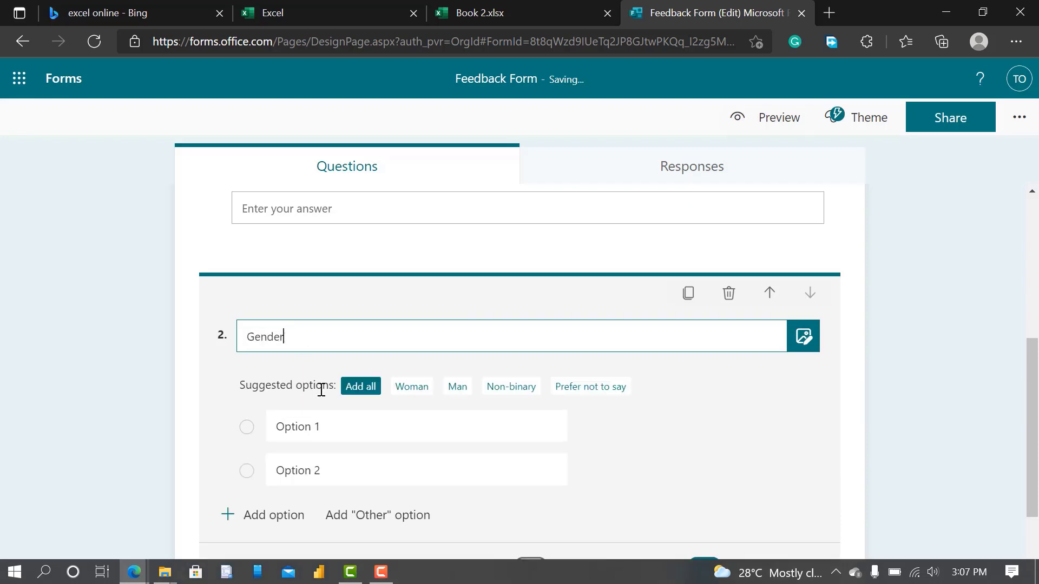
Step: Set the Gender answers to Male and Female, plus an Other option
left_click(319, 425)
key("BackSpace")
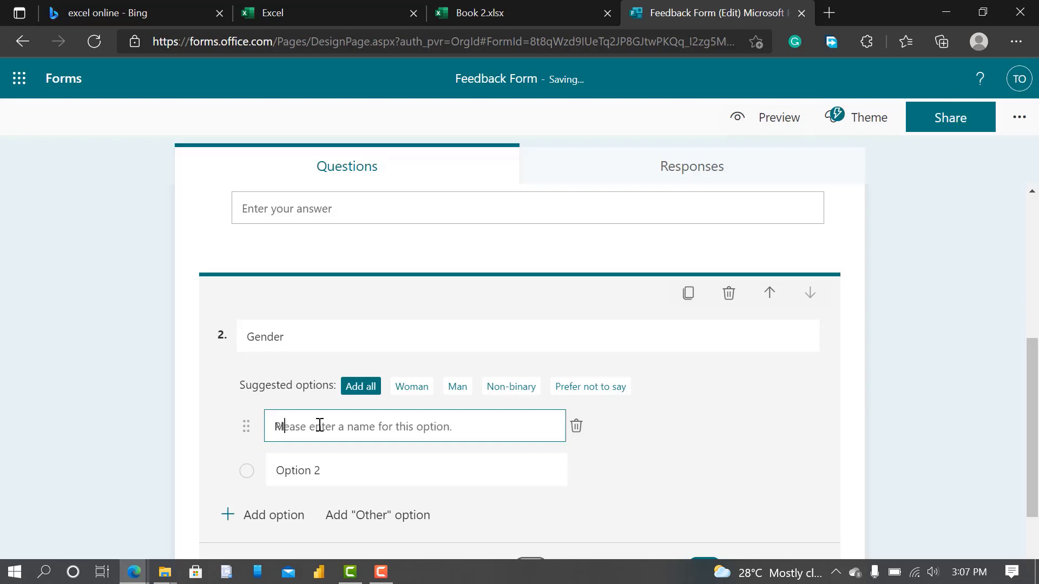
type("Male")
left_click(321, 469)
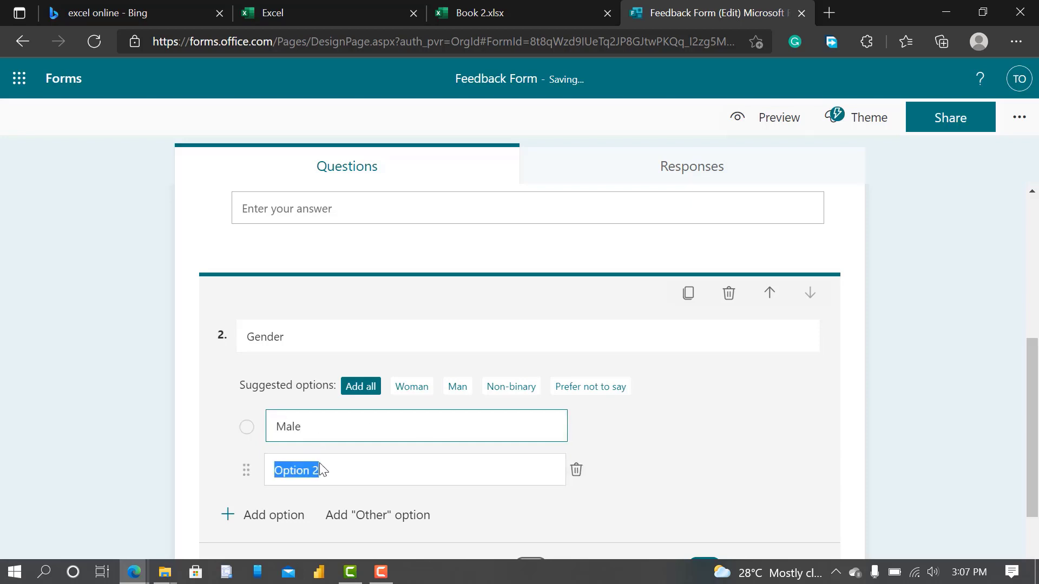
key("BackSpace")
type("Female")
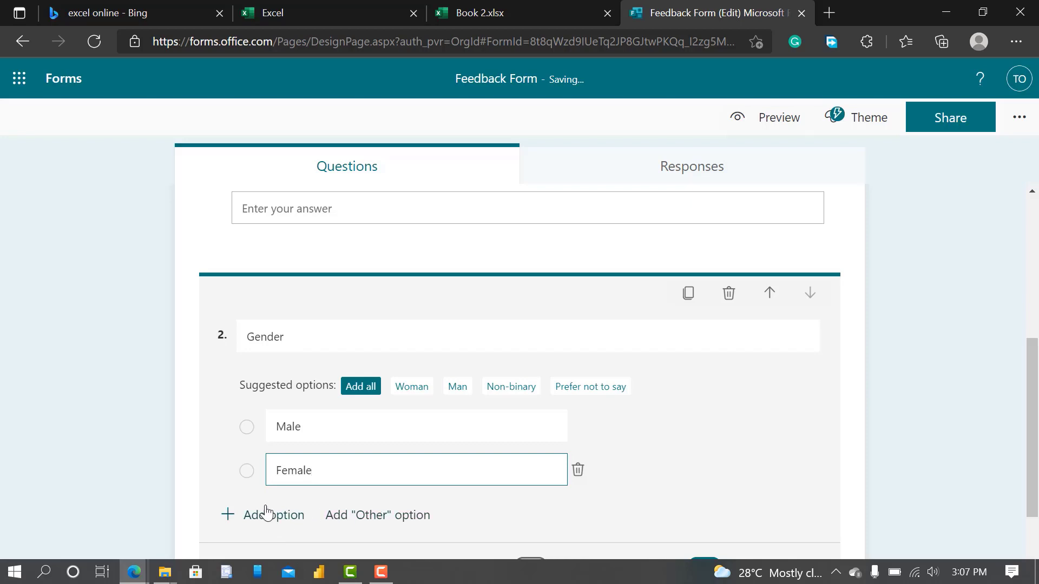
left_click(379, 517)
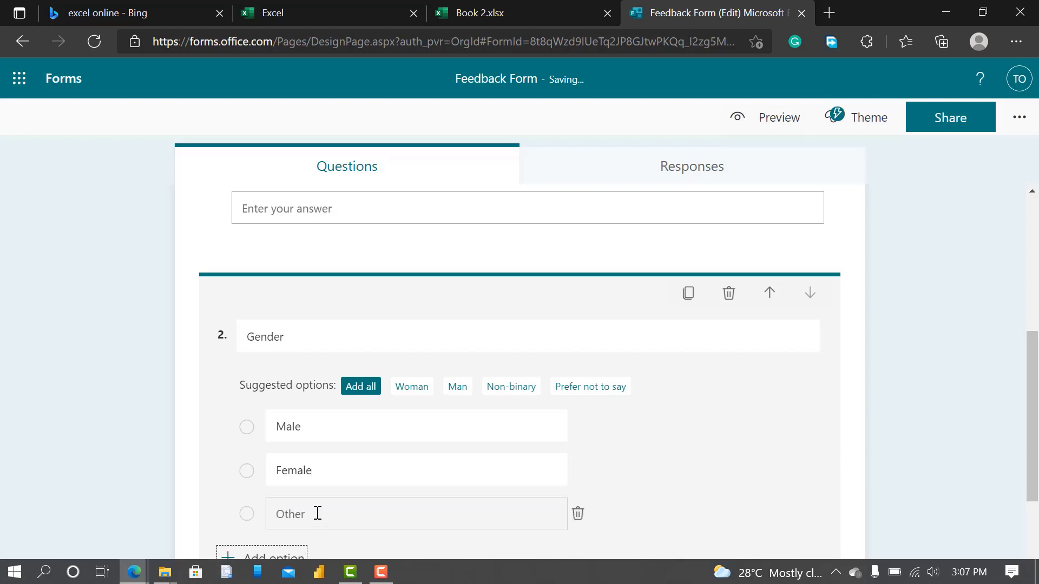
scroll(317, 513, "down", 3)
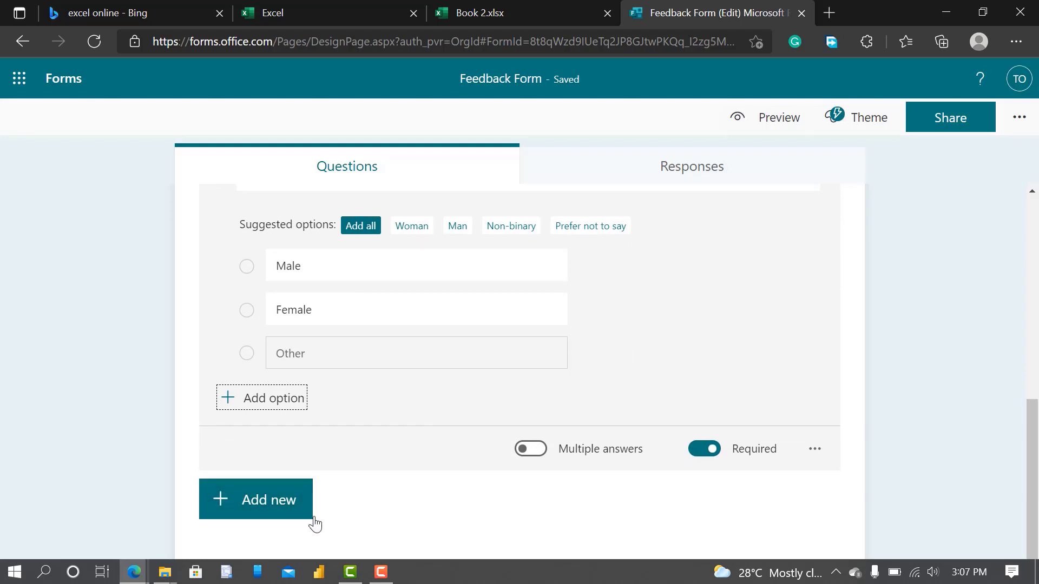
left_click(257, 511)
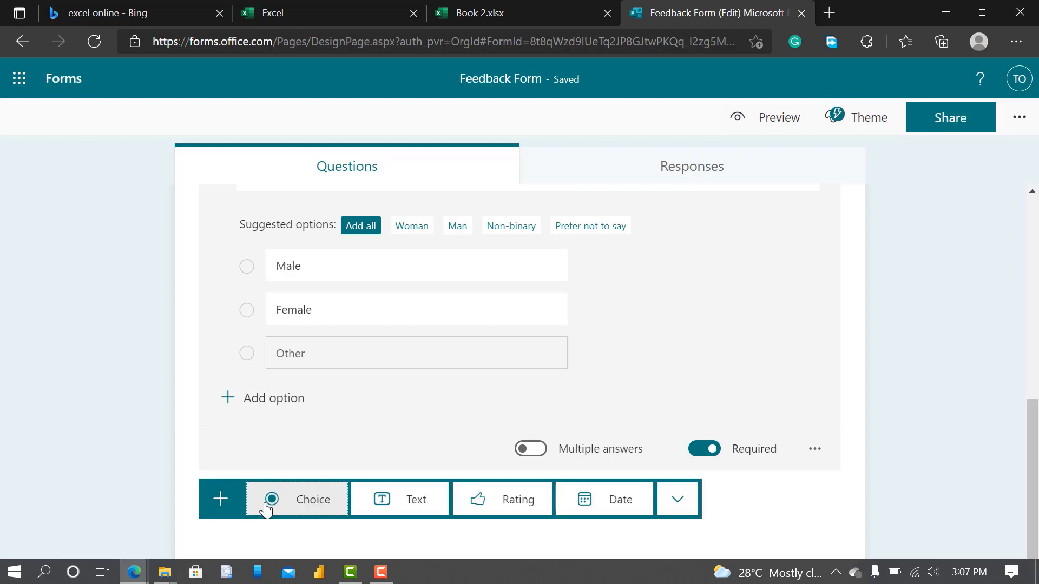
Step: Add a Choice question 'What webinar session?' and switch it to a drop-down
left_click(307, 501)
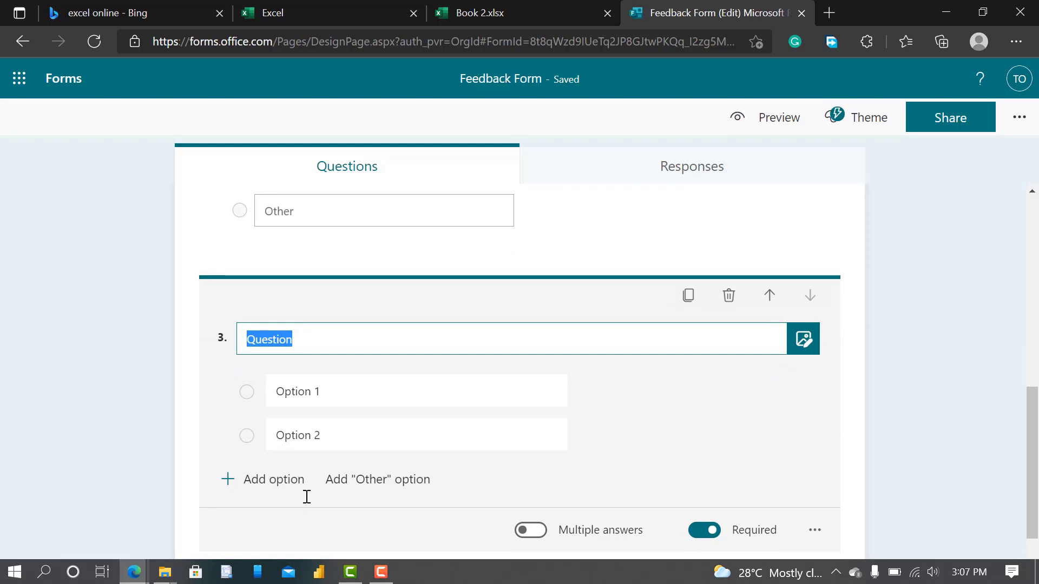
key("BackSpace")
type("W")
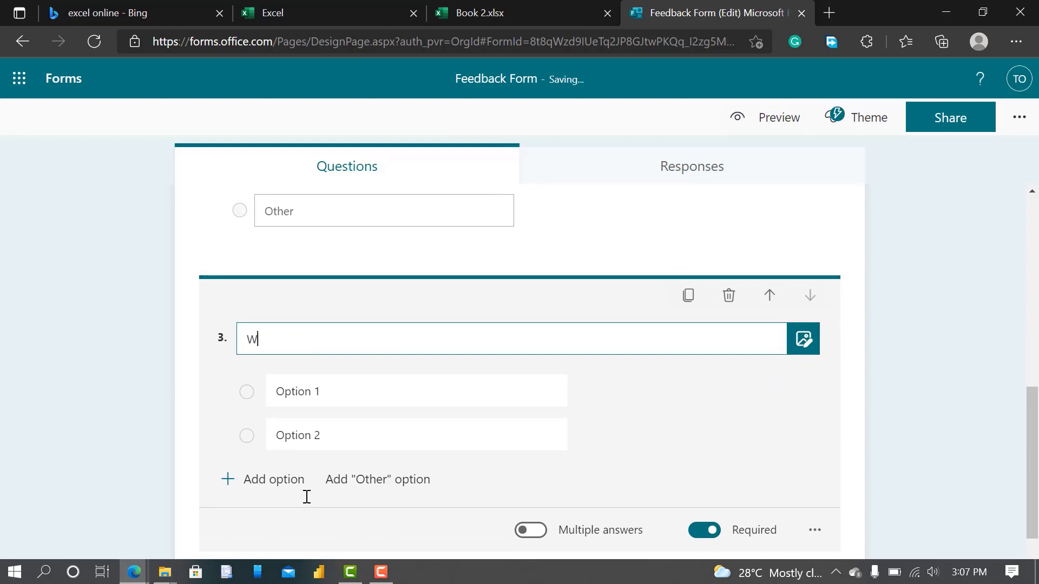
type("hat webinar session")
type("?")
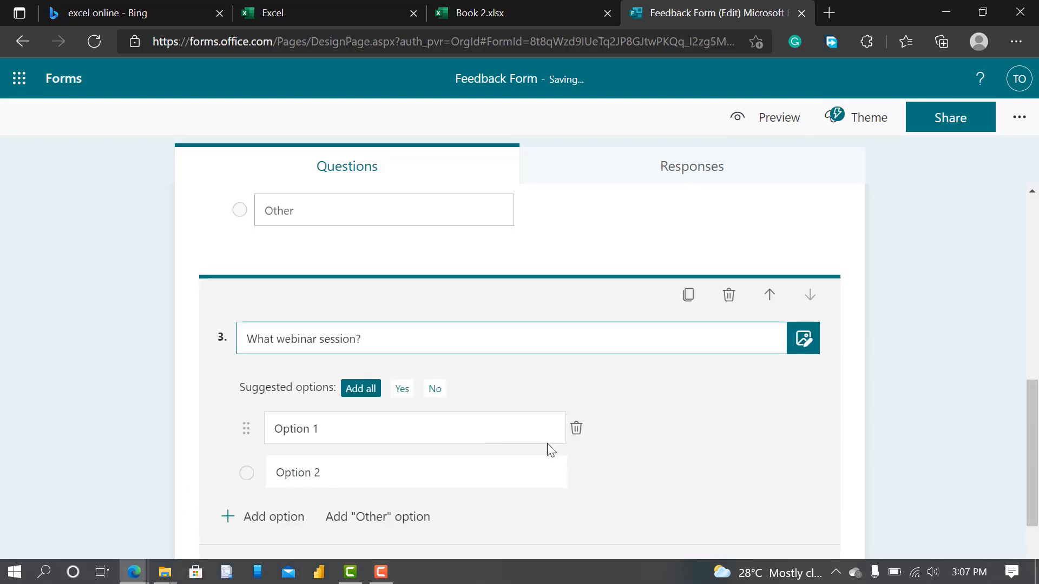
scroll(547, 443, "down", 2)
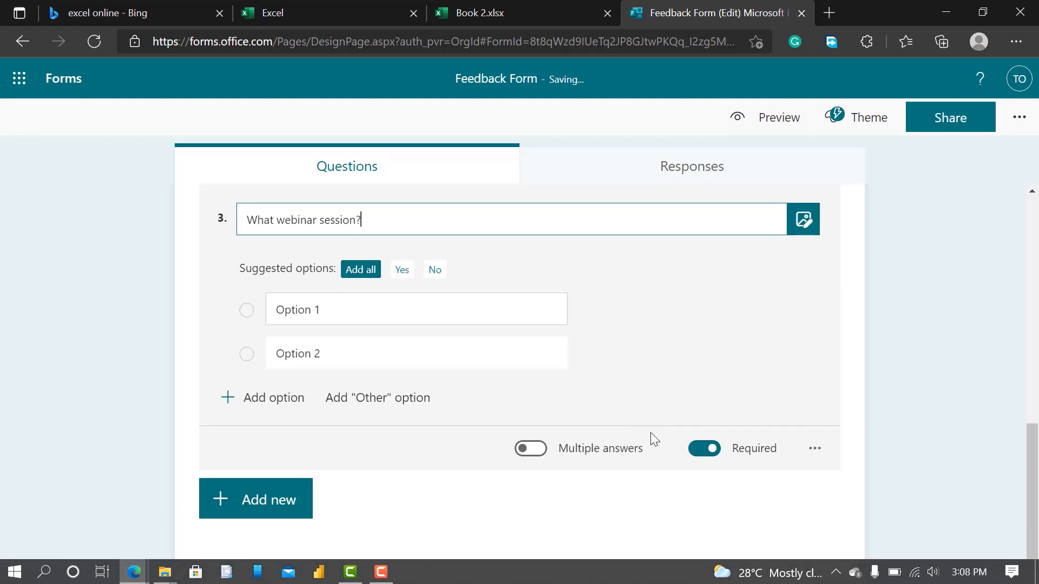
left_click(815, 450)
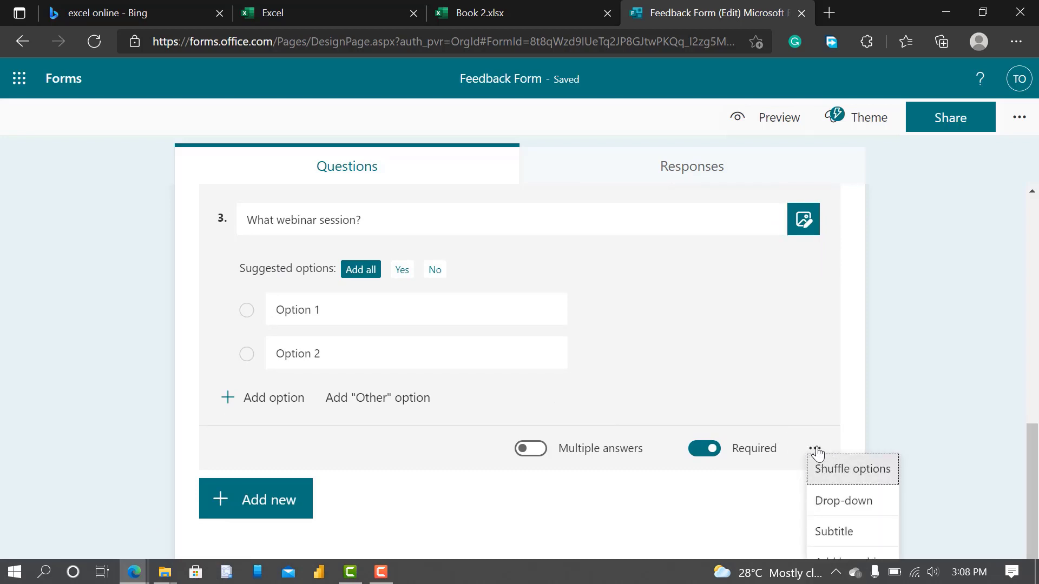
left_click(842, 509)
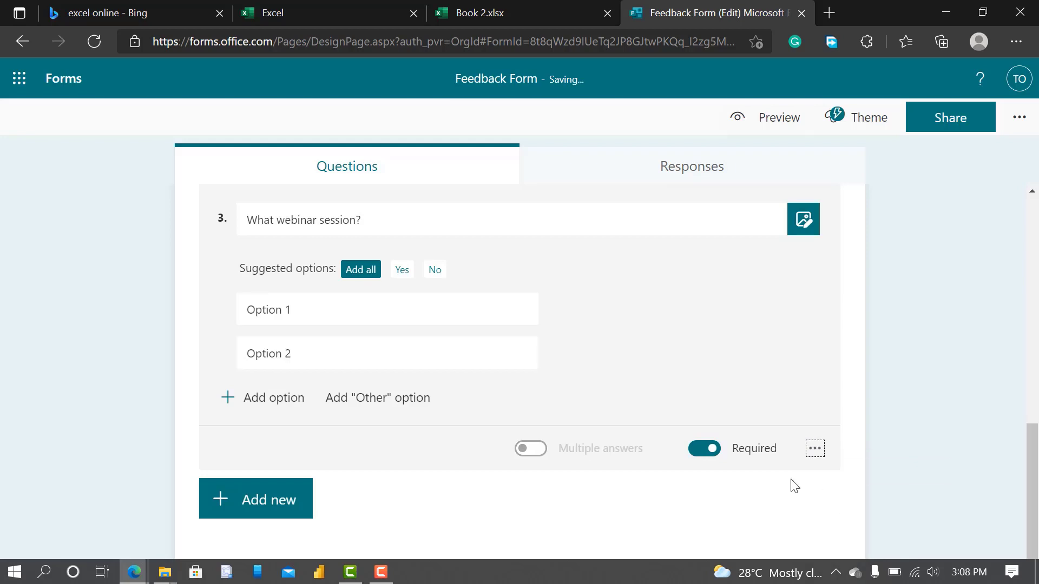
Step: Fill the drop-down options with Excel, Power BI and Financial Modeling
left_click(312, 312)
key("BackSpace")
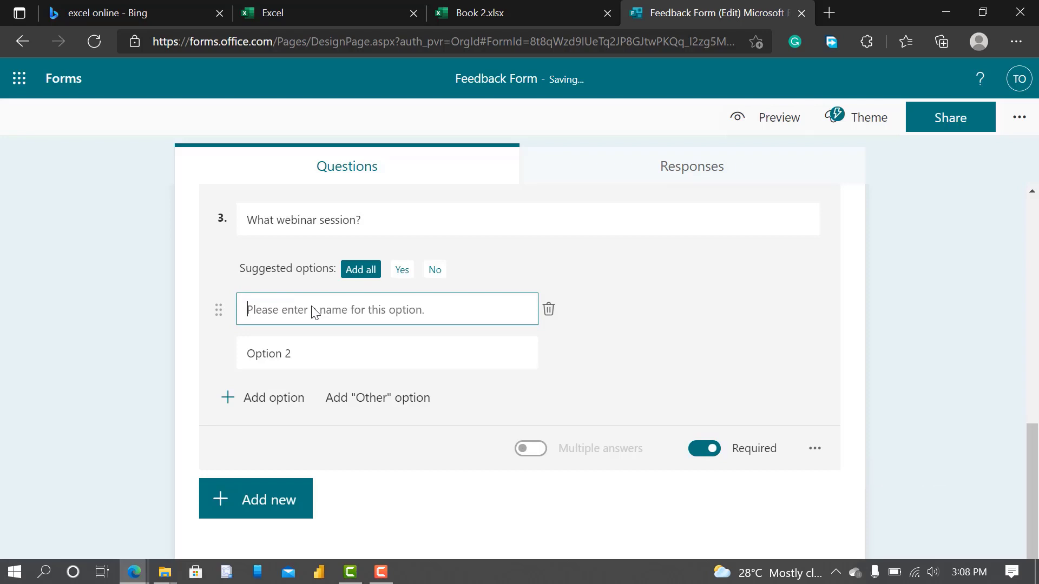
type("Excel")
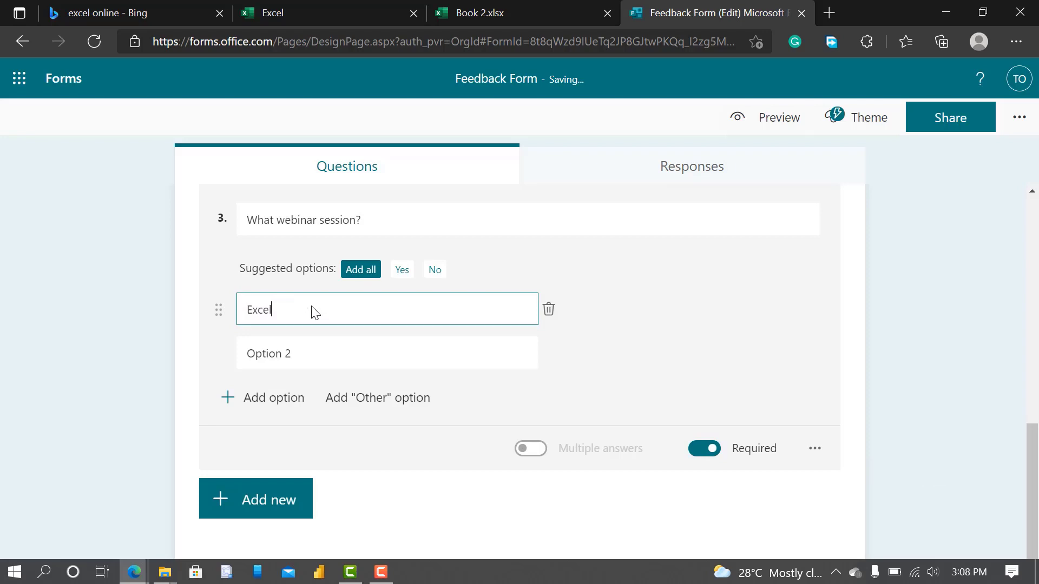
left_click(300, 352)
type("Power ")
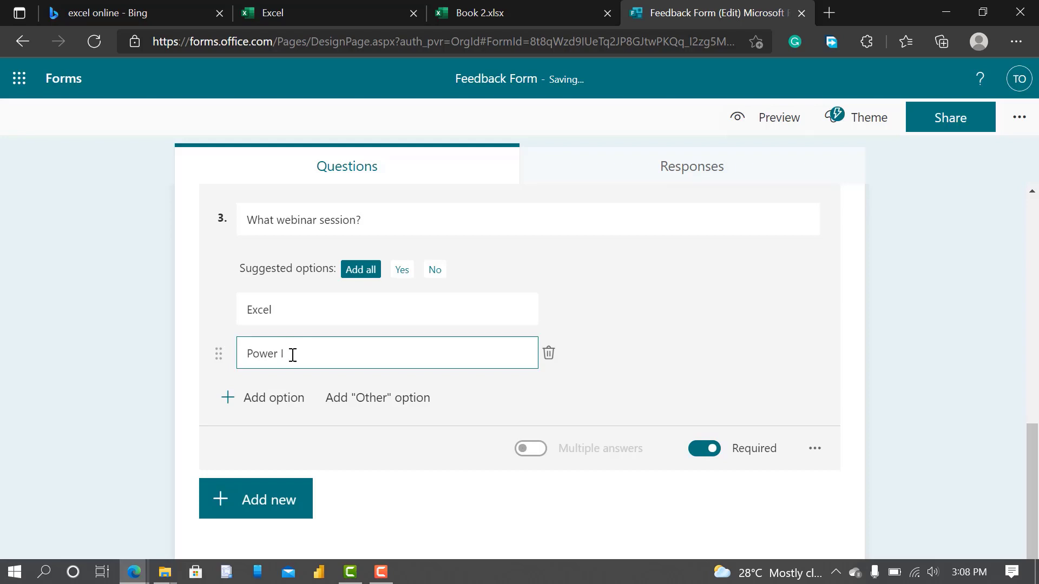
type("VBI")
left_click(241, 406)
key("BackSpace")
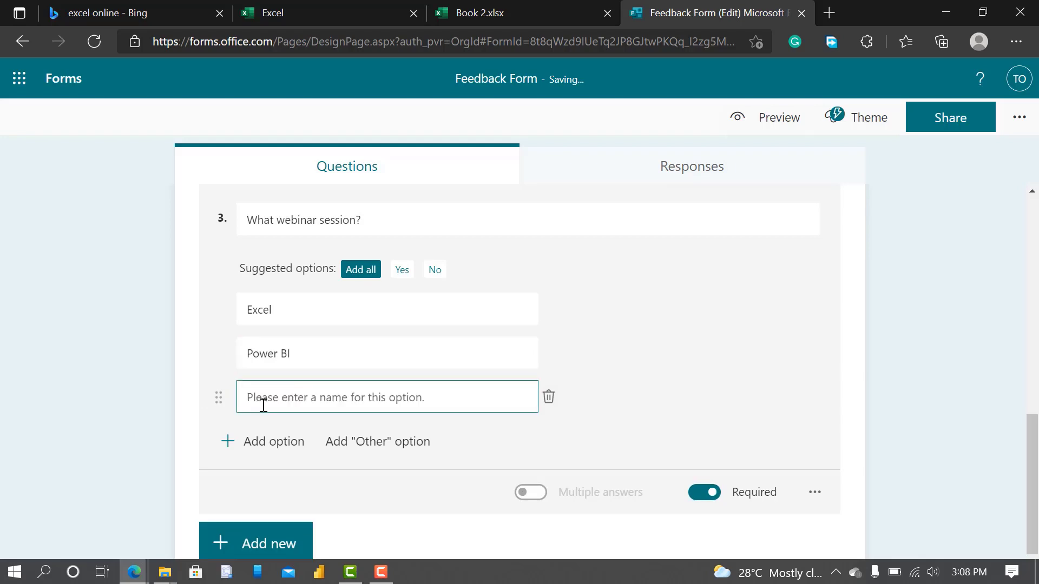
type("Financial")
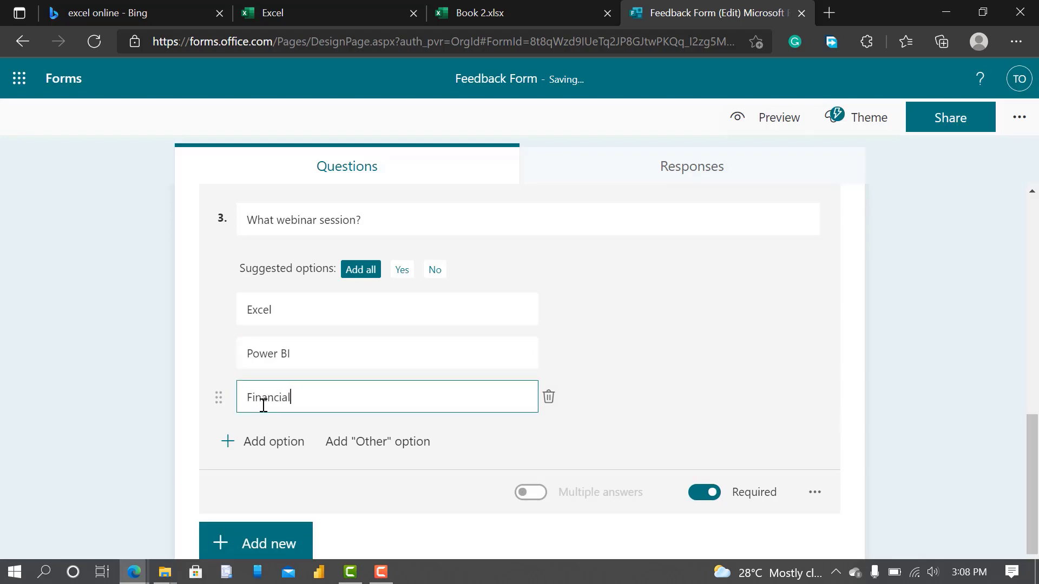
type(" Modeling")
scroll(342, 494, "down", 1)
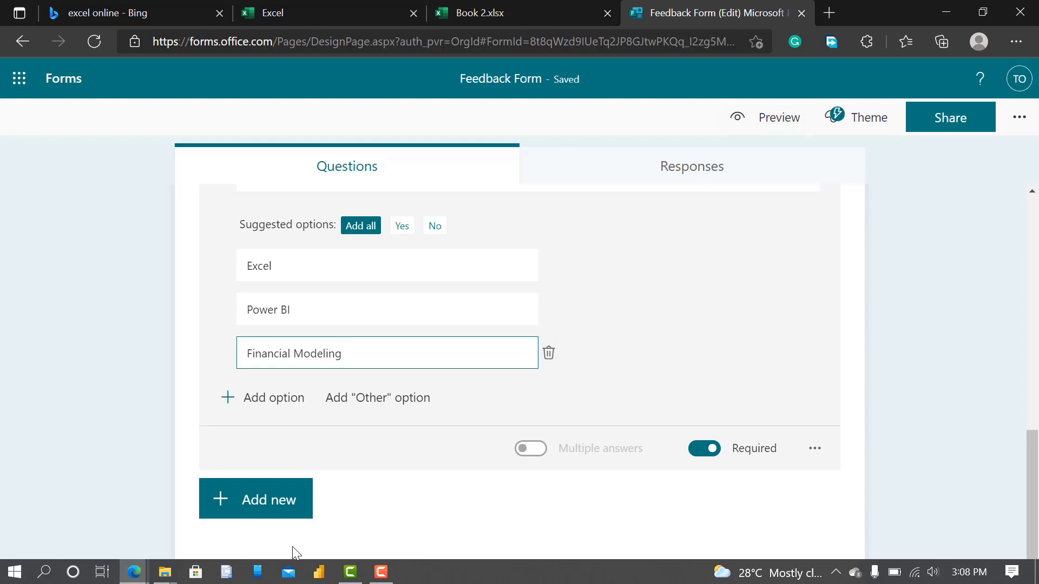
Step: Add a Likert question titled 'How often do you use any of this tools'
left_click(271, 511)
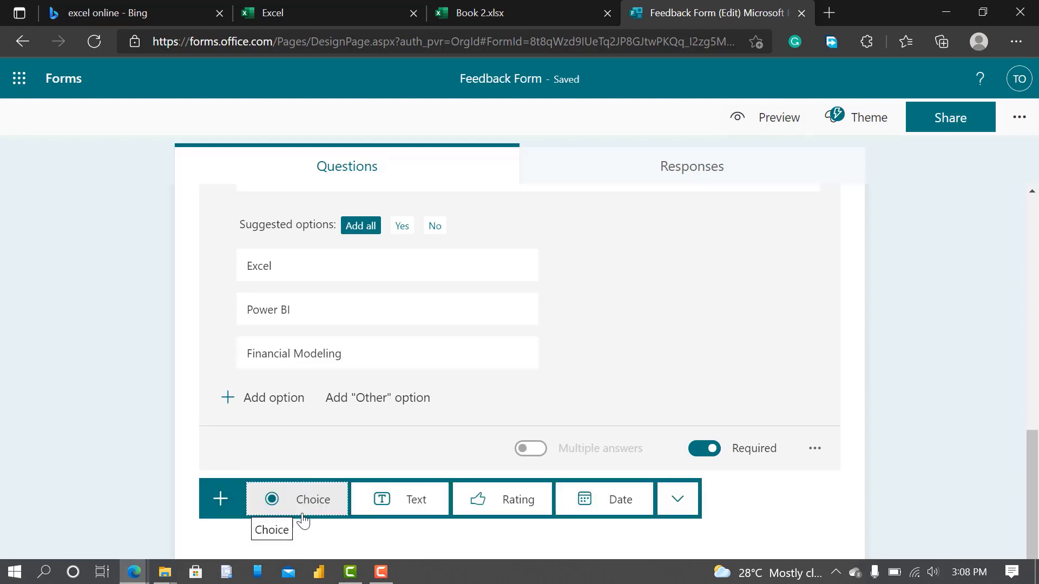
left_click(674, 499)
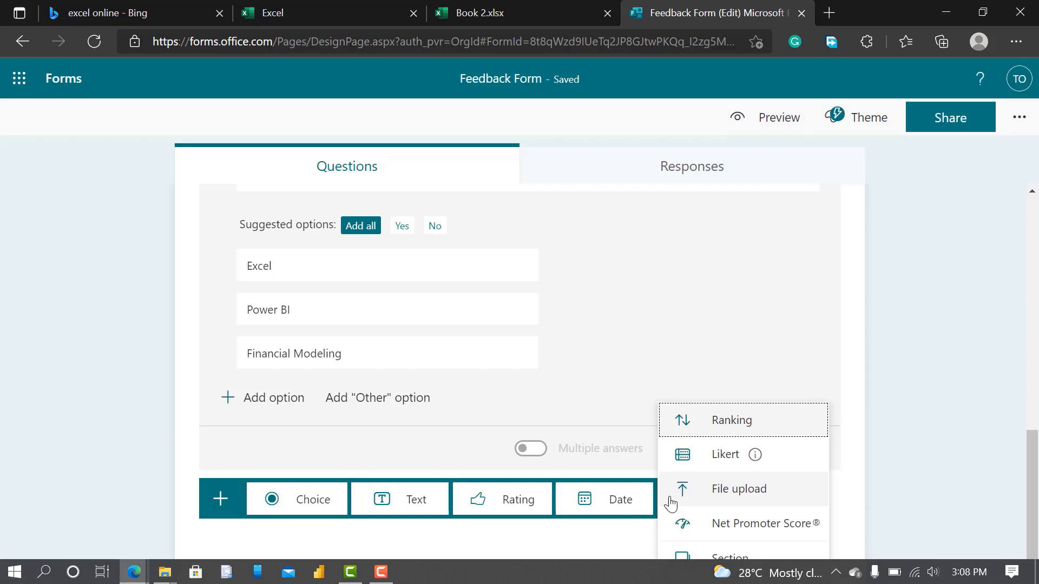
mouse_move(722, 460)
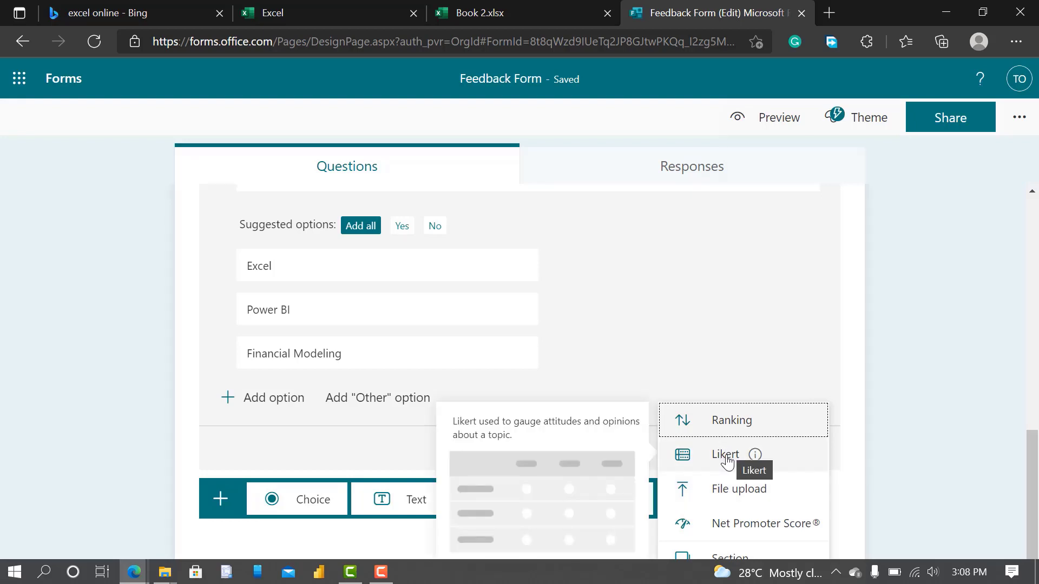
left_click(725, 456)
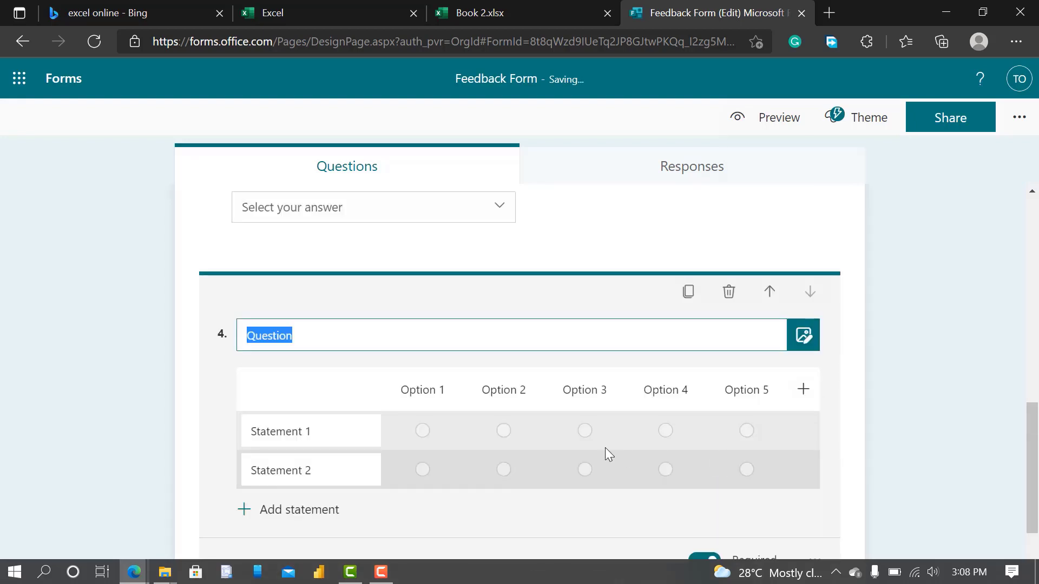
key("BackSpace")
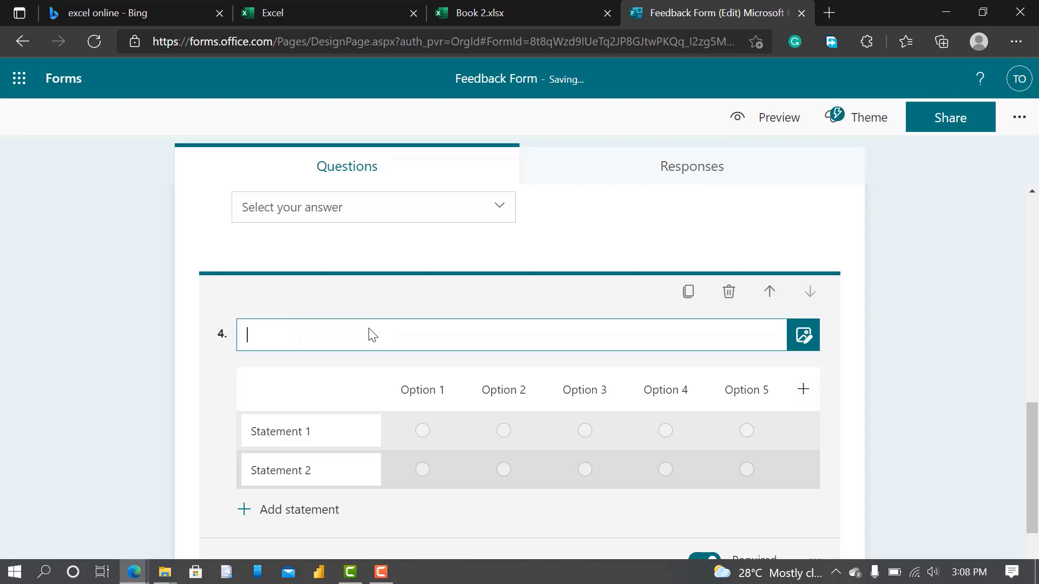
type("How ofter")
type(" d")
key("BackSpace")
key("BackSpace")
key("BackSpace")
type("n do you use")
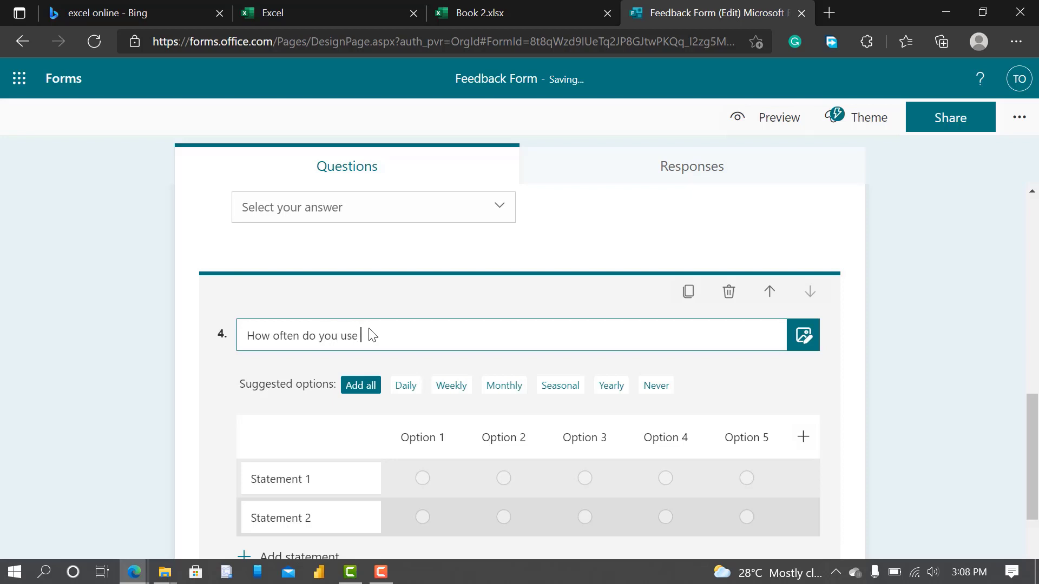
type(" any of this tools")
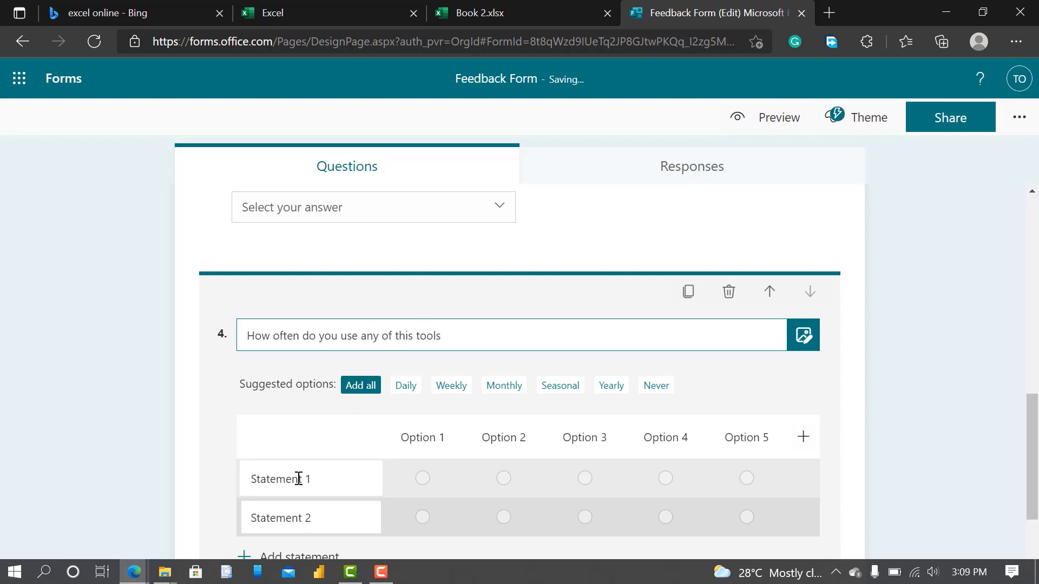
Step: Add all suggested Daily-to-Never columns and statements Excel, Power BI and Financial Modeling
scroll(298, 478, "down", 2)
left_click(308, 361)
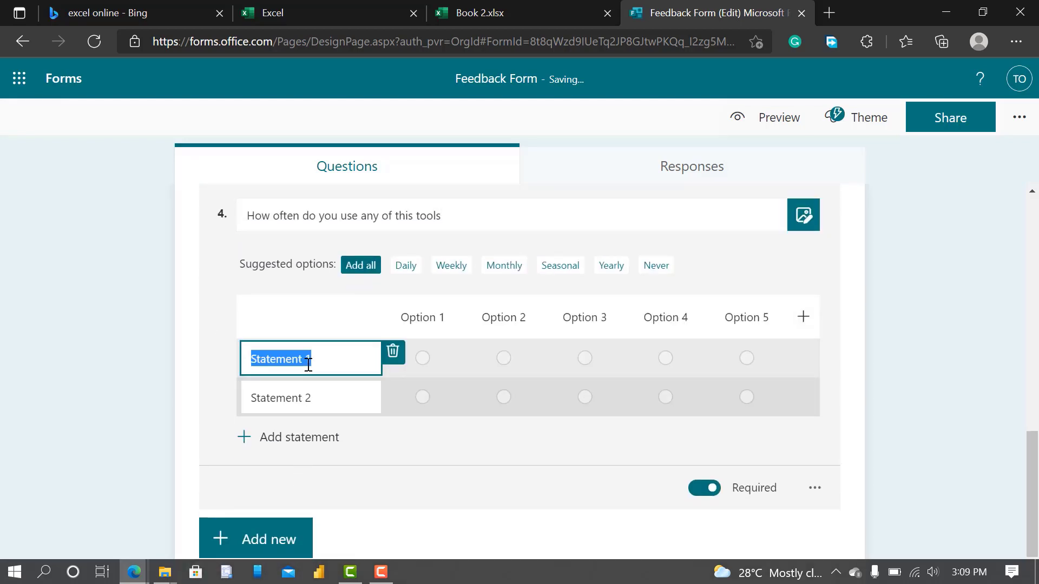
key("BackSpace")
type("Exce")
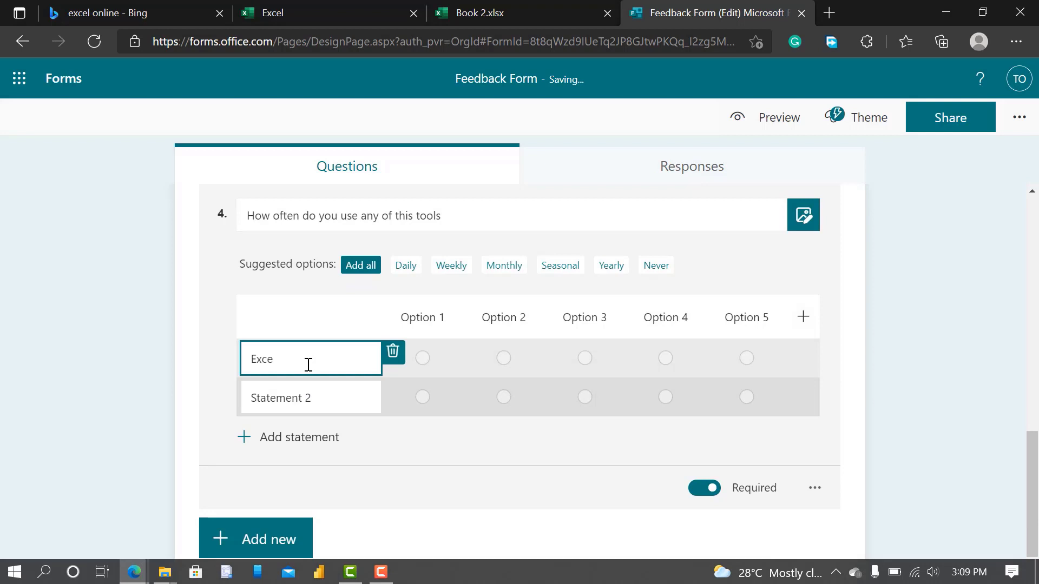
type("l")
left_click(370, 270)
left_click(299, 359)
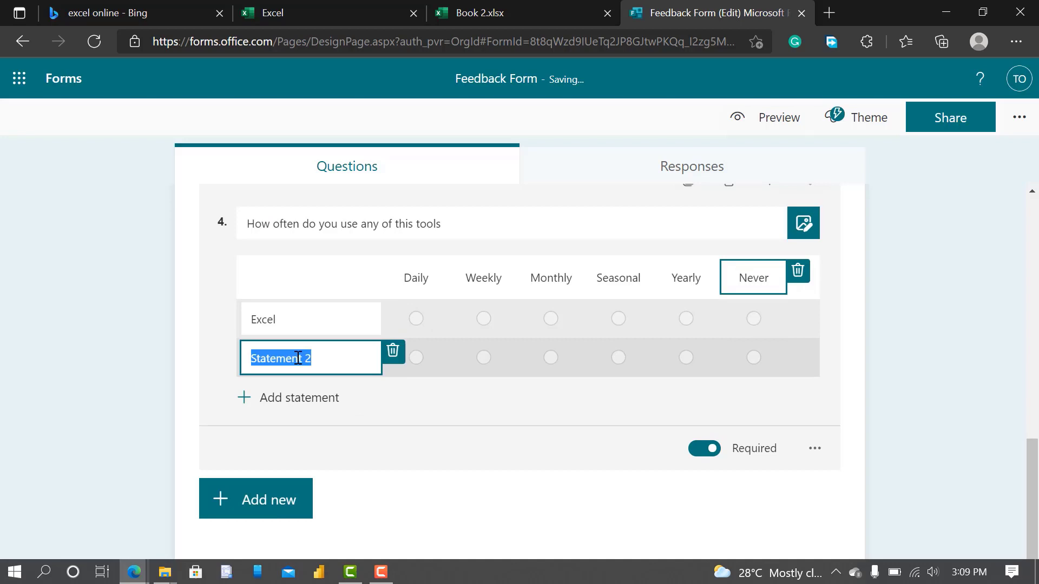
left_click(298, 358)
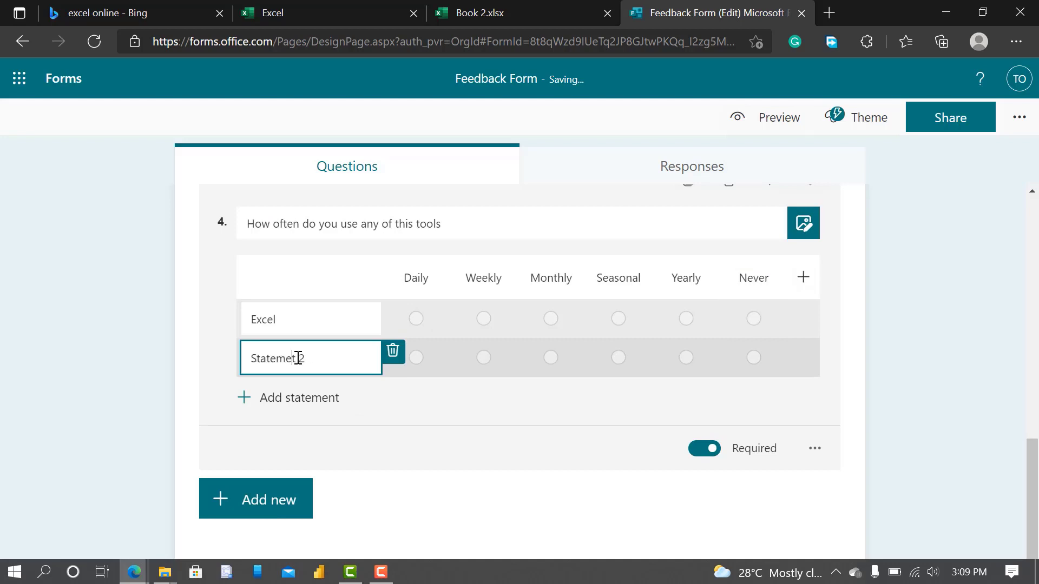
key("BackSpace")
key("BackSpace")
key("BackSpace")
key("BackSpace")
key("BackSpace")
key("BackSpace")
key("BackSpace")
key("BackSpace")
type("Power BI")
left_click(248, 398)
key("BackSpace")
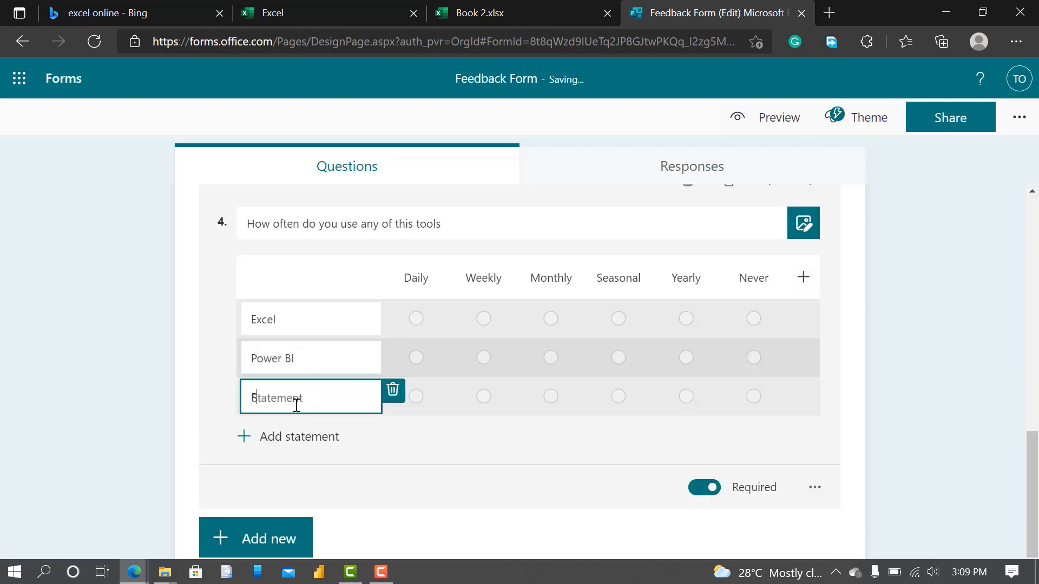
type("Financial Modeling")
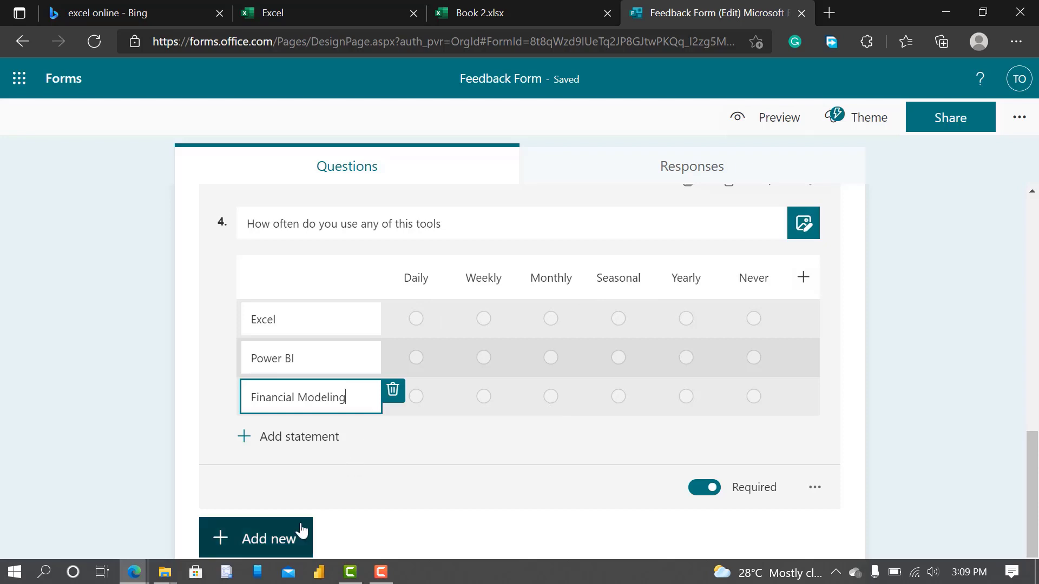
Step: Add a Choice question 'Was this session relevant to you?' shown as a drop-down
left_click(277, 535)
left_click(726, 316)
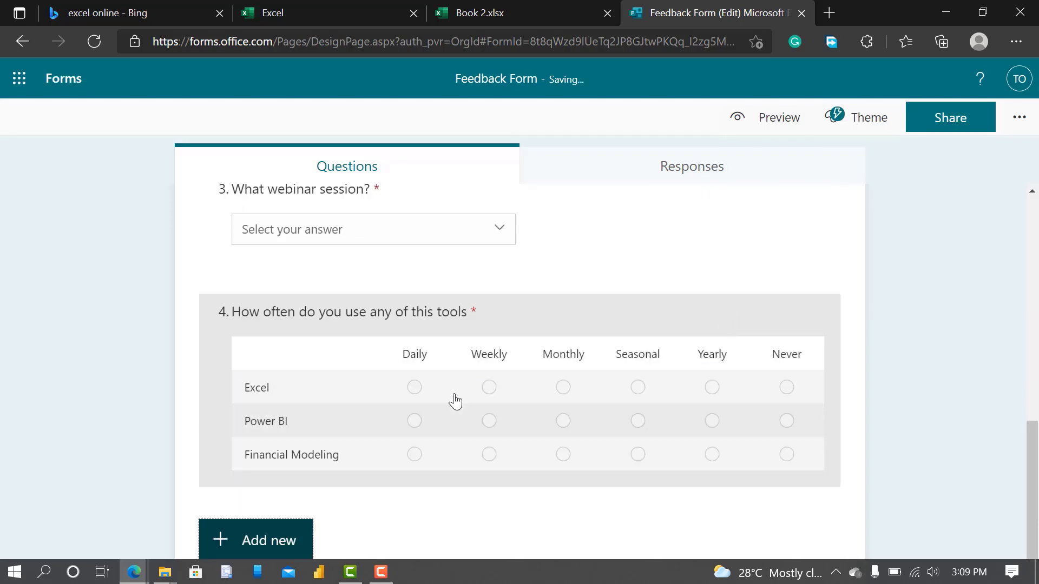
left_click(269, 538)
left_click(299, 538)
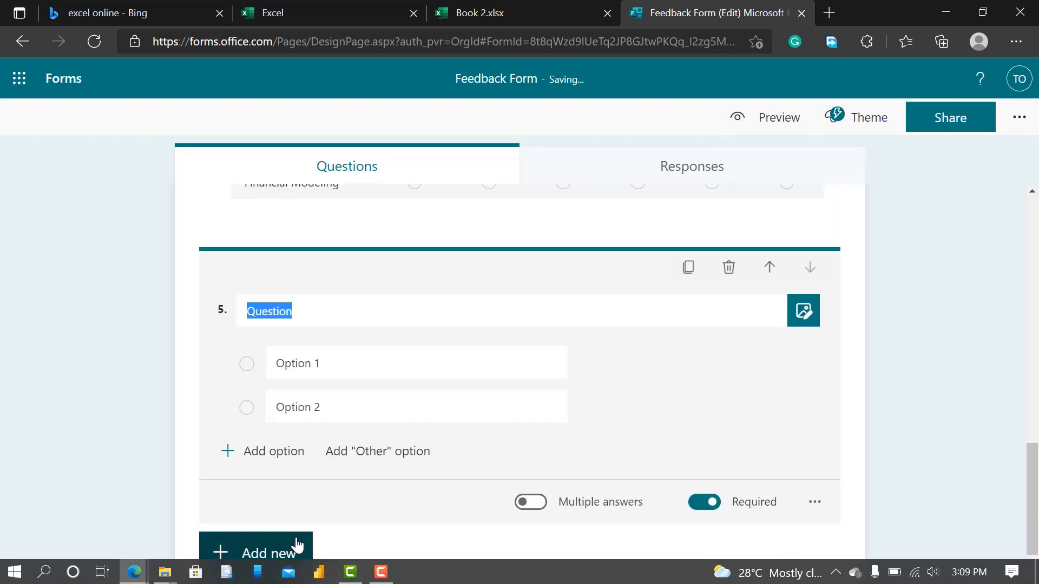
key("BackSpace")
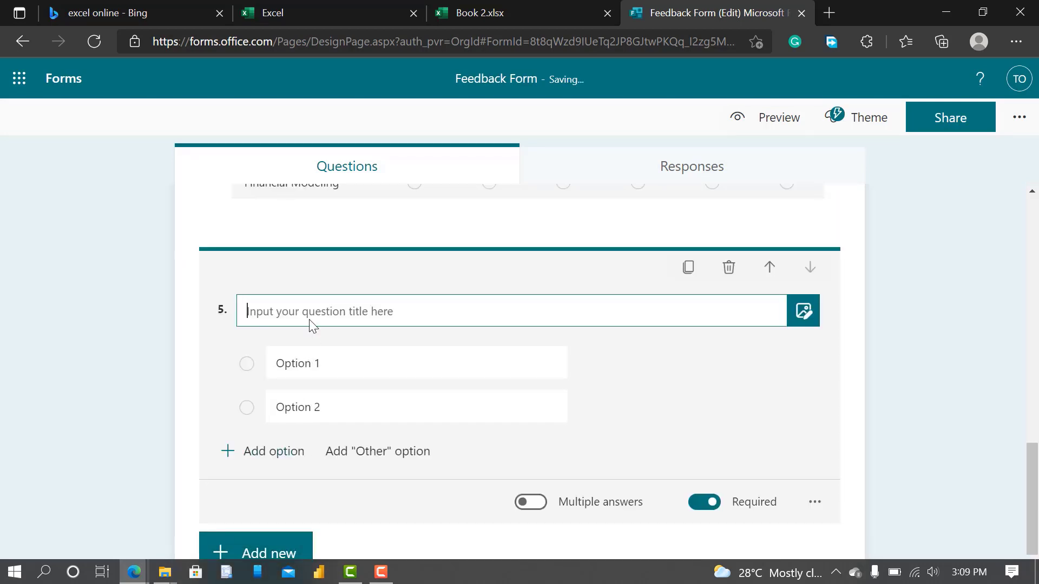
type("W")
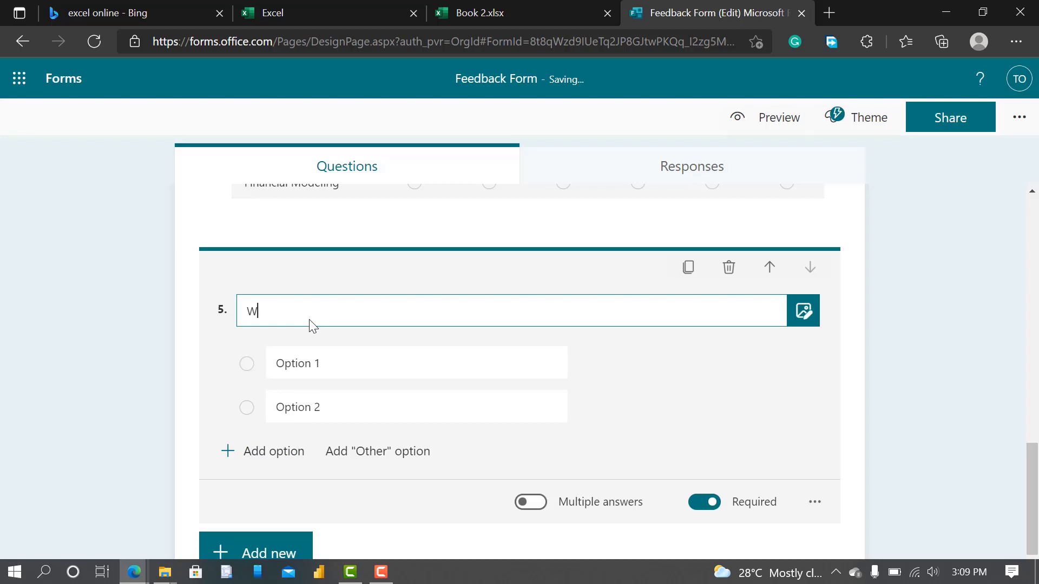
type("as this t")
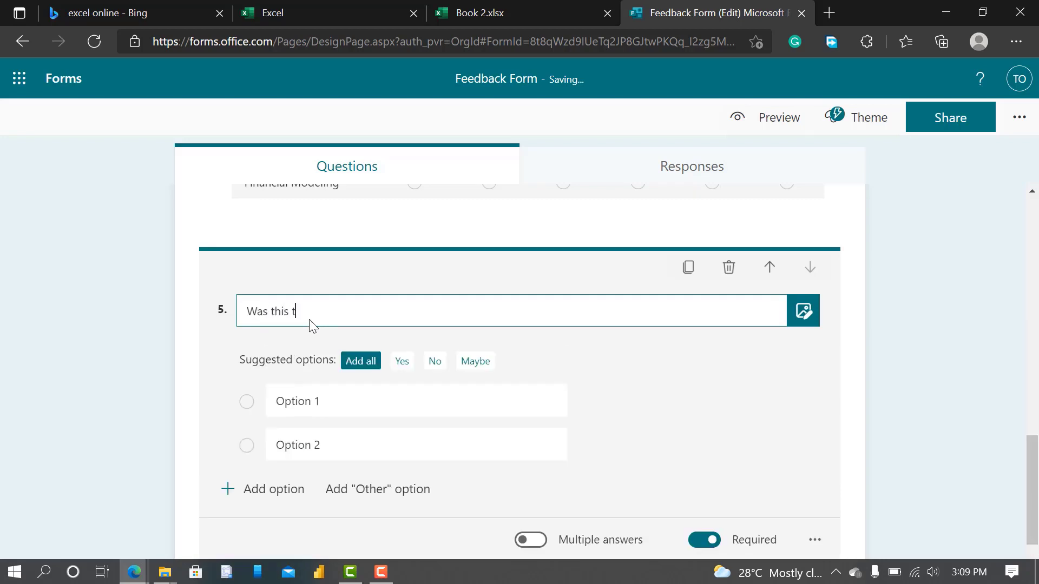
type("session relevant to you?")
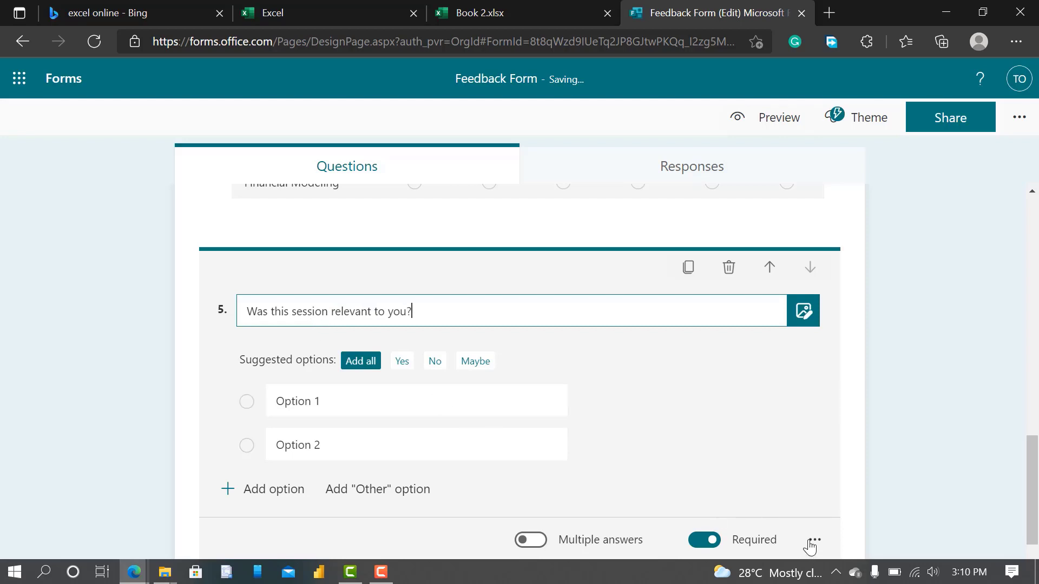
left_click(815, 540)
left_click(840, 498)
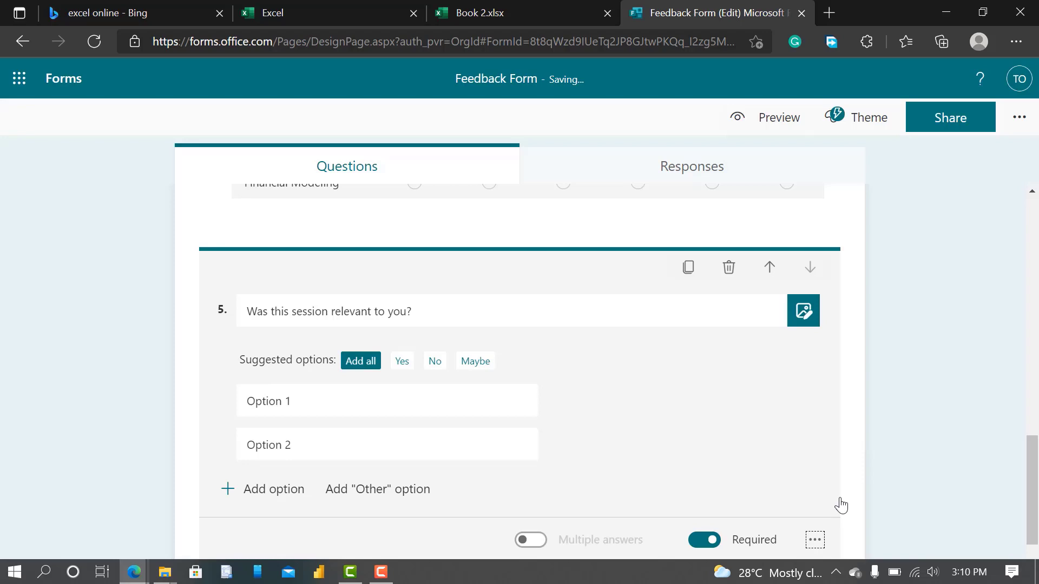
Step: Set question 5's answer options to Yes and No
left_click(406, 412)
key("BackSpace")
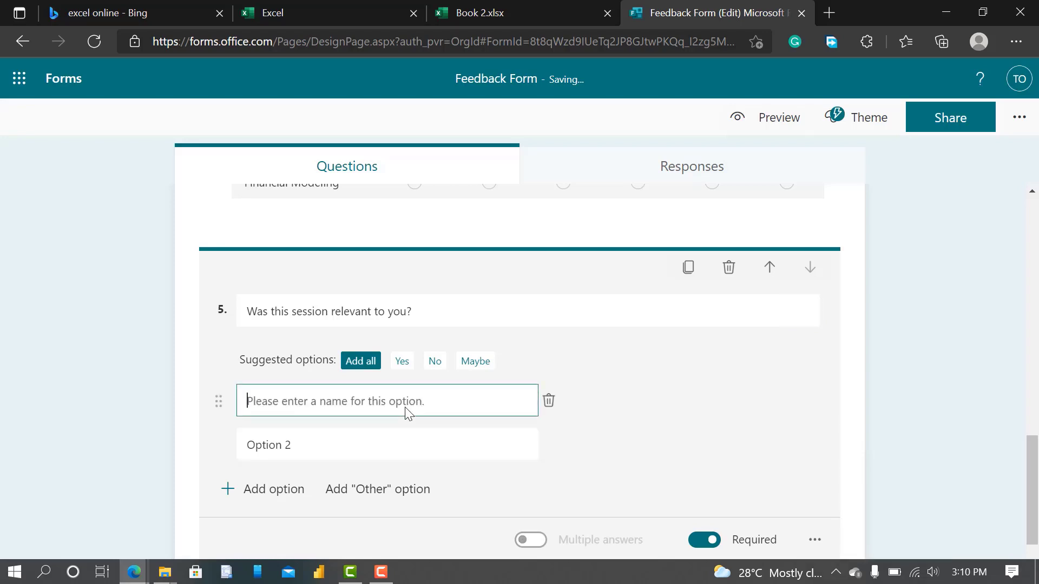
type("Yes")
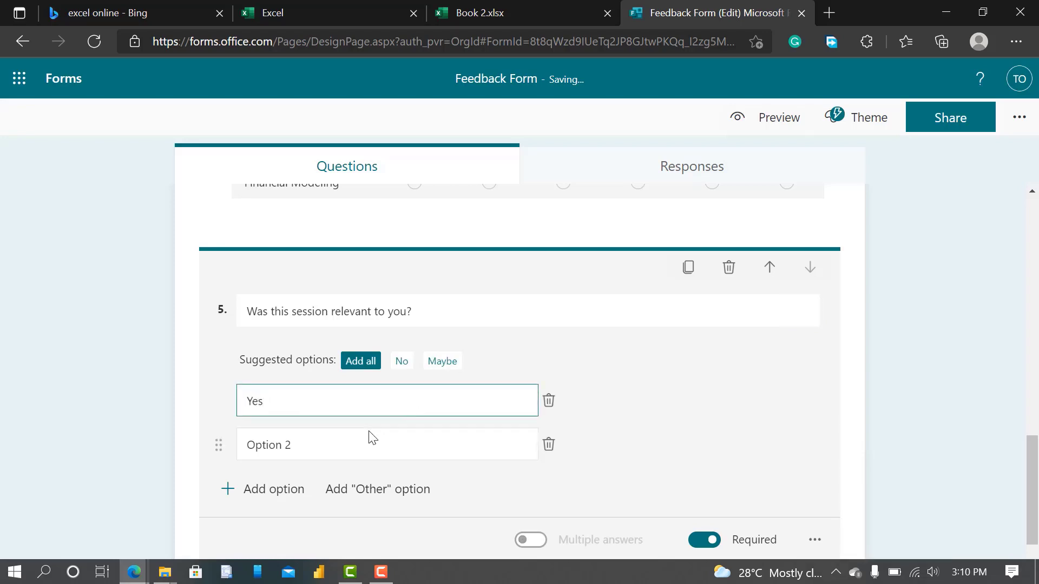
left_click(364, 440)
type("No")
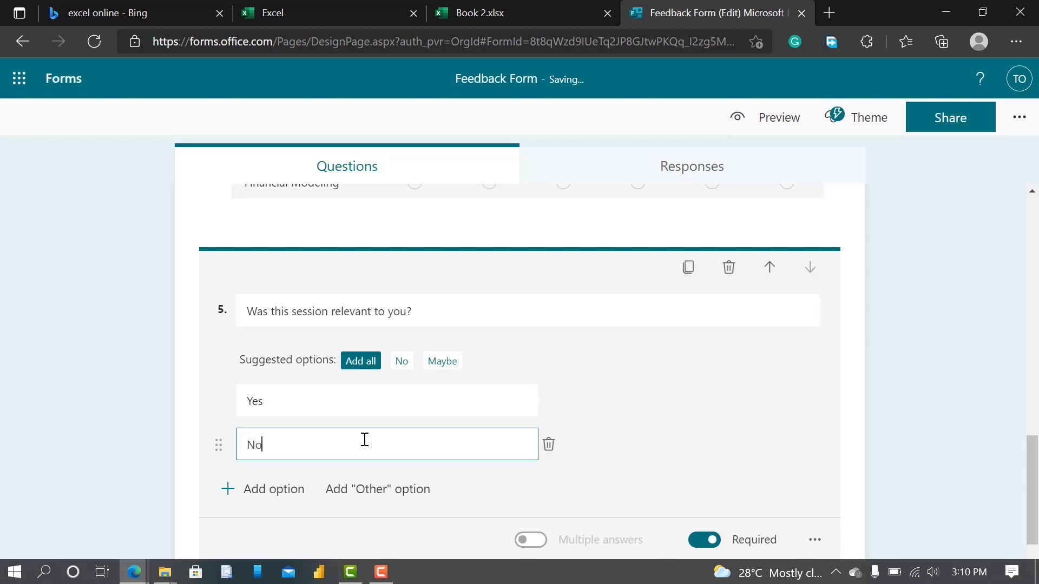
scroll(457, 441, "down", 2)
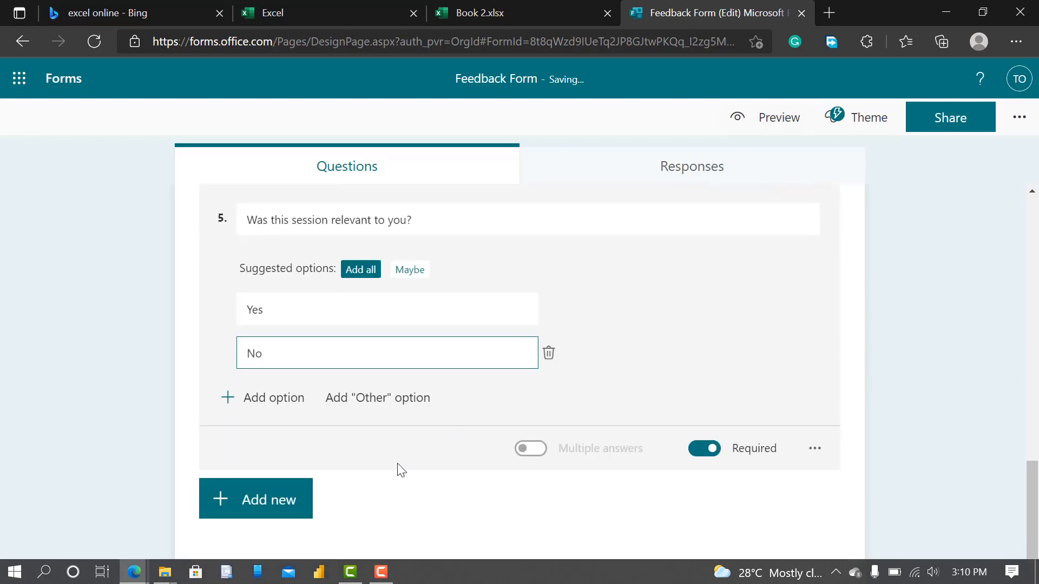
Step: Add text question 6 'If "NO" give reason for your selection' with Long answer switched on
left_click(277, 502)
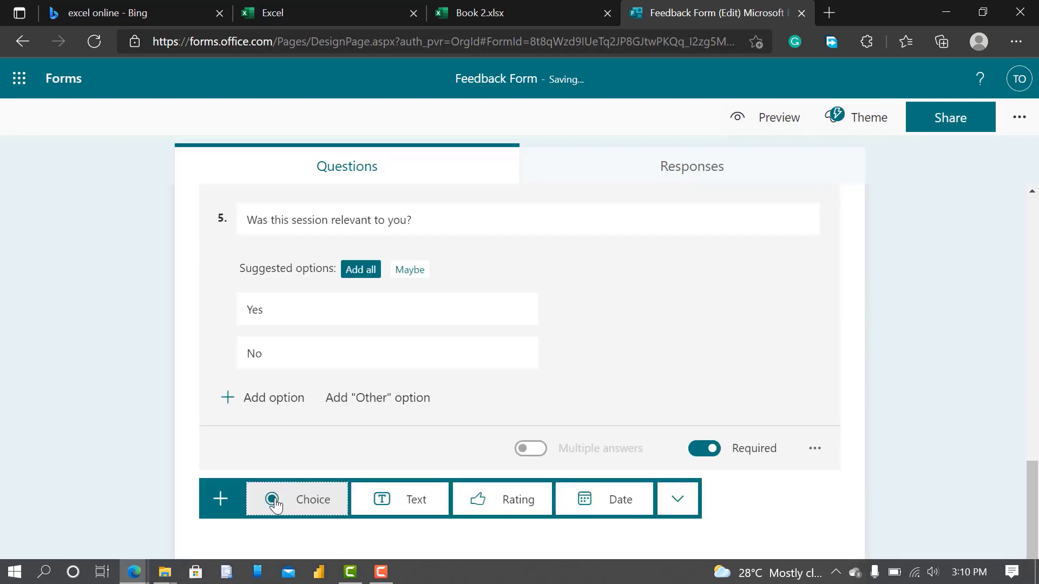
left_click(382, 510)
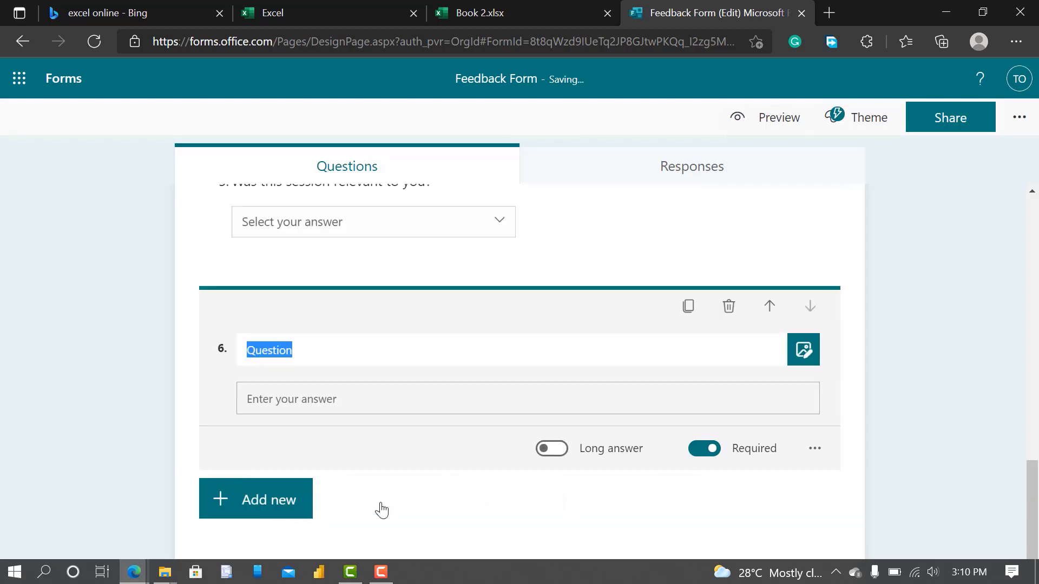
key("BackSpace")
type("I")
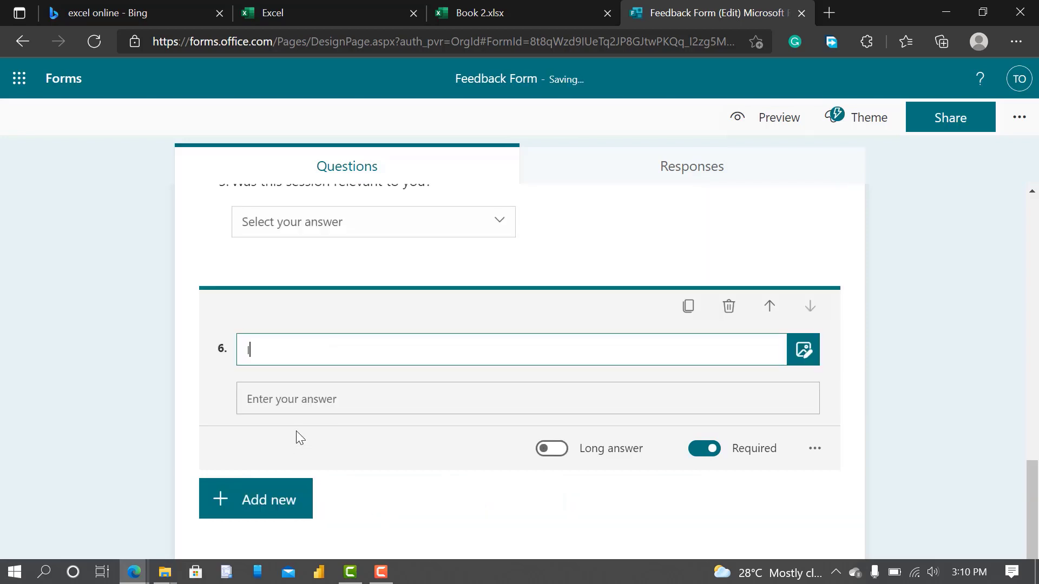
type("f \"NO\" give reason f")
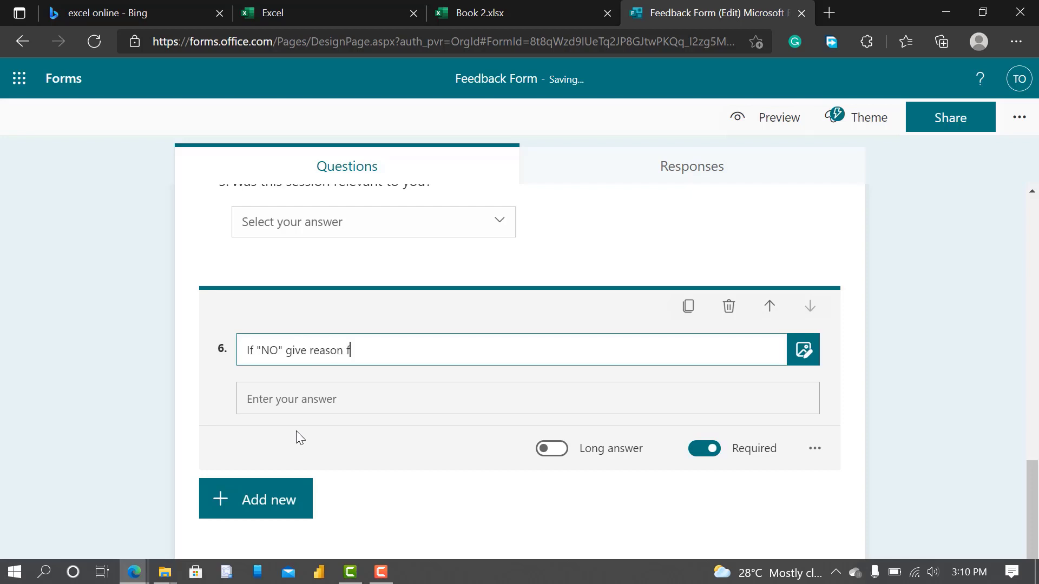
type("or your selection")
left_click(272, 398)
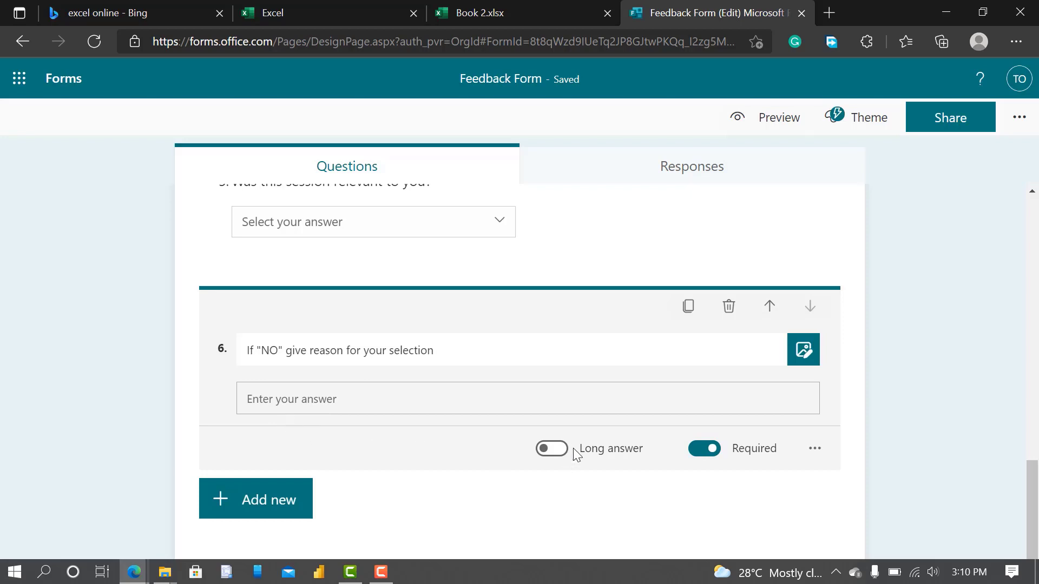
left_click(552, 448)
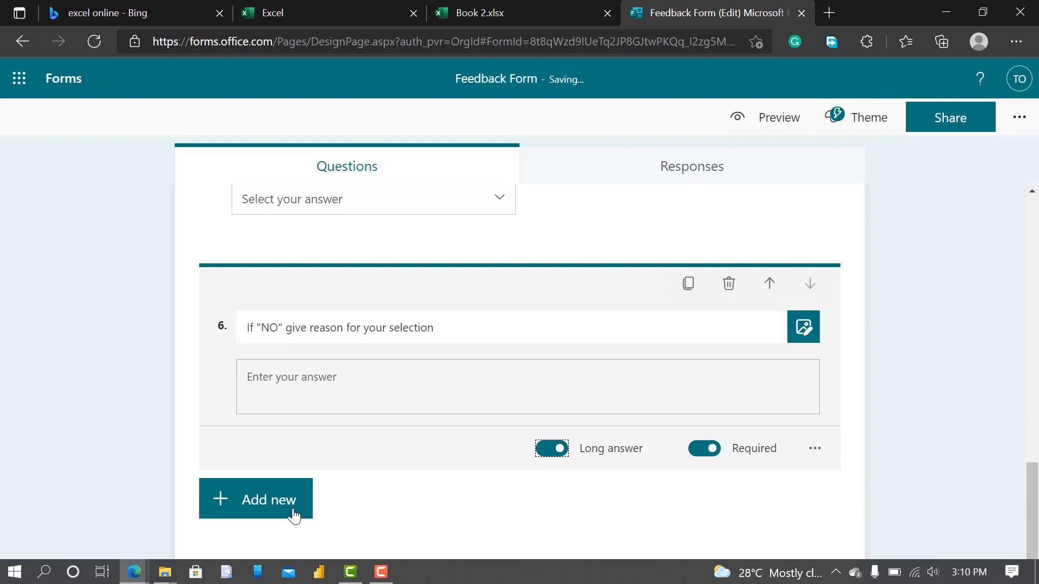
Step: Add a 5-level star rating question 'Rate the speaker', then insert a second rating question
left_click(237, 495)
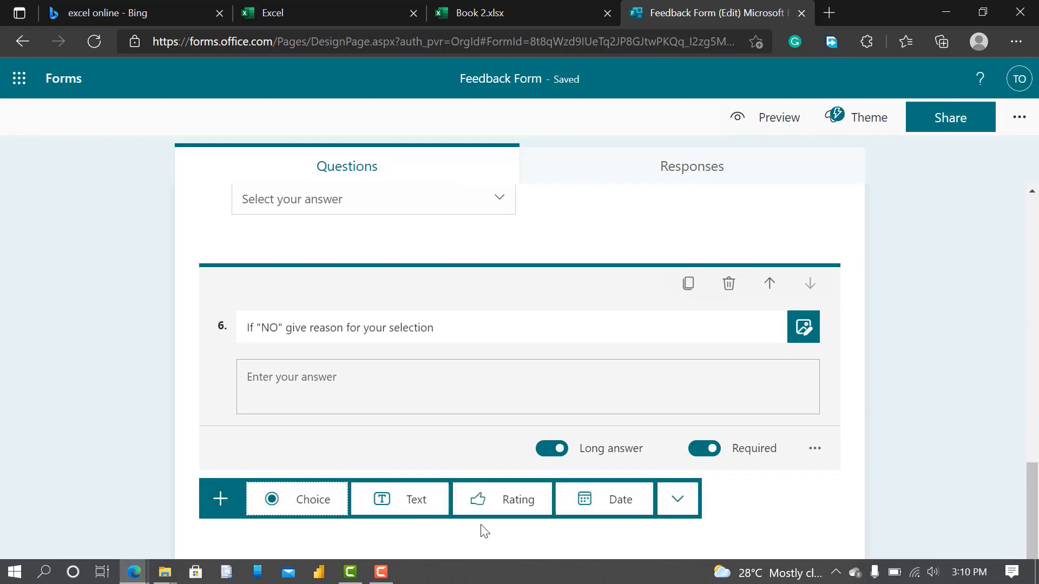
left_click(487, 499)
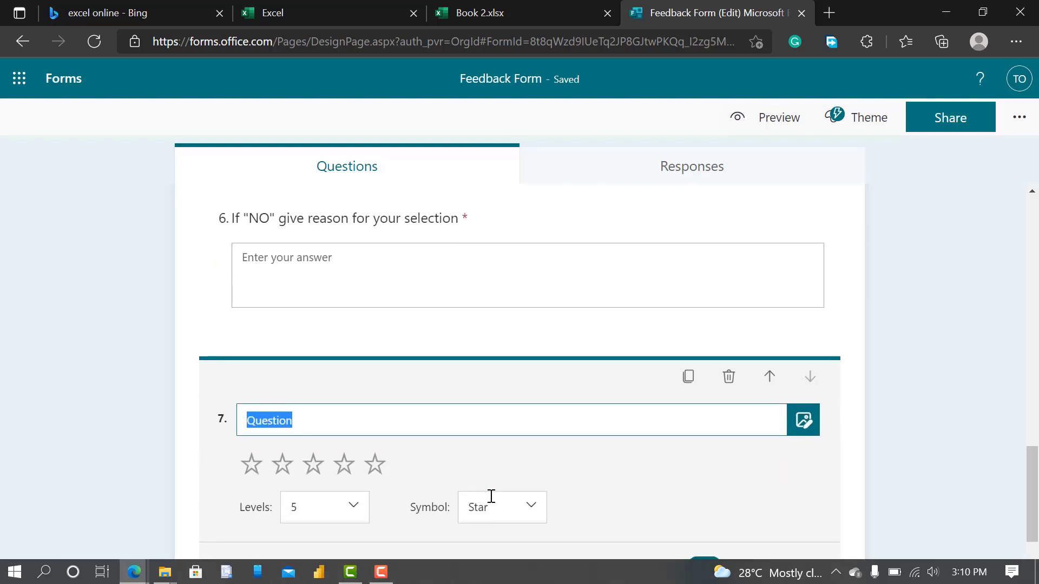
type("Rate ")
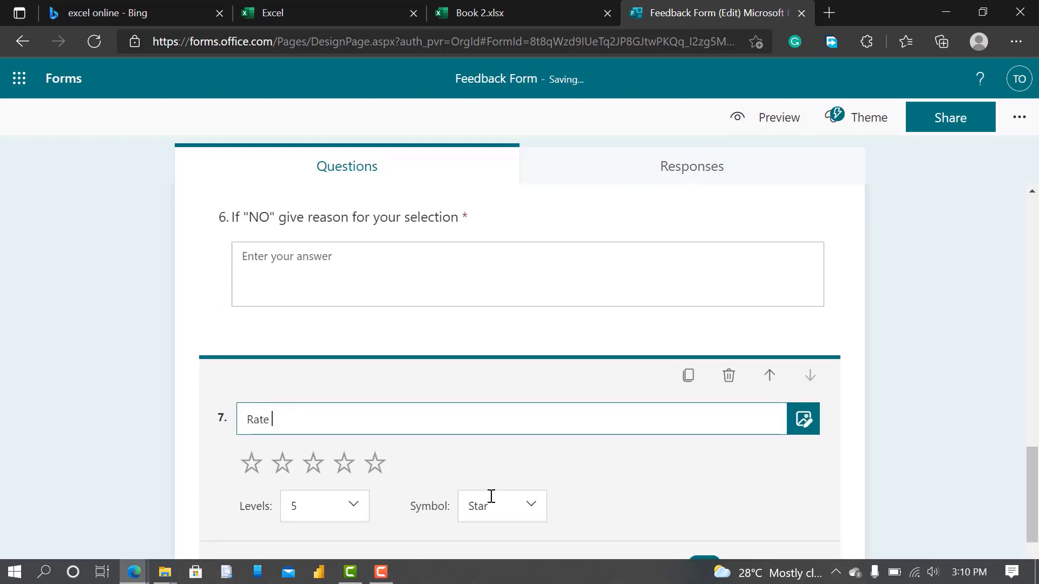
type("the ")
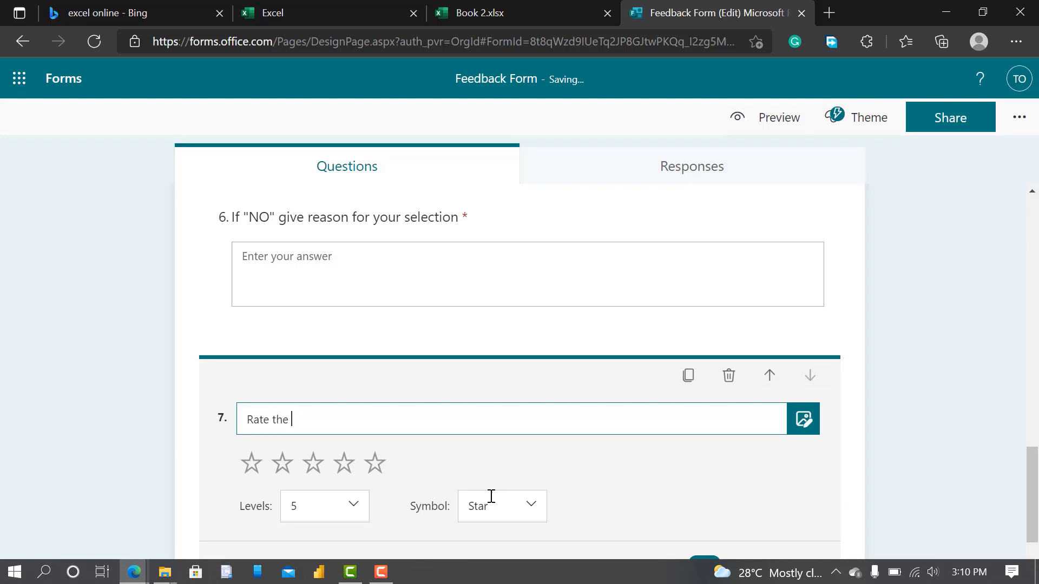
type("speaker")
scroll(448, 480, "down", 2)
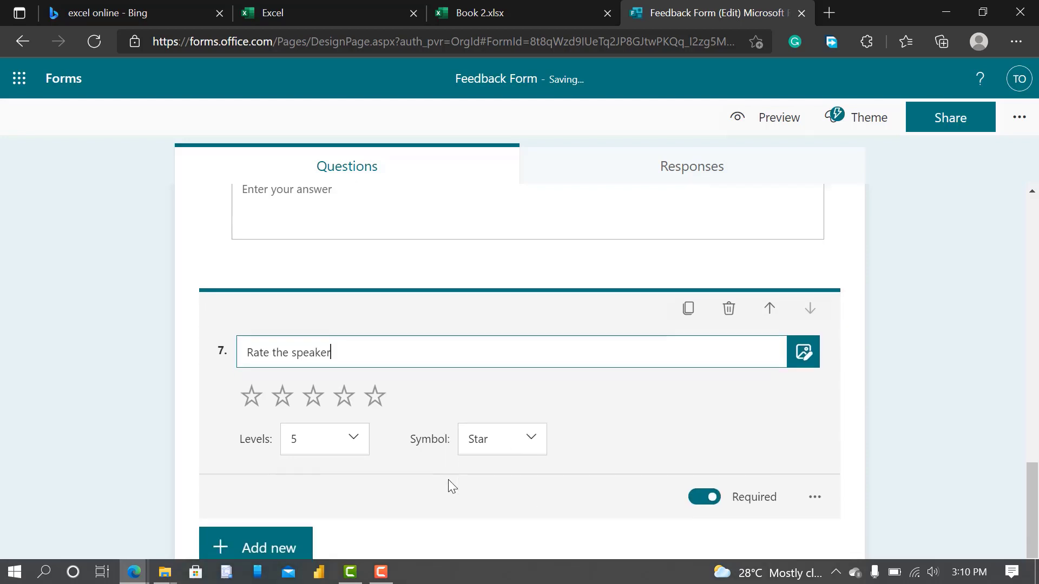
left_click(353, 389)
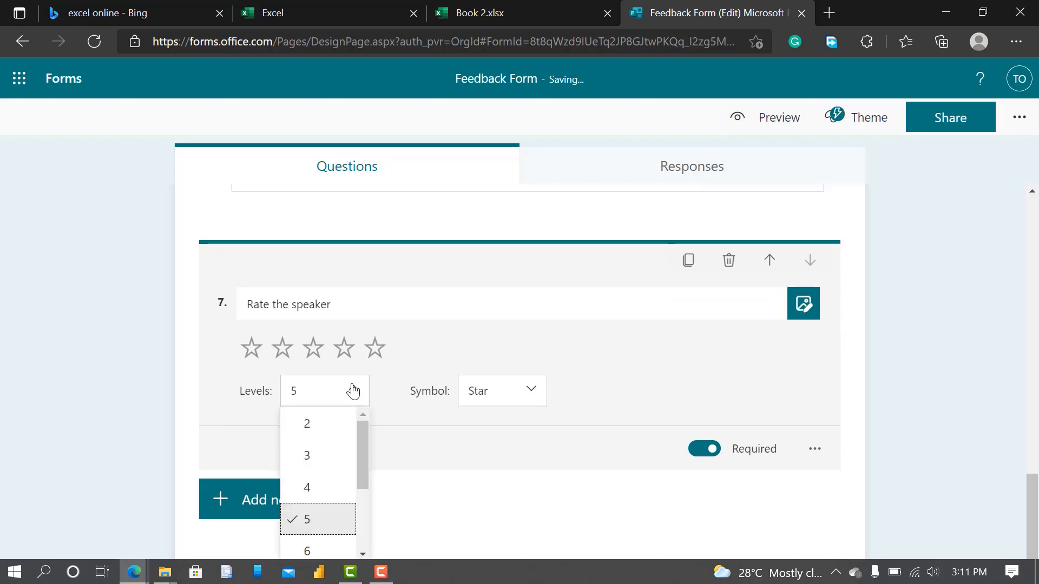
left_click(353, 390)
left_click(525, 395)
left_click(526, 392)
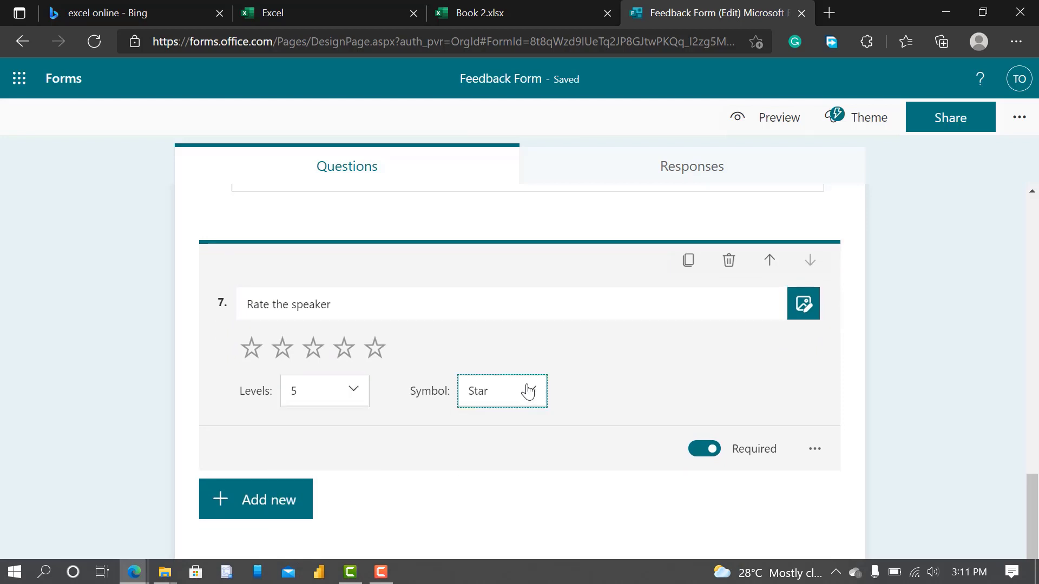
left_click(279, 499)
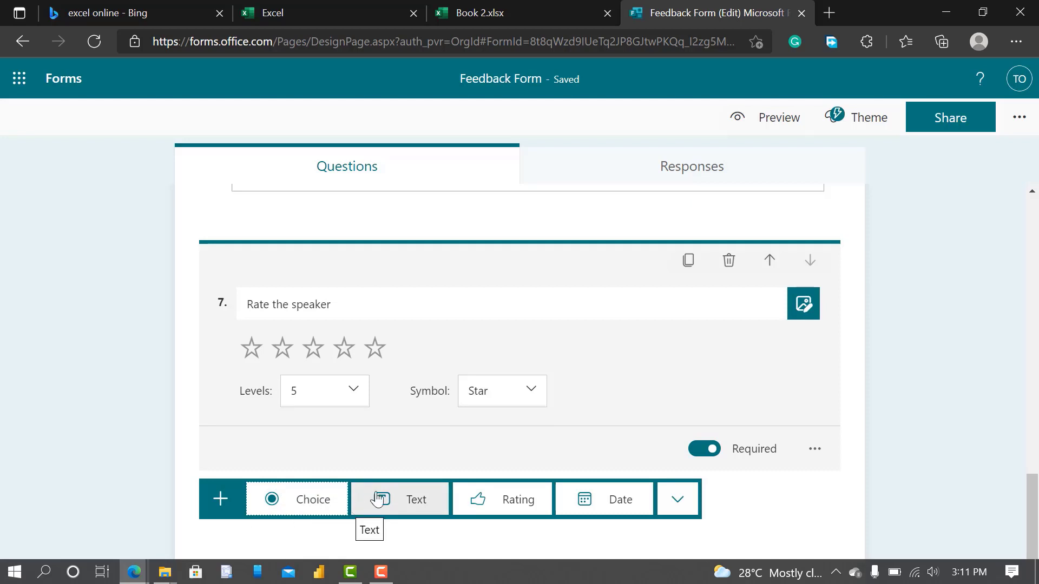
left_click(506, 500)
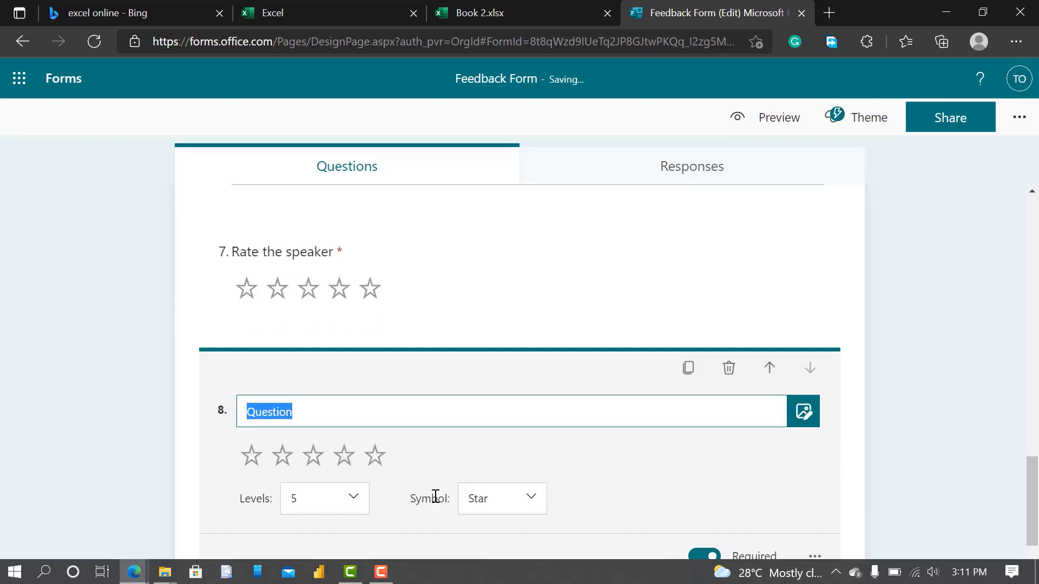
Step: Title question 8 'Rate the Session' and bring up the additional question types
type("Rate")
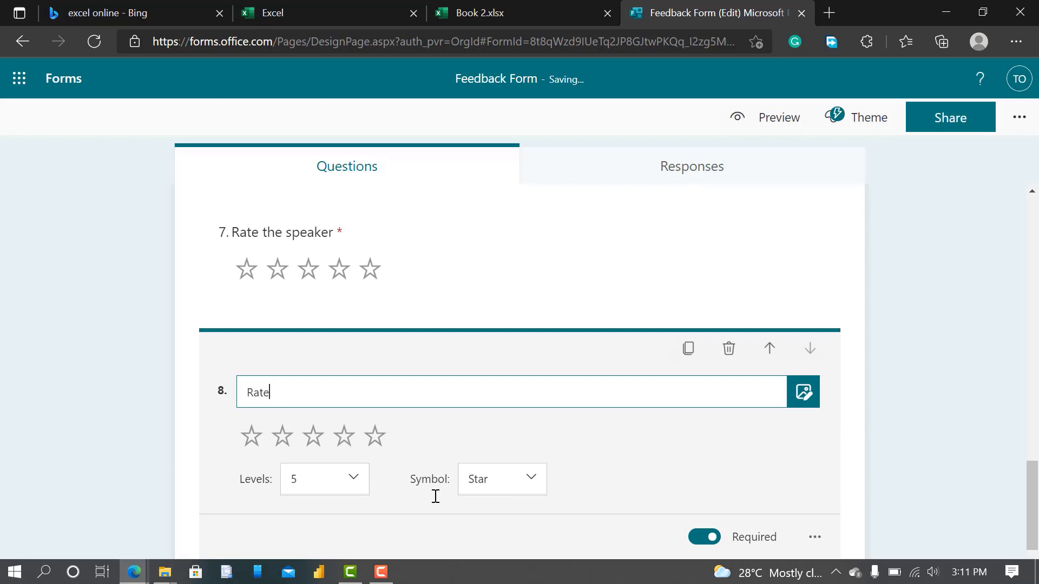
type(" the Session")
scroll(462, 492, "down", 2)
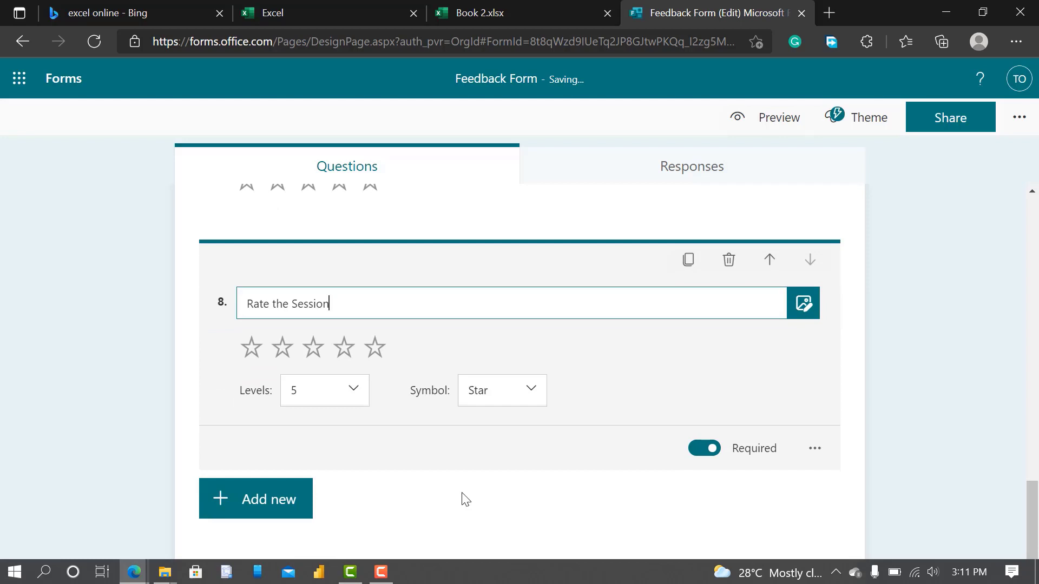
left_click(265, 509)
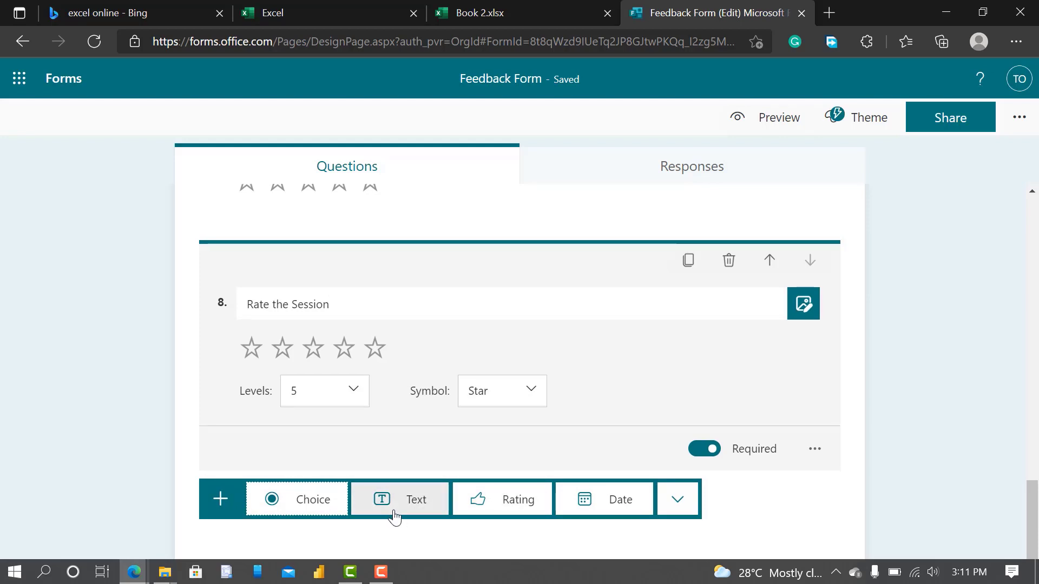
left_click(679, 503)
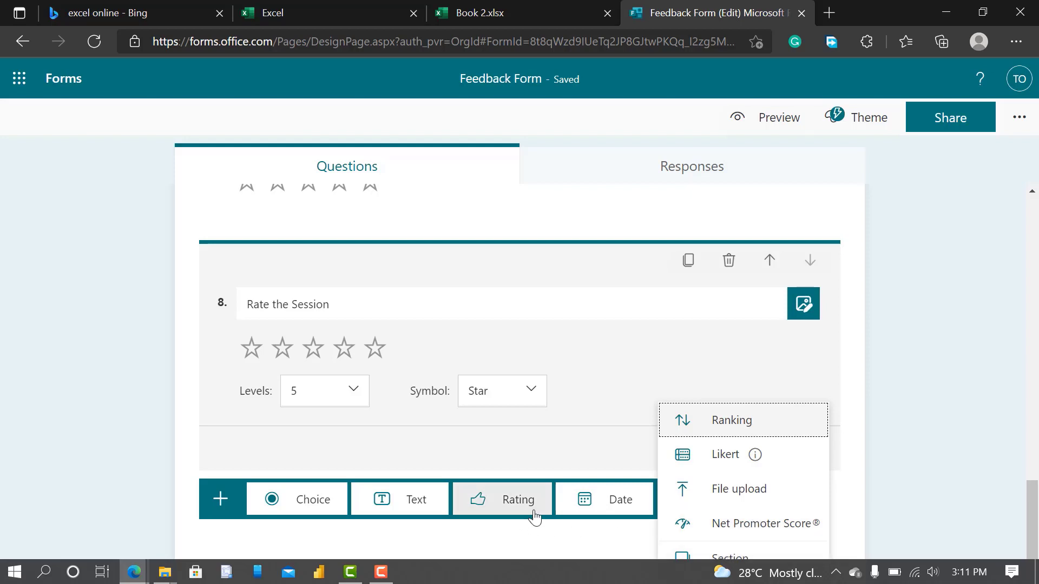
Step: Add a Net Promoter Score question titled 'Rate yourself after this session'
left_click(750, 527)
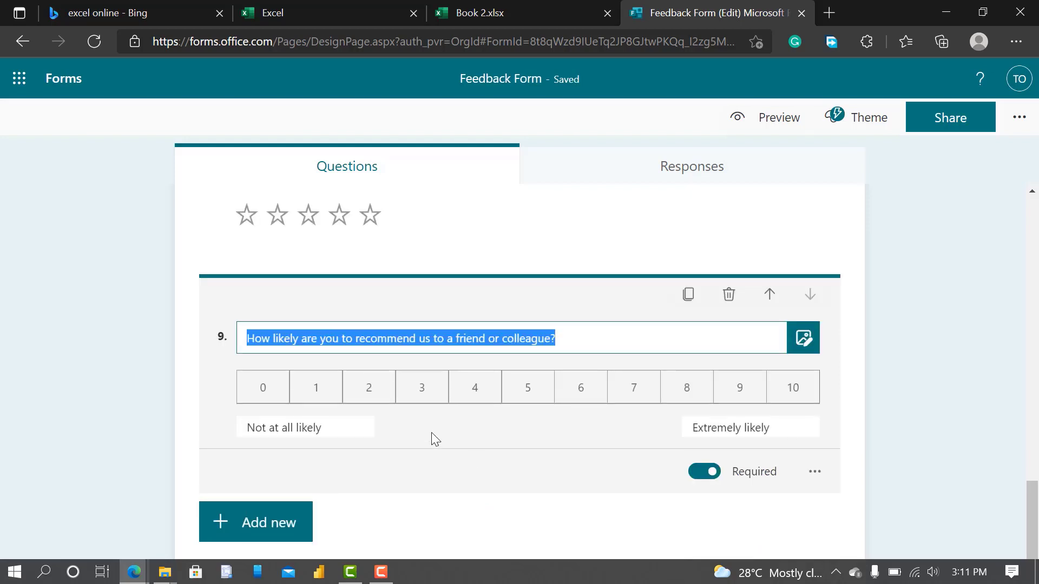
key("BackSpace")
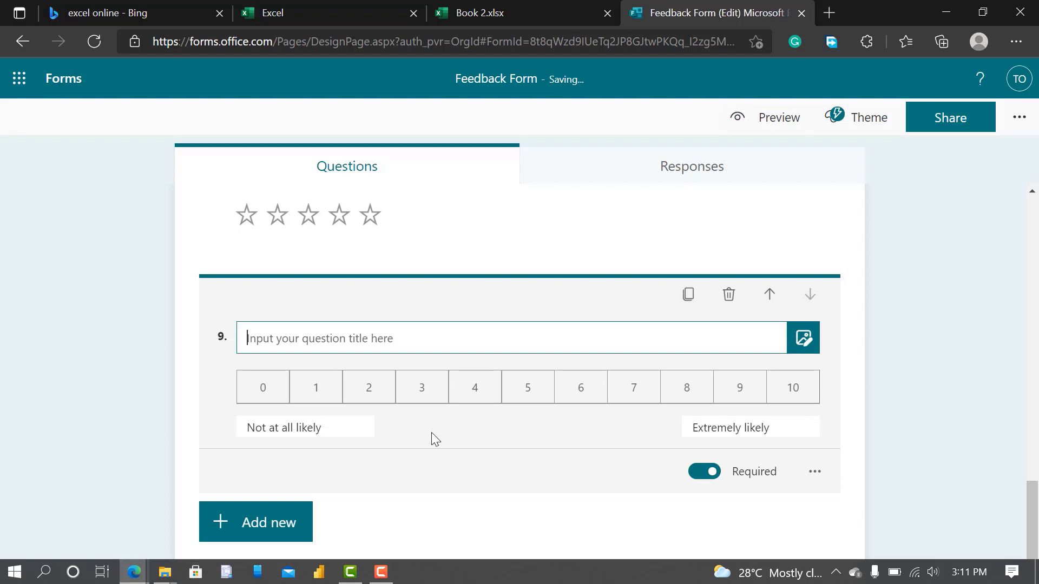
type("Rate")
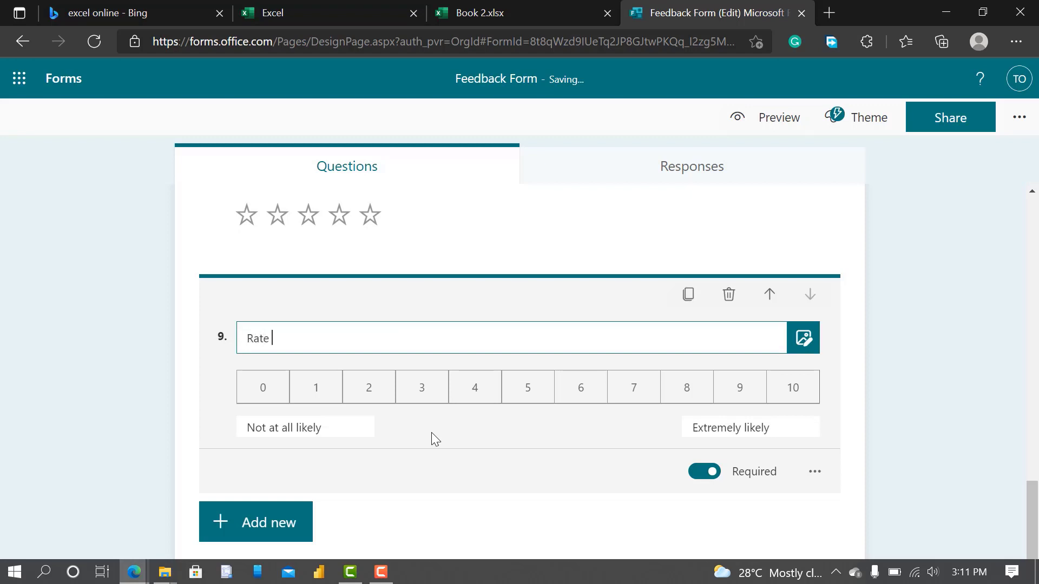
type("byourself")
key("BackSpace")
key("BackSpace")
type("lf after this session")
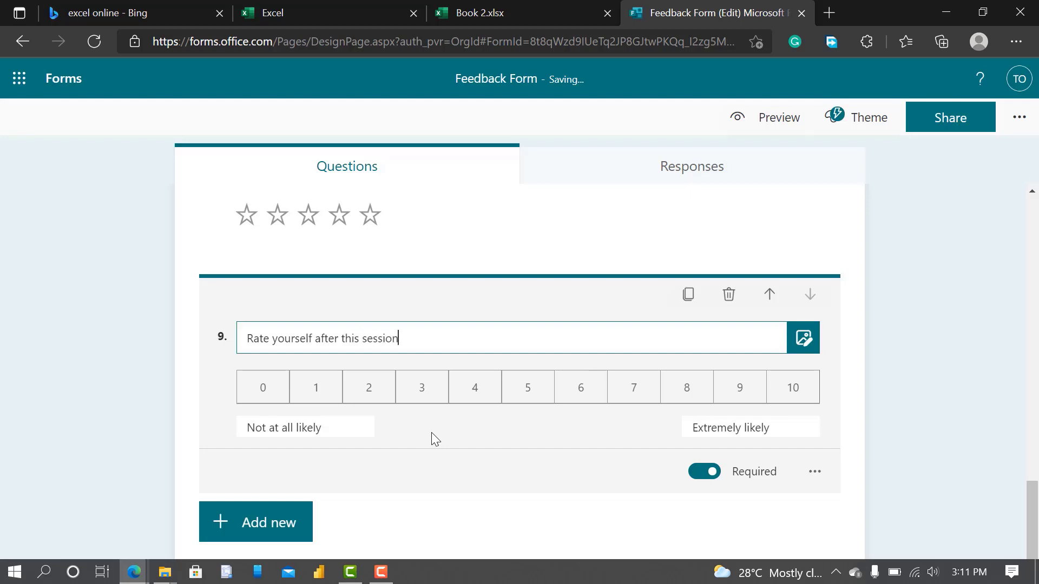
Step: Relabel the scale ends 'Not too great' and 'Awesome'
left_click(317, 428)
key("BackSpace")
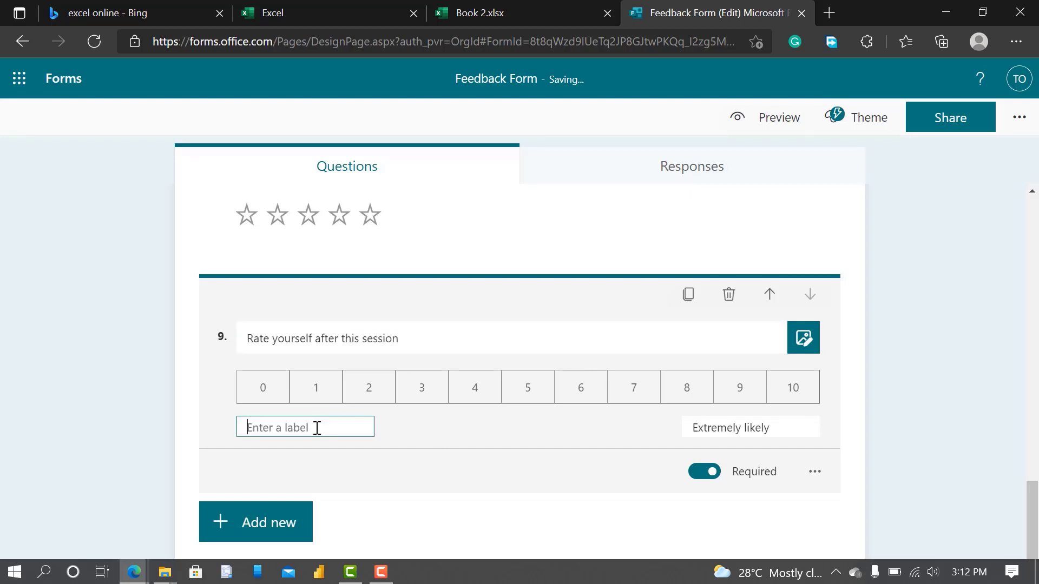
type("Not too great")
left_click(723, 429)
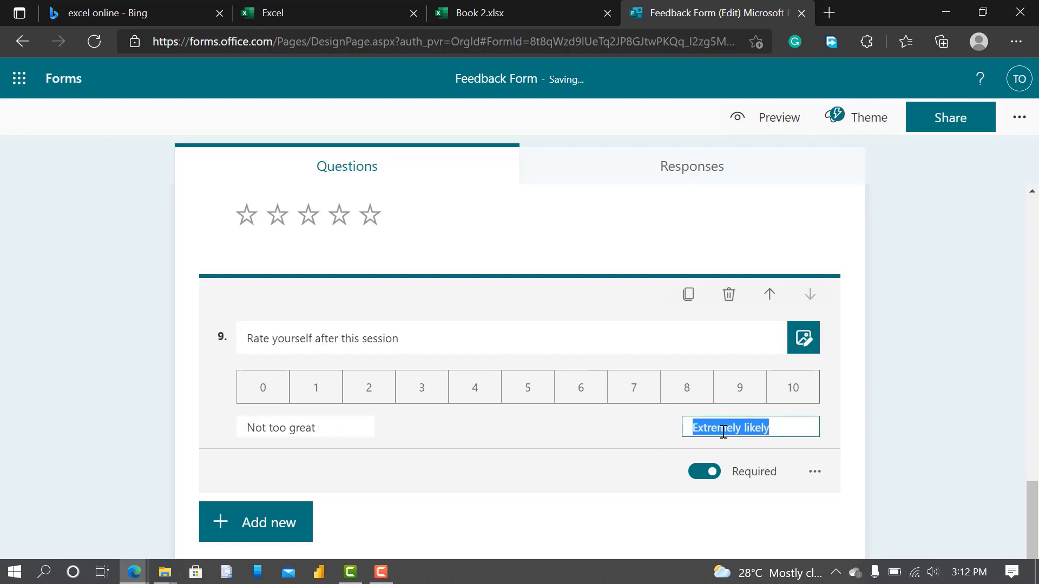
type("Aweso")
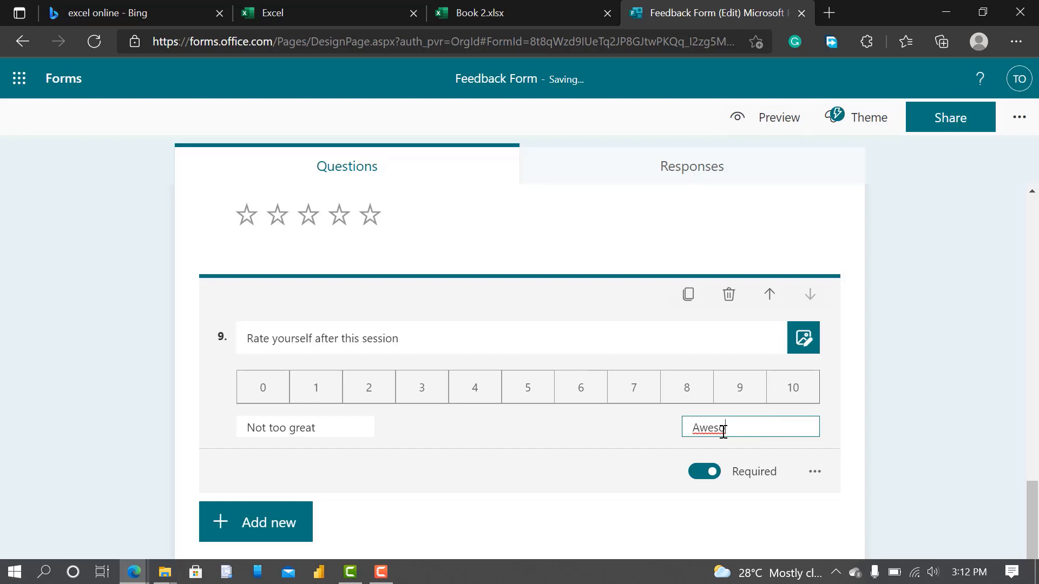
type("me")
left_click(585, 490)
scroll(404, 497, "down", 1)
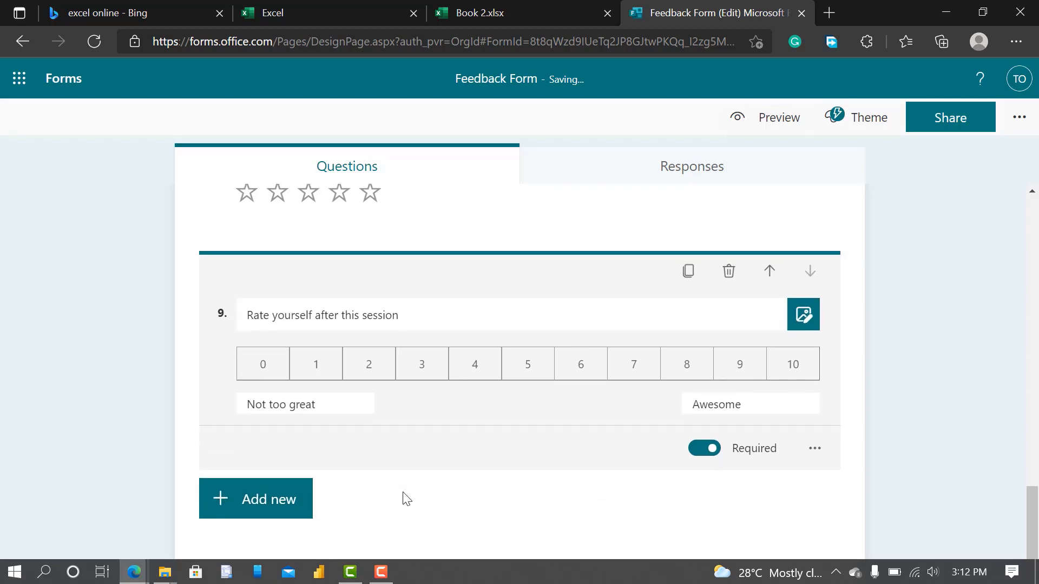
Step: Add text question 10 'Any suggestion/comment' with Long answer switched on
left_click(278, 509)
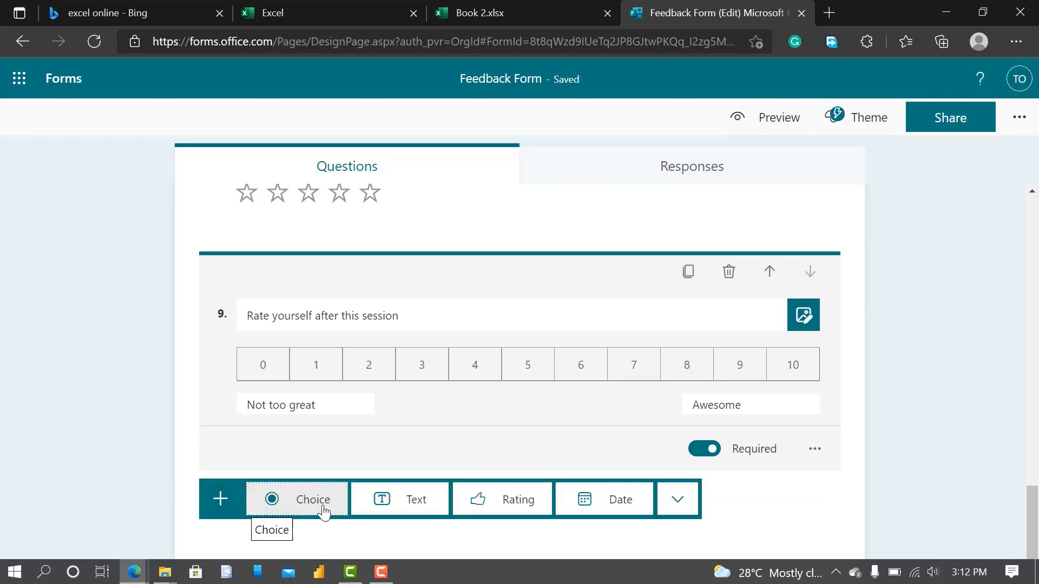
left_click(385, 499)
key("BackSpace")
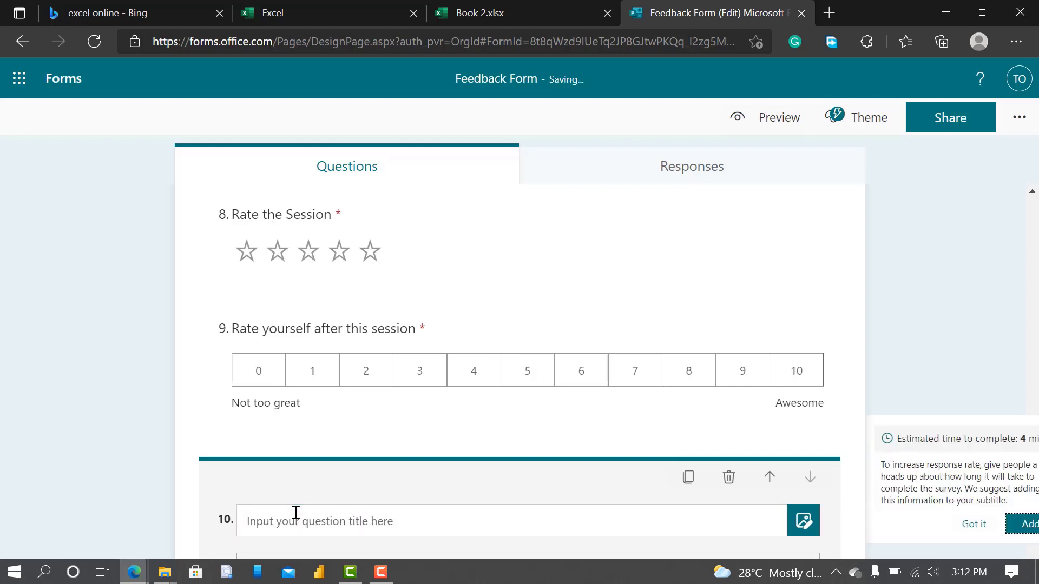
left_click(291, 519)
type("An")
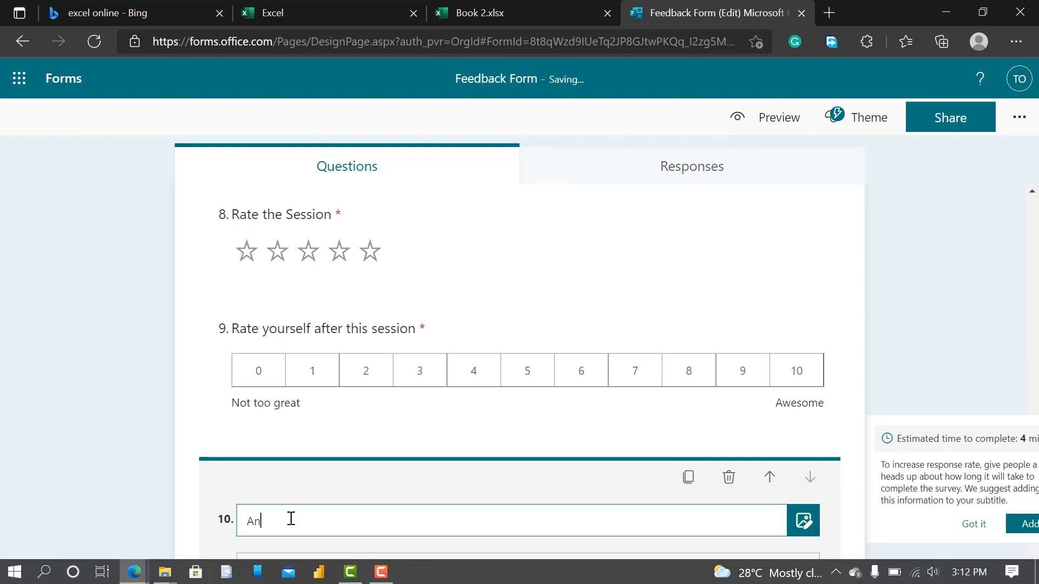
type("y suggestio")
type("n/comment")
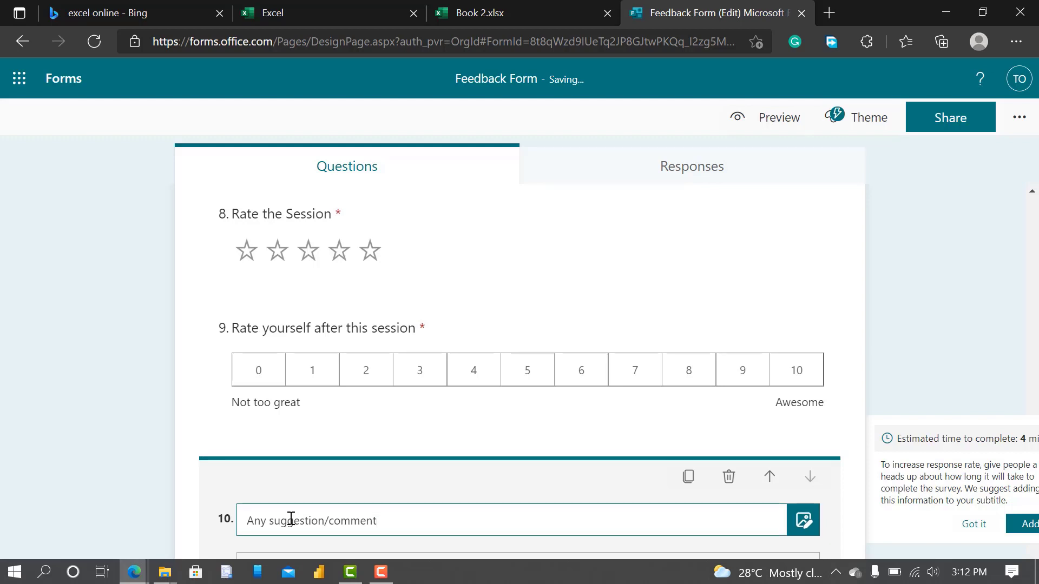
scroll(290, 520, "down", 3)
left_click(556, 460)
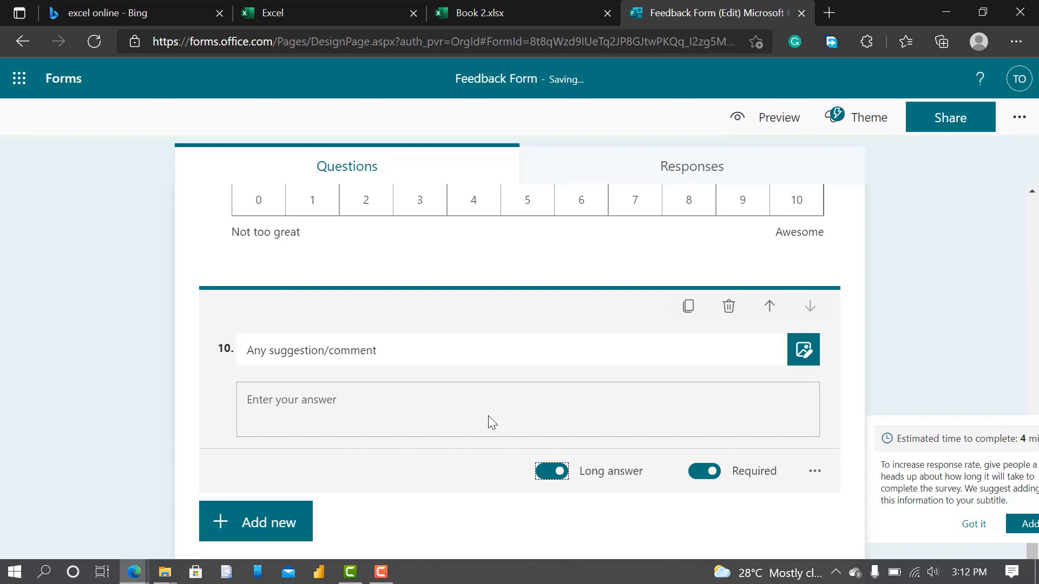
scroll(488, 416, "up", 8)
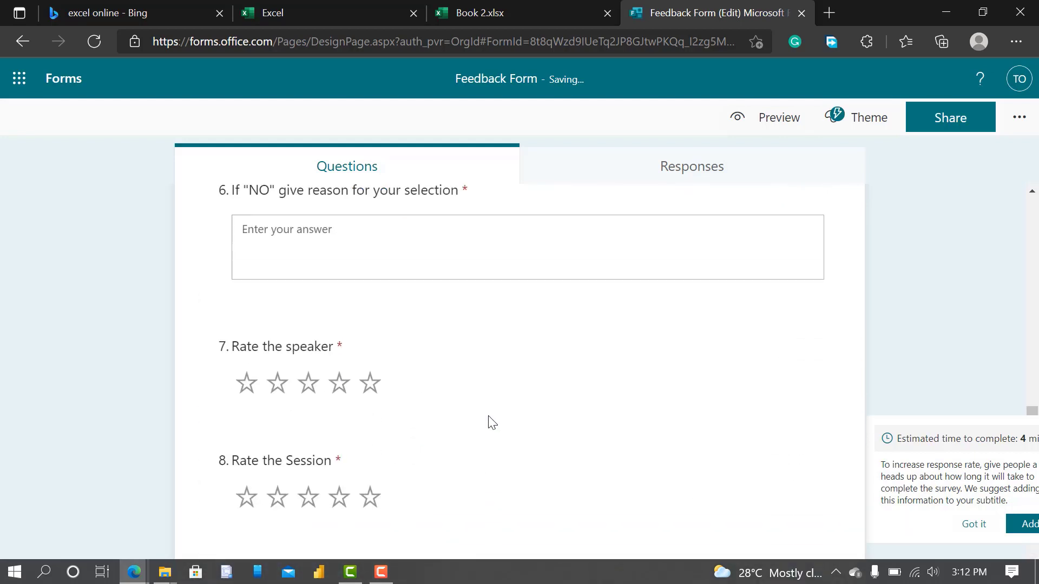
scroll(491, 422, "up", 2)
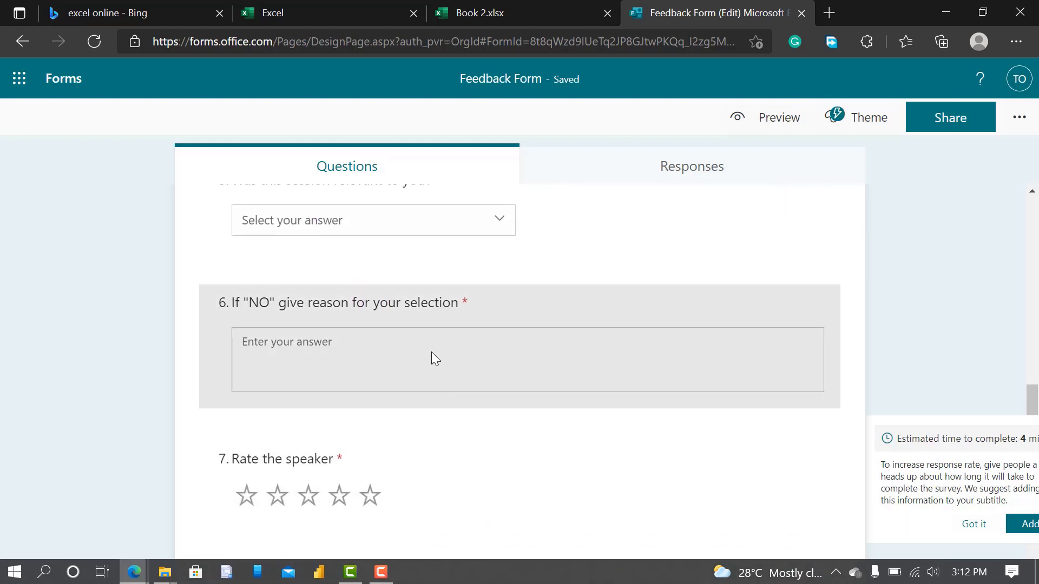
left_click(451, 304)
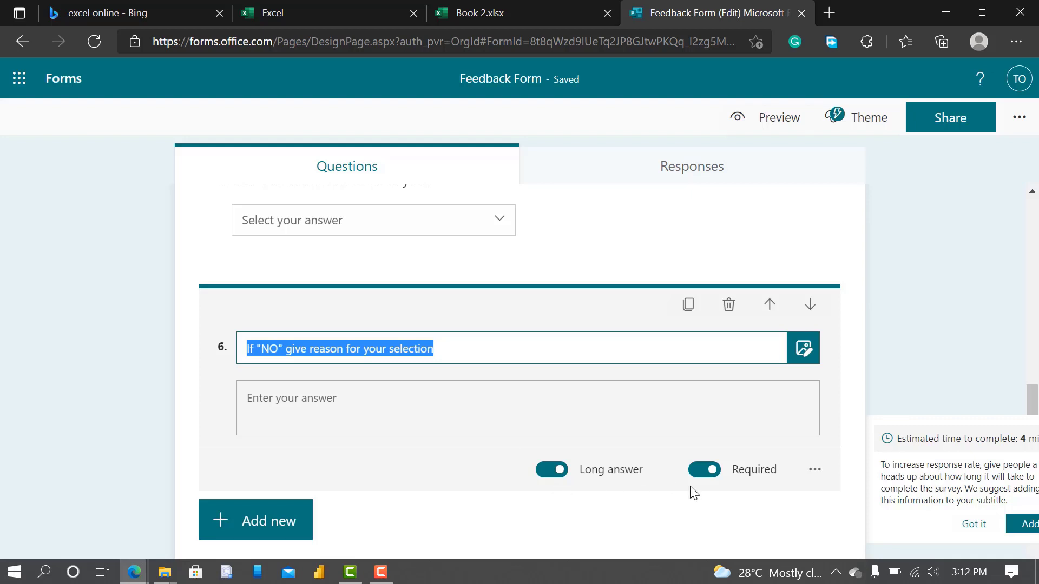
left_click(703, 470)
left_click(122, 466)
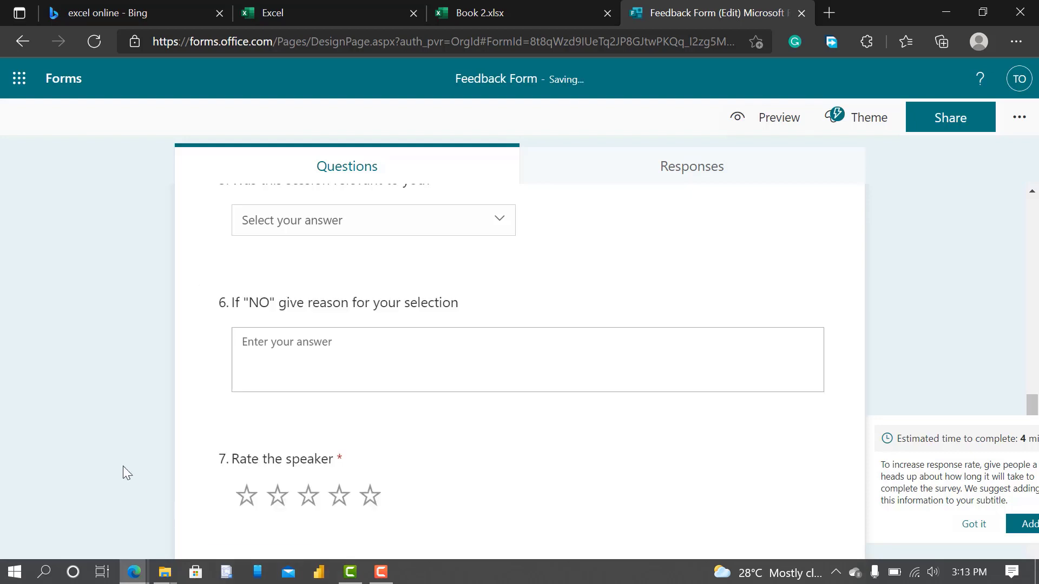
scroll(122, 466, "up", 7)
key("Tab")
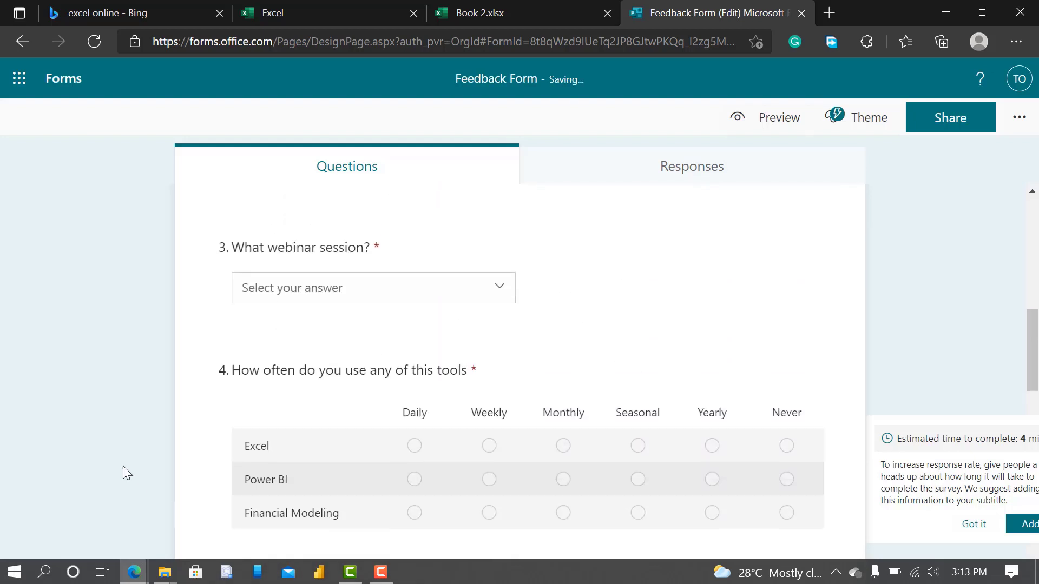
scroll(121, 478, "up", 2)
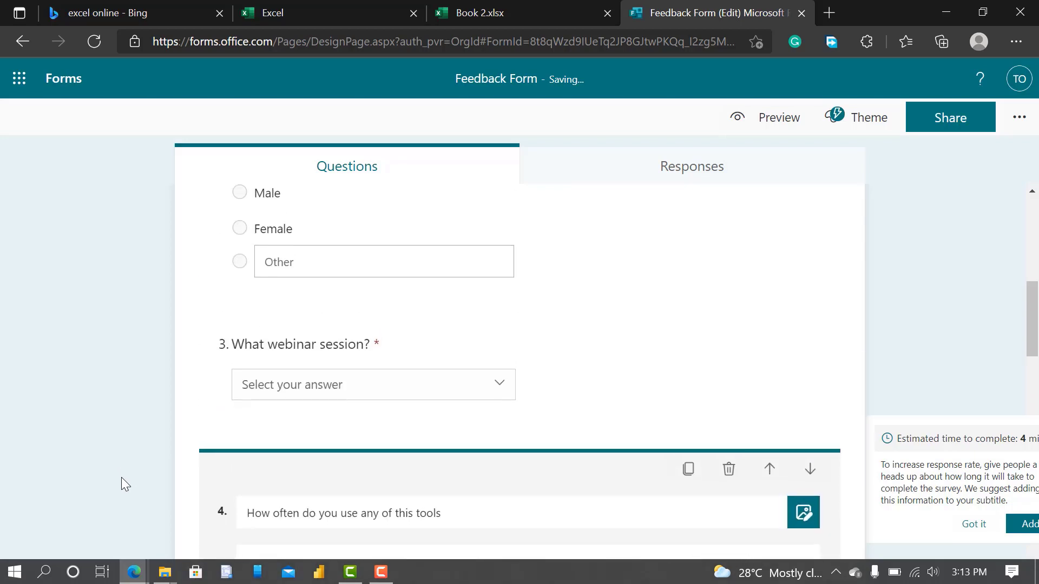
scroll(121, 478, "up", 7)
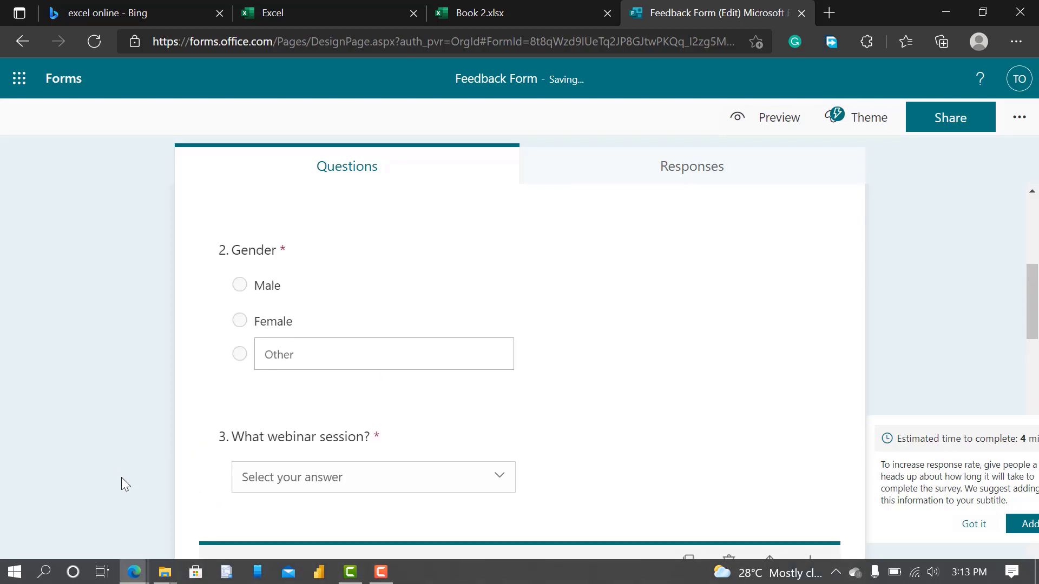
scroll(121, 478, "down", 2)
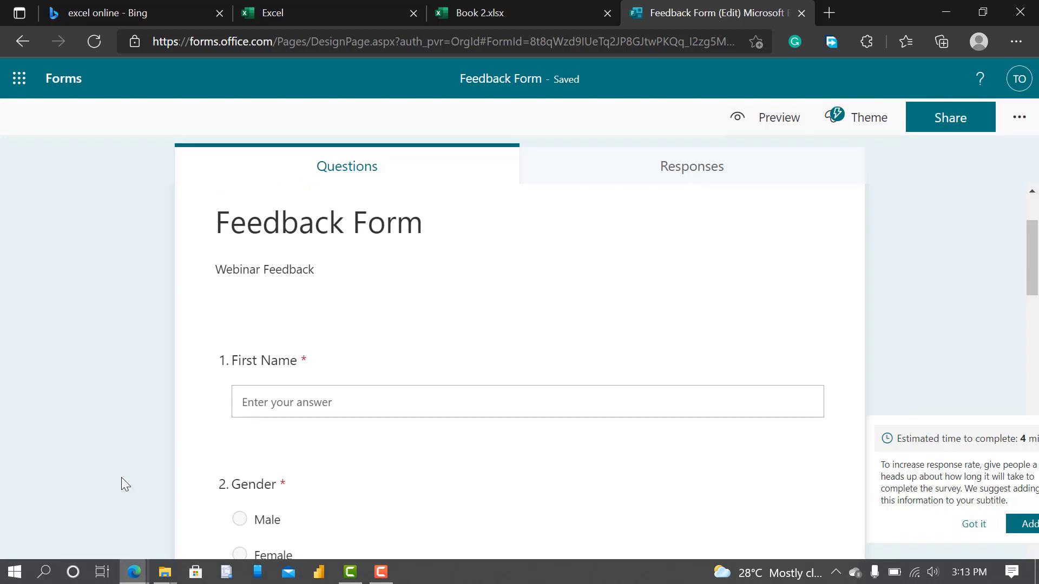
scroll(121, 484, "down", 4)
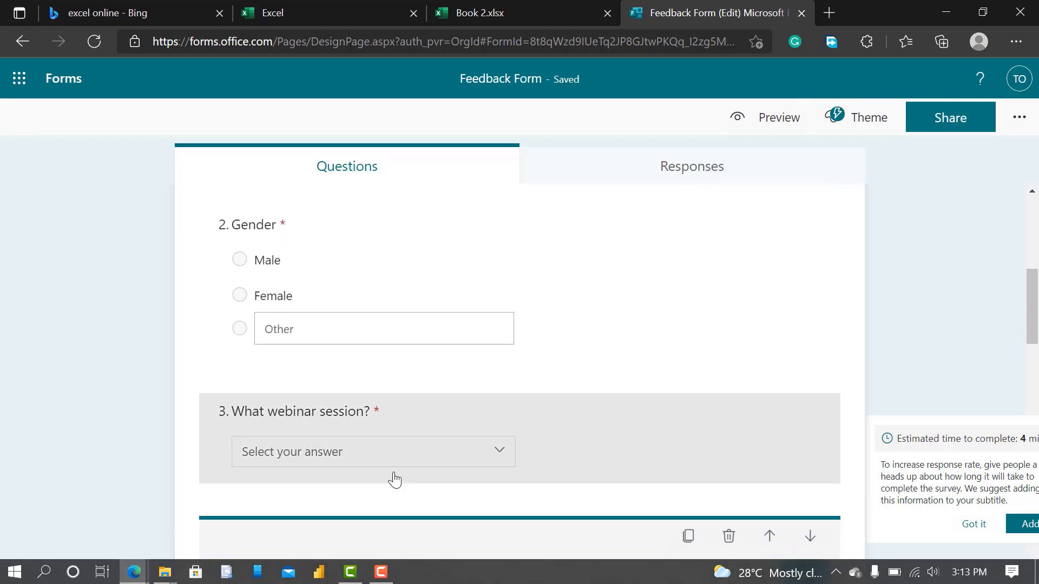
scroll(169, 450, "down", 7)
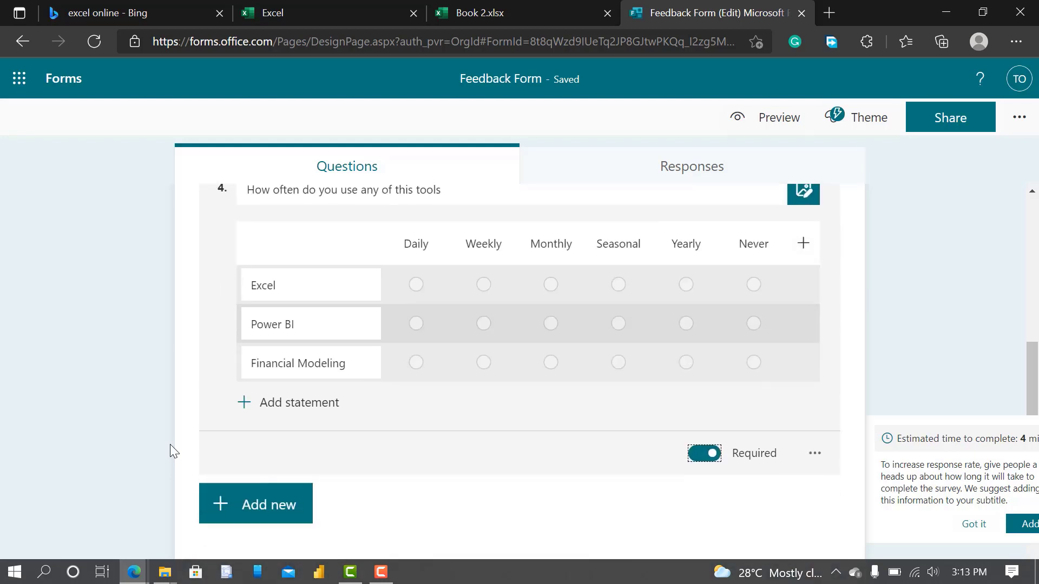
scroll(170, 450, "up", 2)
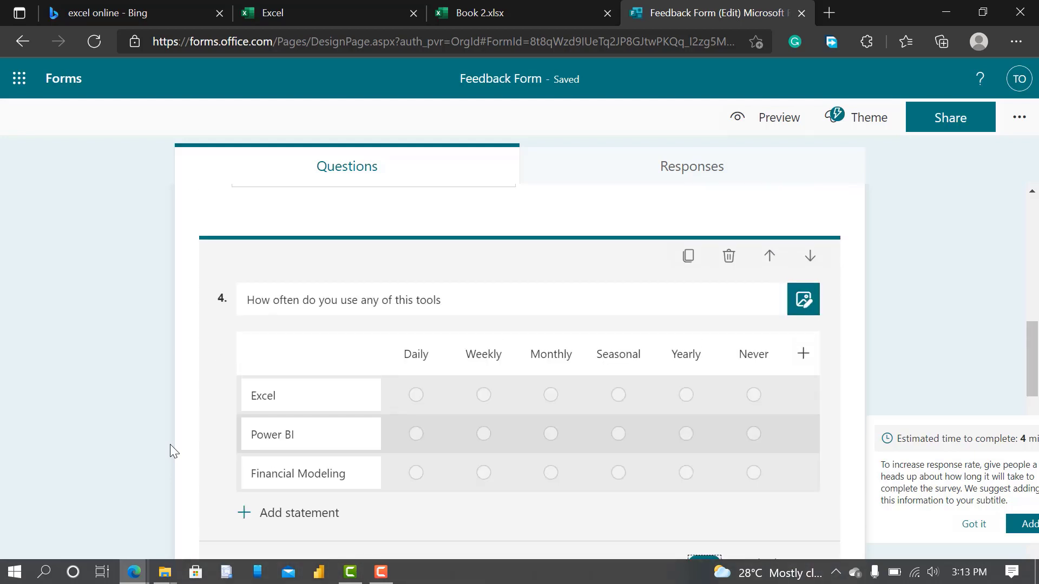
scroll(170, 445, "down", 4)
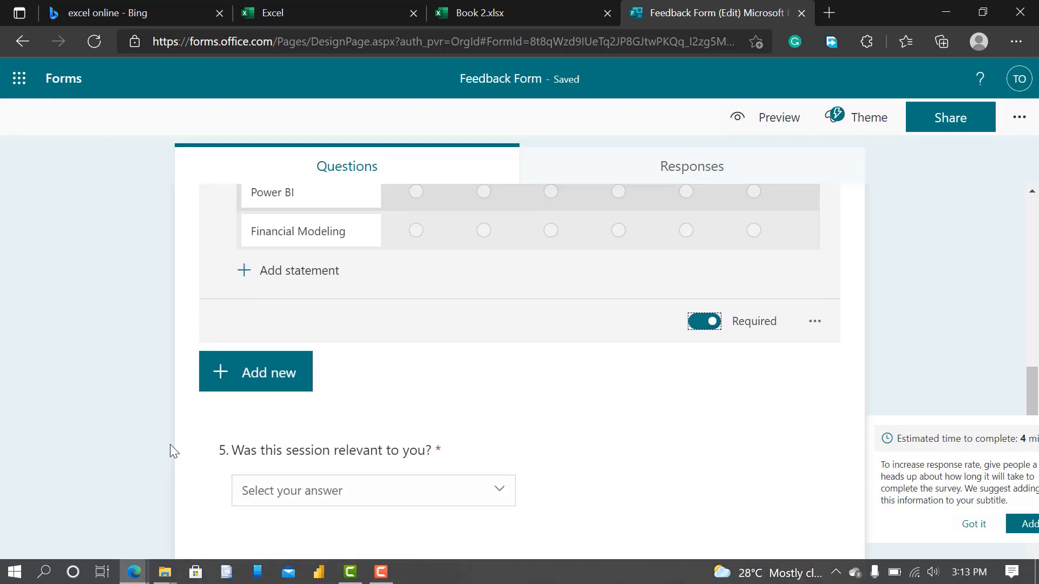
scroll(170, 444, "down", 2)
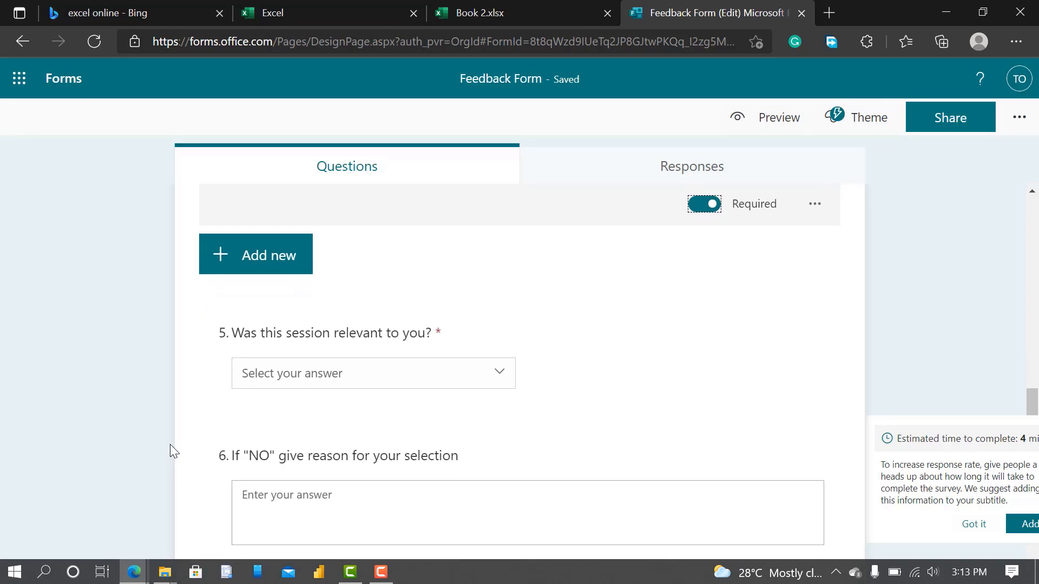
scroll(170, 445, "down", 2)
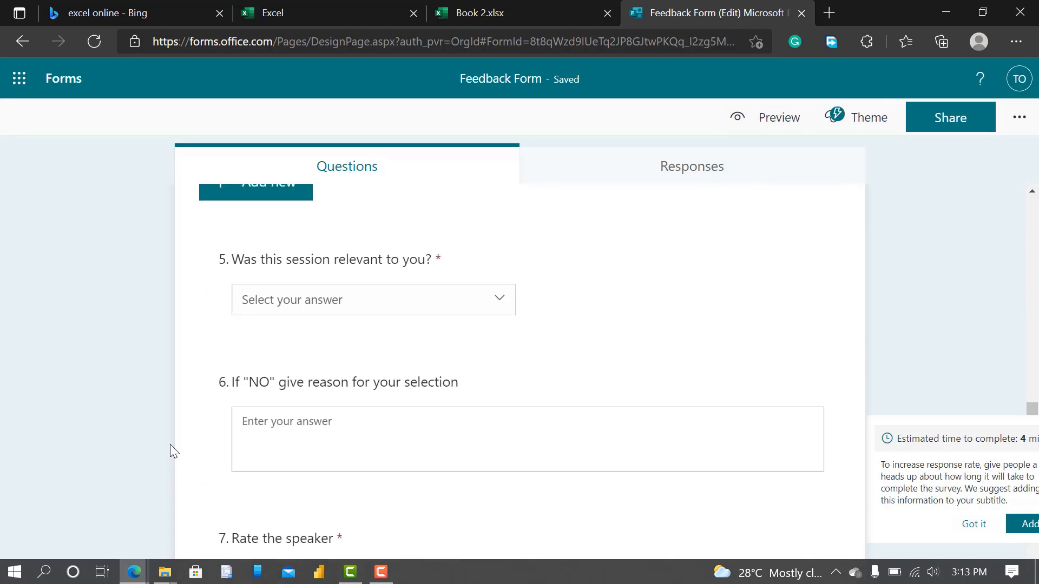
scroll(170, 444, "down", 2)
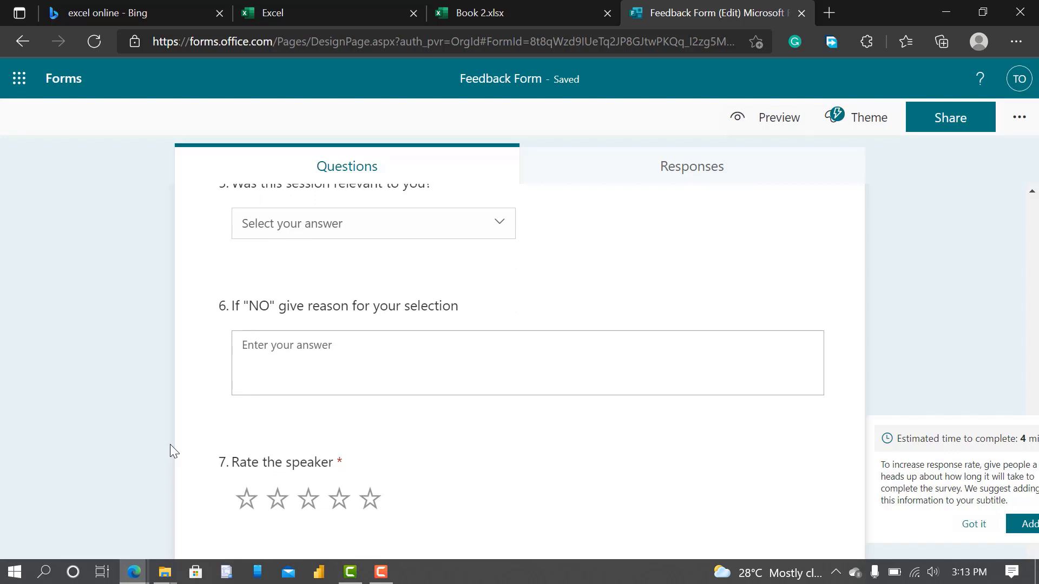
scroll(170, 443, "down", 2)
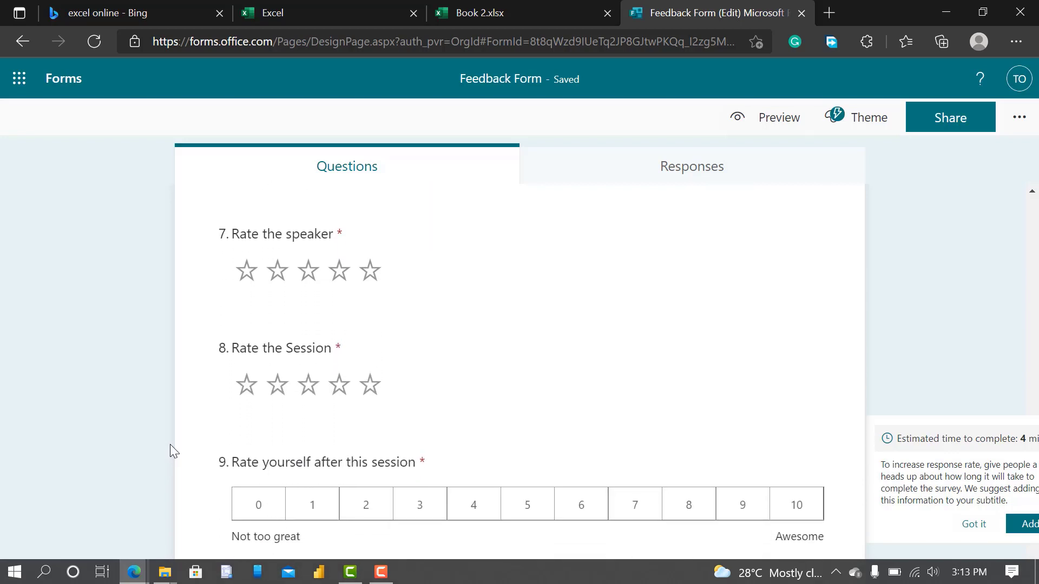
scroll(170, 443, "down", 2)
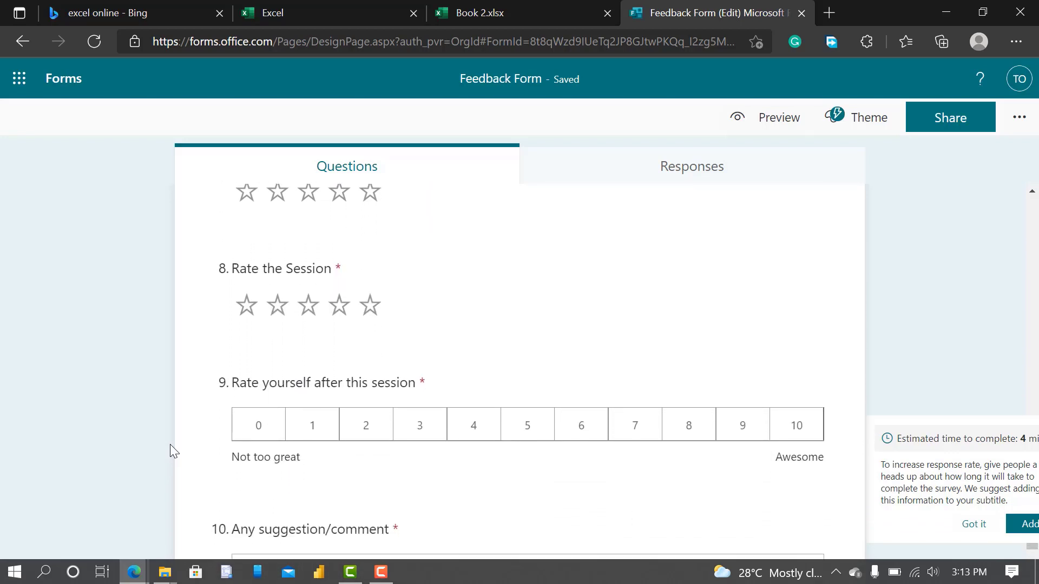
scroll(170, 445, "down", 1)
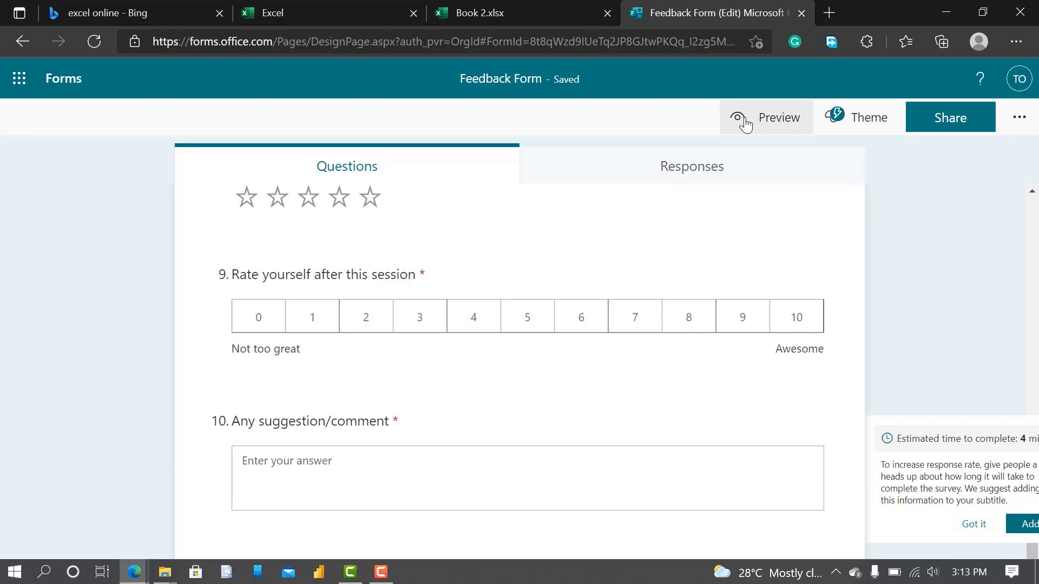
Step: In Preview, enter a first name, choose Male, and pick the Financial Modeling session
left_click(745, 124)
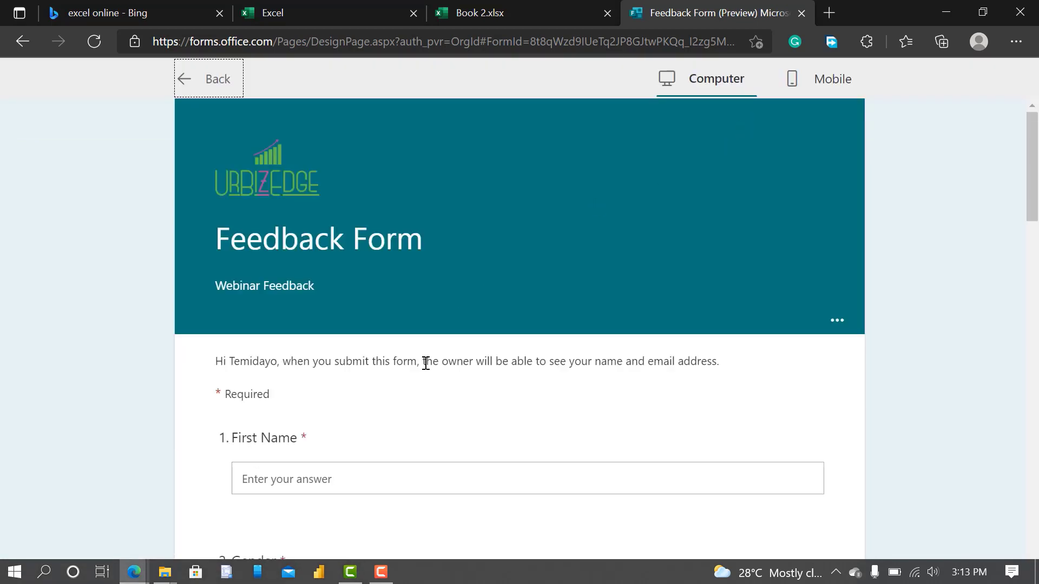
scroll(424, 365, "down", 2)
left_click(397, 366)
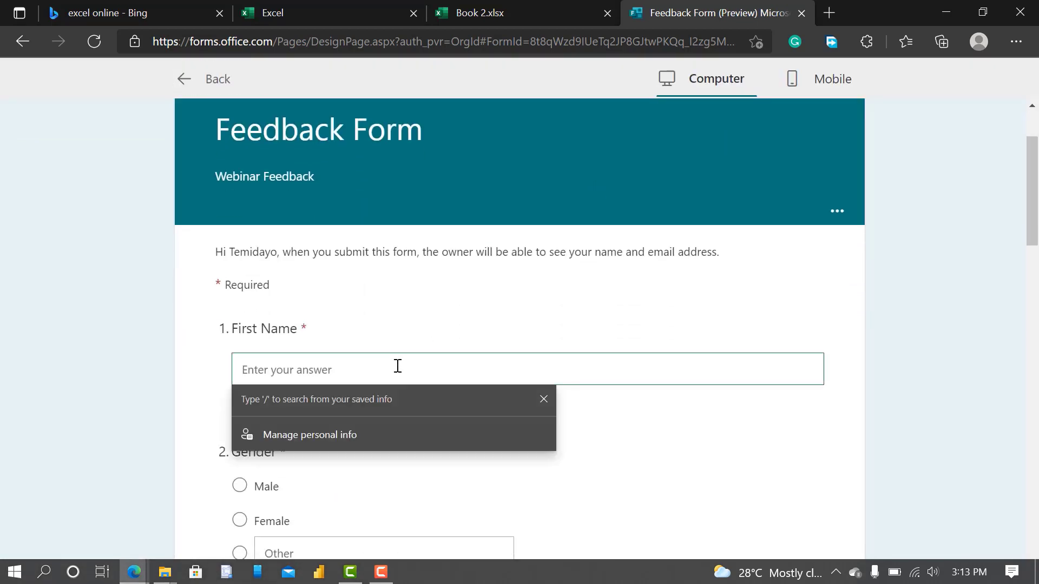
type("Andrew")
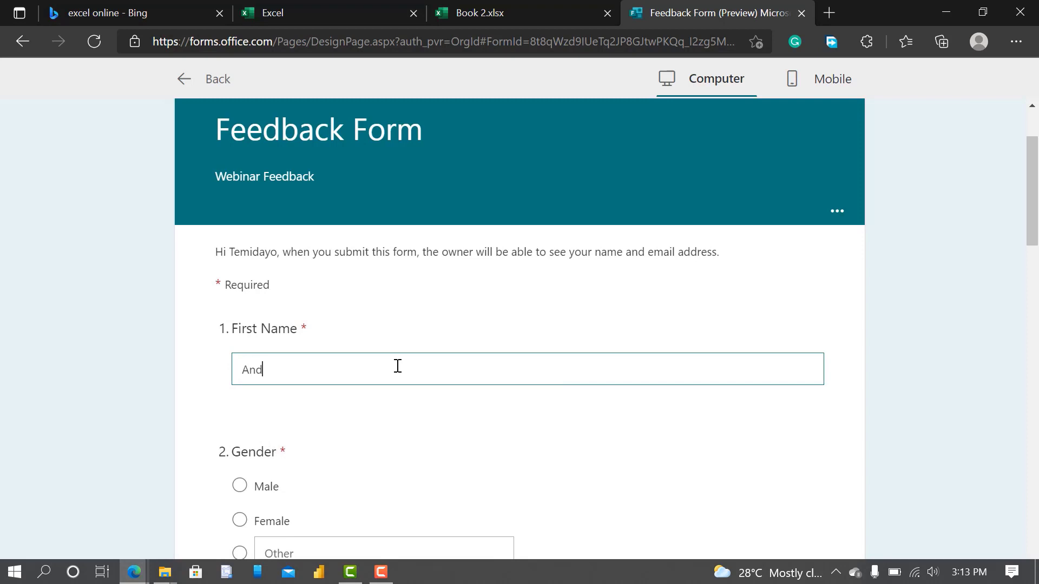
left_click(240, 487)
scroll(243, 490, "down", 4)
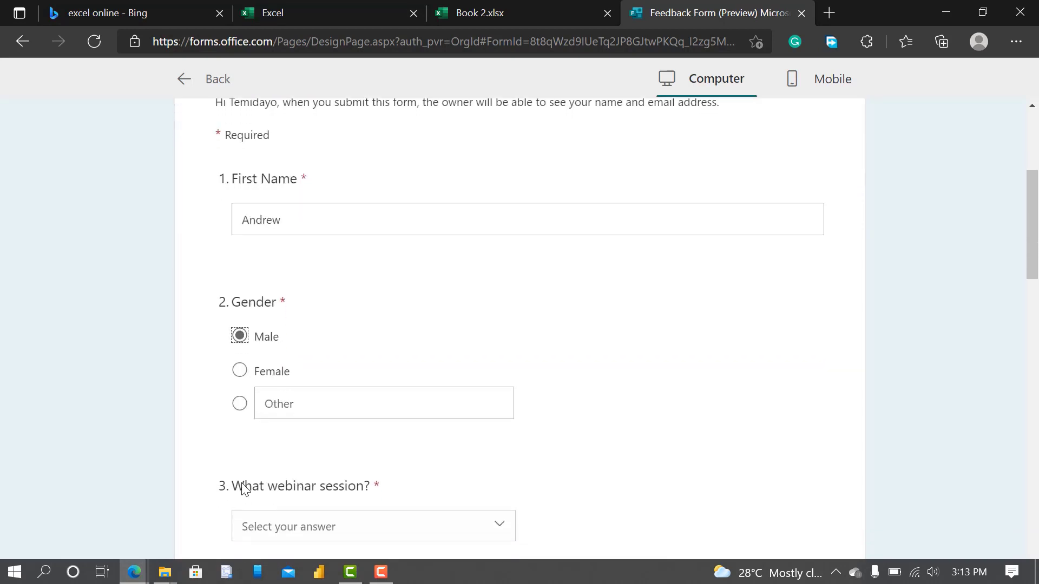
left_click(281, 441)
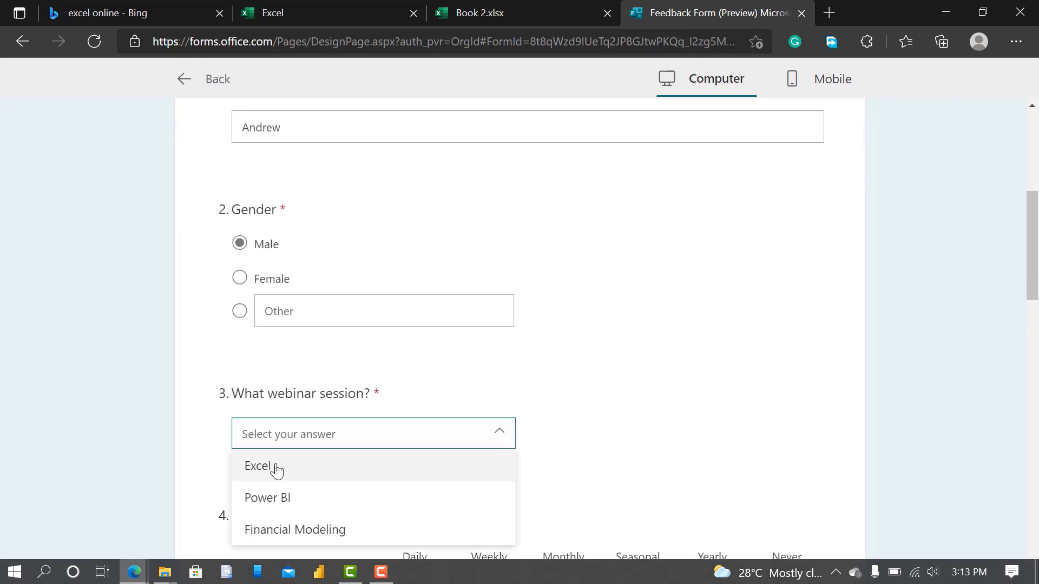
left_click(263, 522)
Step: Mark Excel and Power BI use Daily, Financial Modeling Monthly, and answer Yes to relevance
scroll(190, 492, "down", 4)
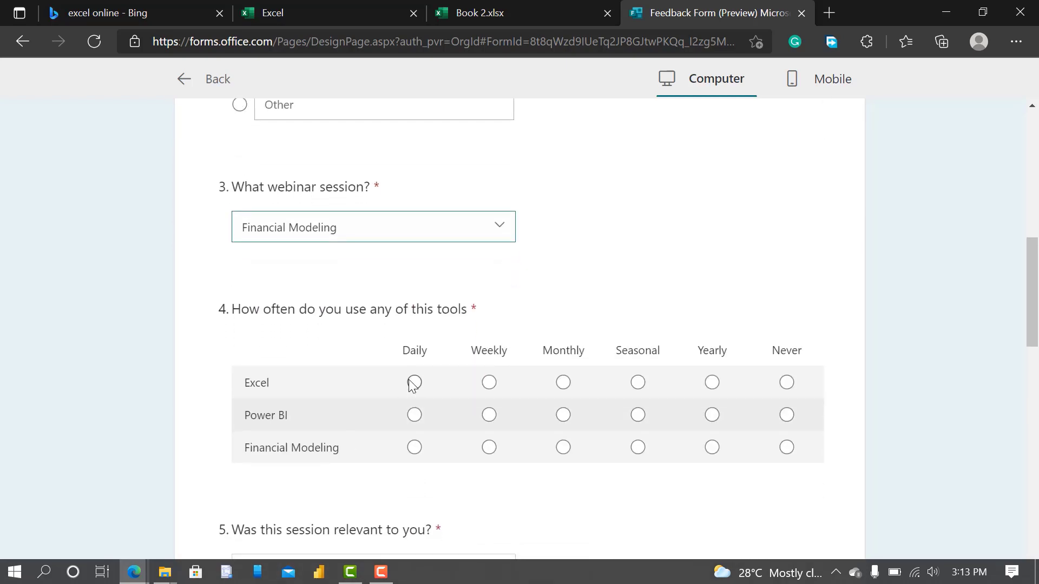
left_click(414, 383)
left_click(414, 415)
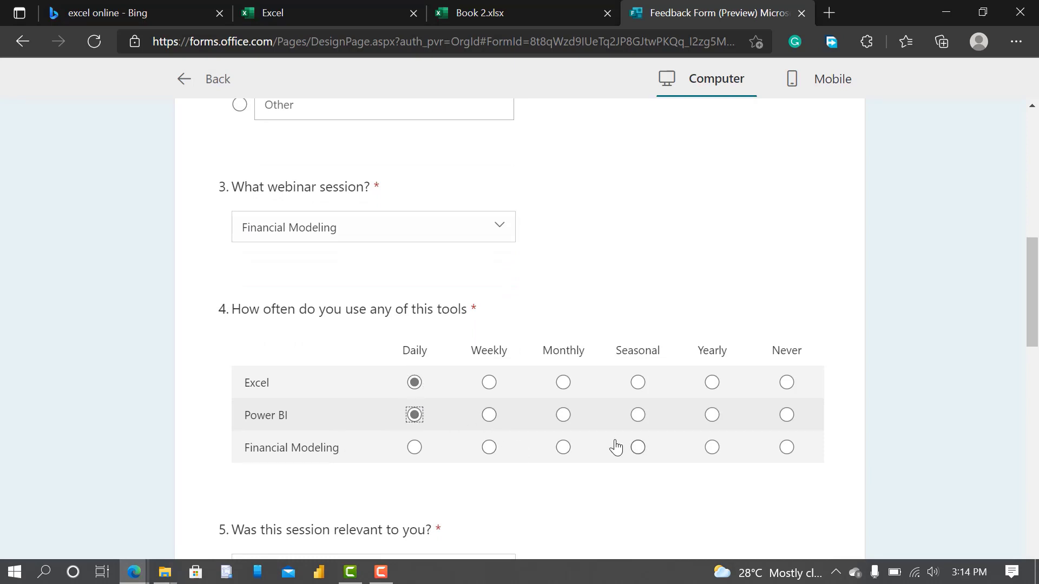
left_click(563, 447)
scroll(467, 467, "down", 3)
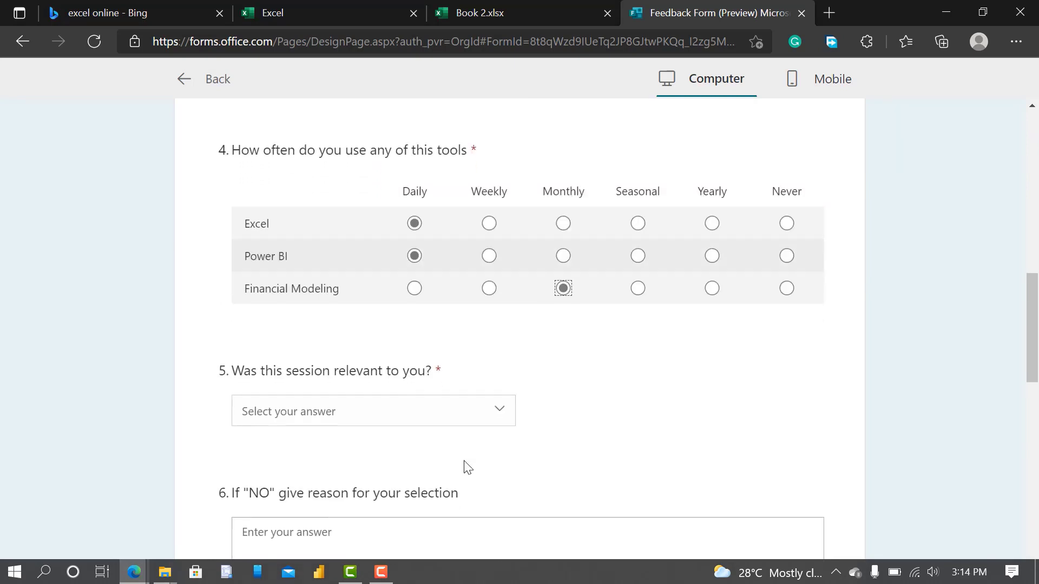
left_click(500, 377)
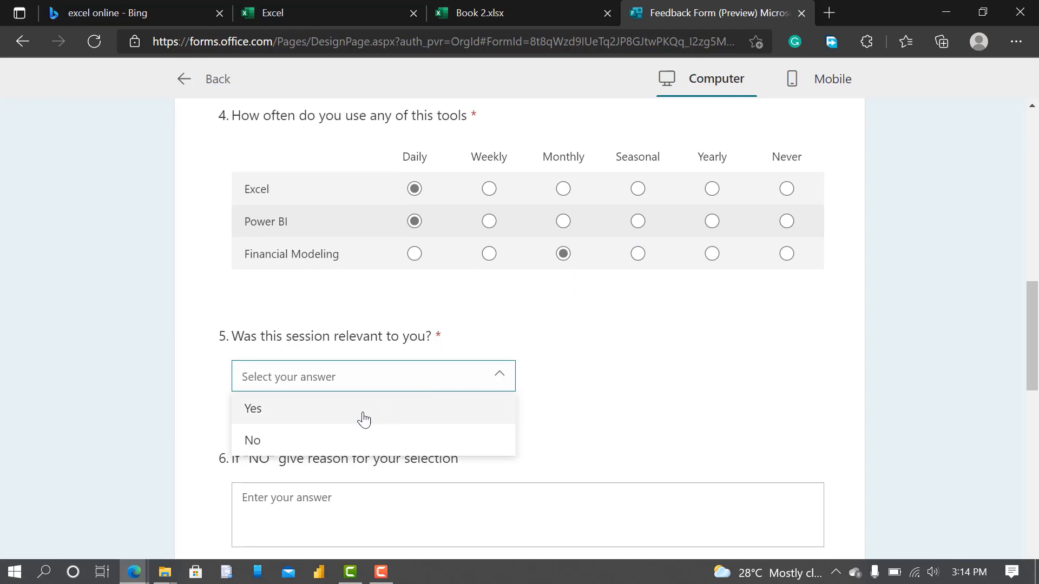
left_click(364, 417)
scroll(374, 458, "down", 5)
Step: Give speaker and session three stars, rate yourself 5, comment 'All good.' and submit
scroll(374, 457, "up", 1)
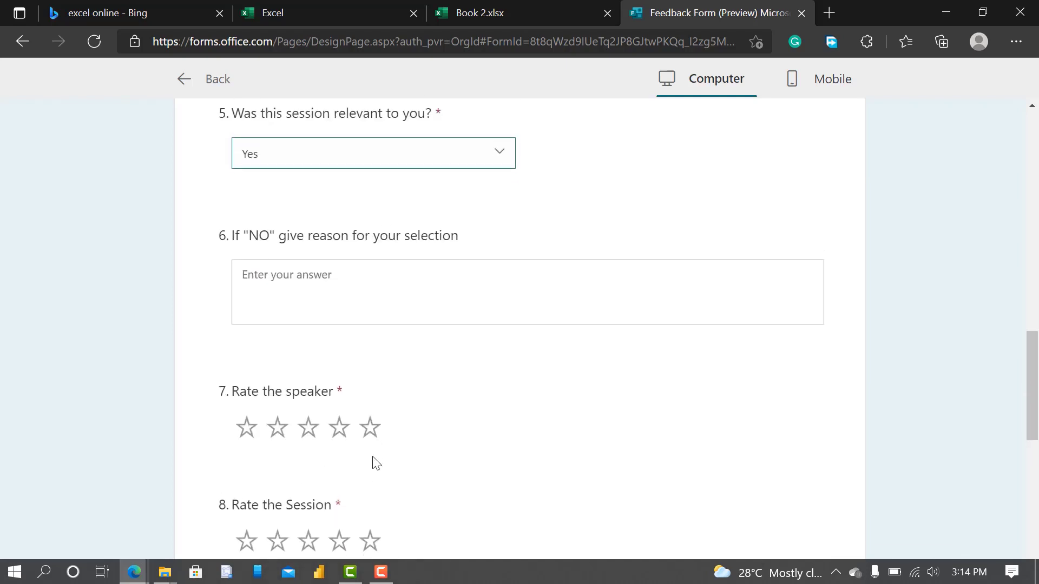
left_click(309, 431)
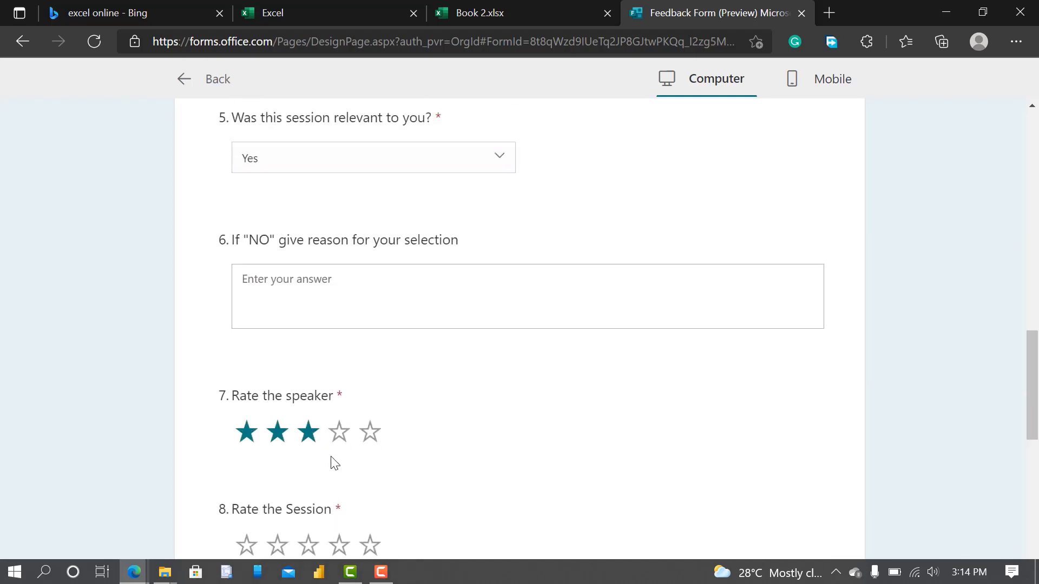
scroll(332, 458, "down", 3)
left_click(308, 417)
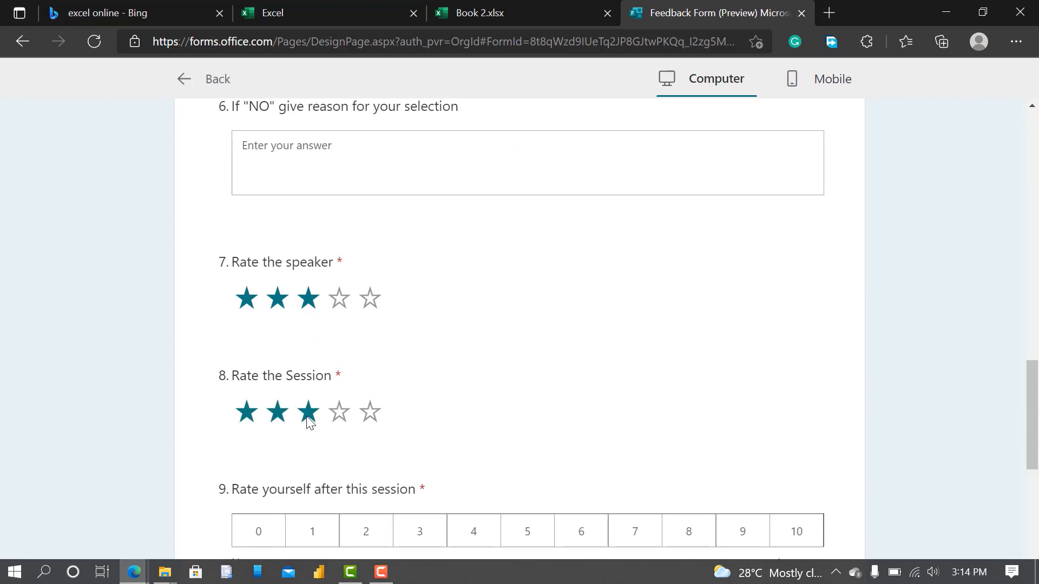
scroll(324, 460, "down", 3)
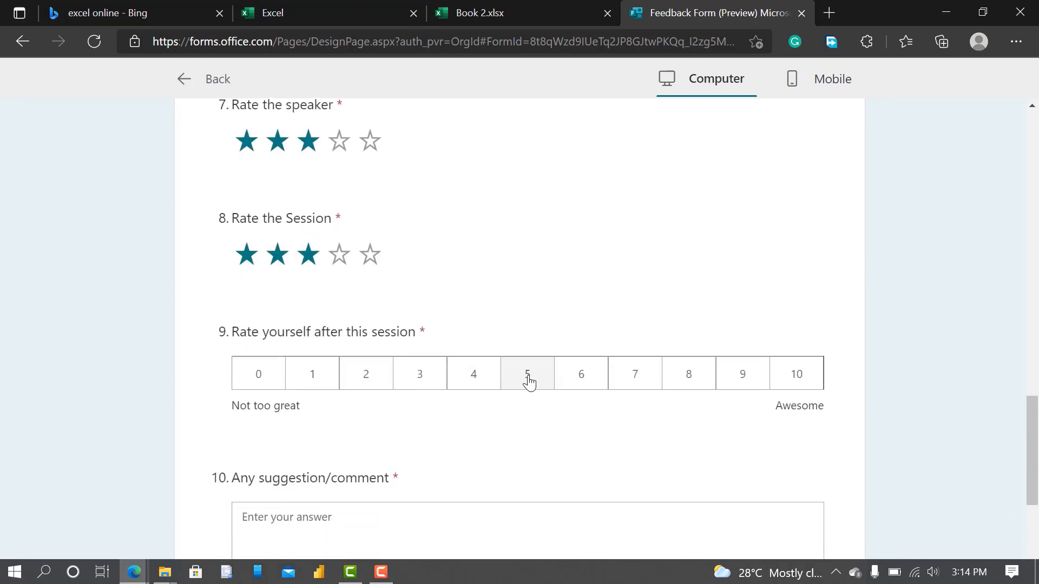
left_click(528, 382)
scroll(529, 383, "down", 2)
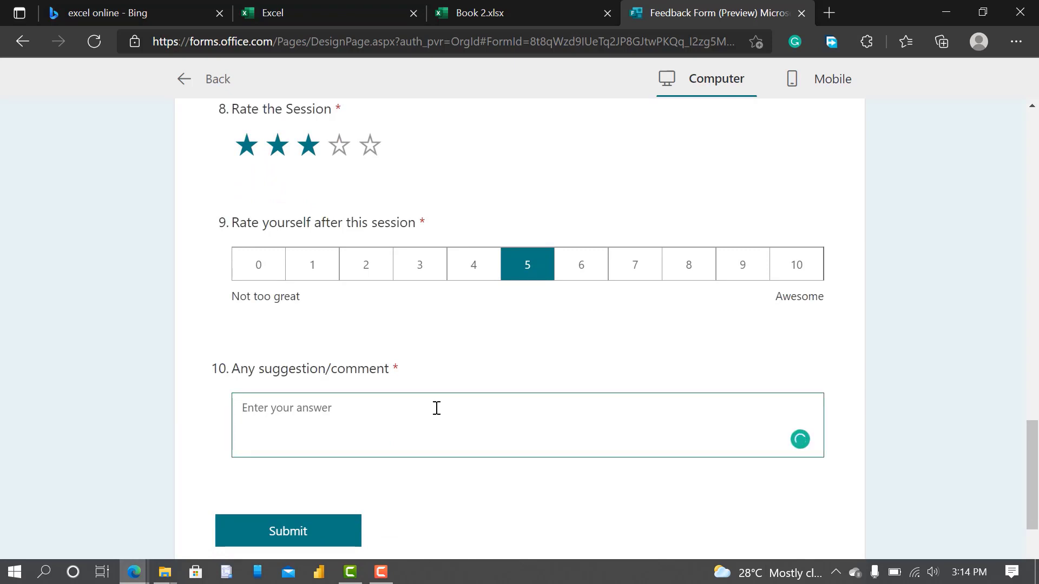
type("All good.")
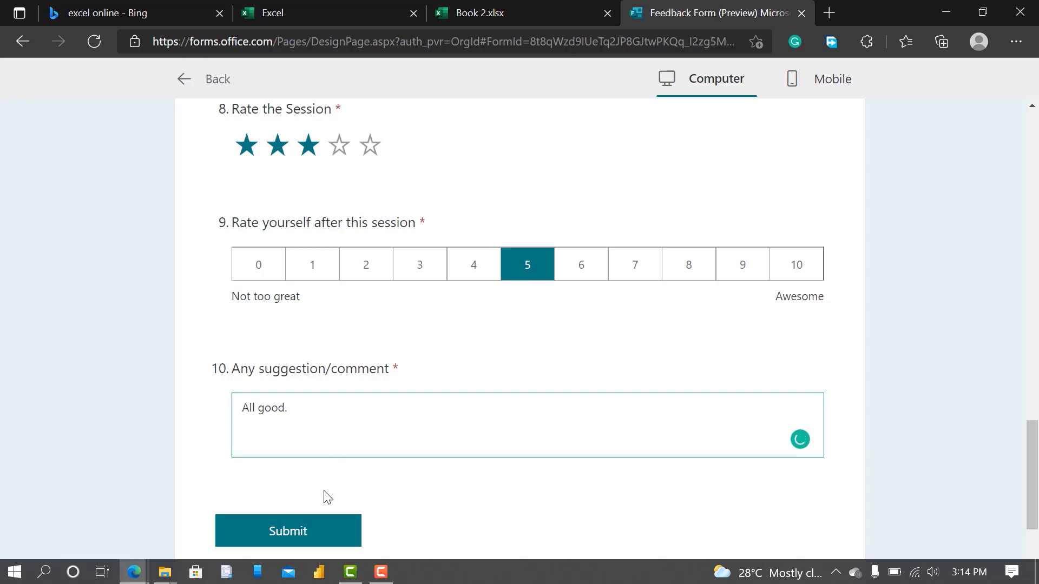
left_click(297, 537)
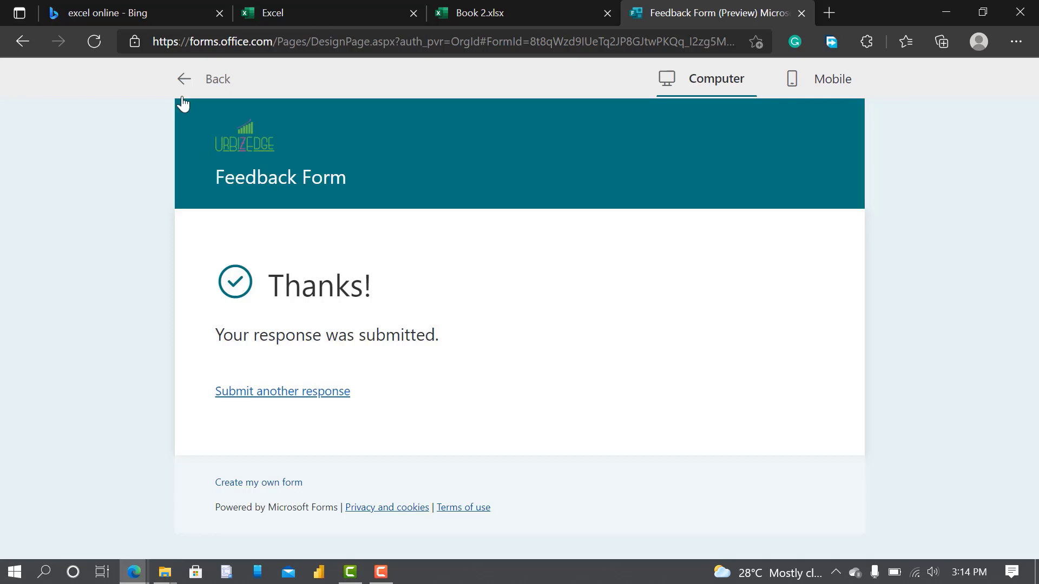
Step: Back in the editor, try the office room theme, then apply the overhead desk photo theme
left_click(184, 80)
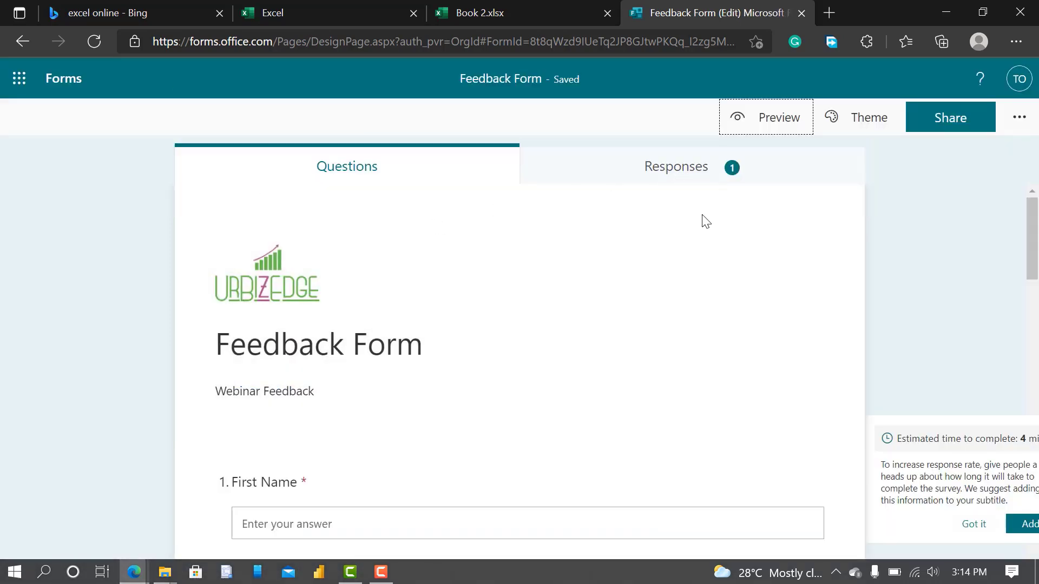
left_click(844, 123)
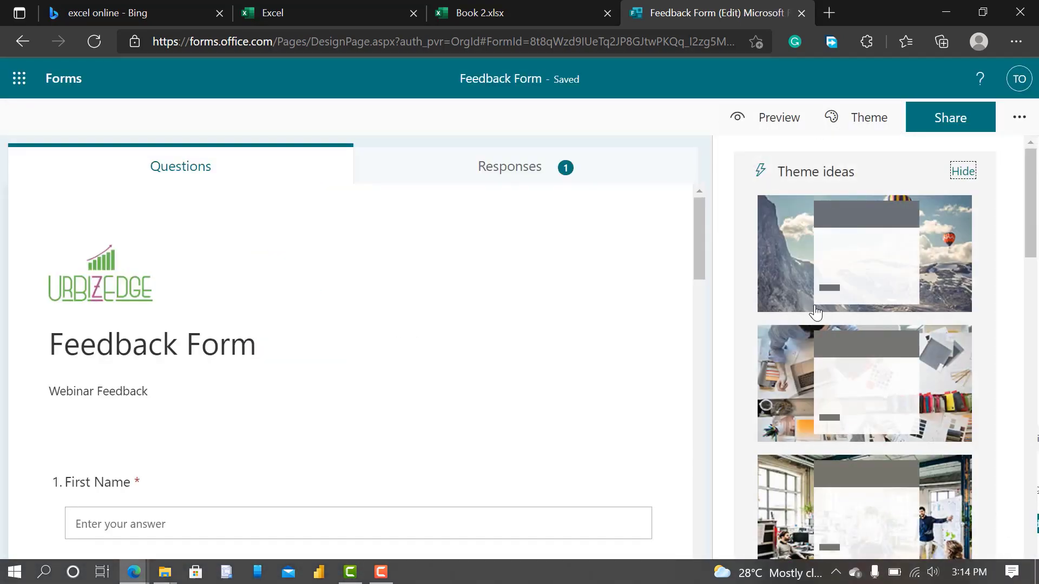
scroll(833, 398, "down", 5)
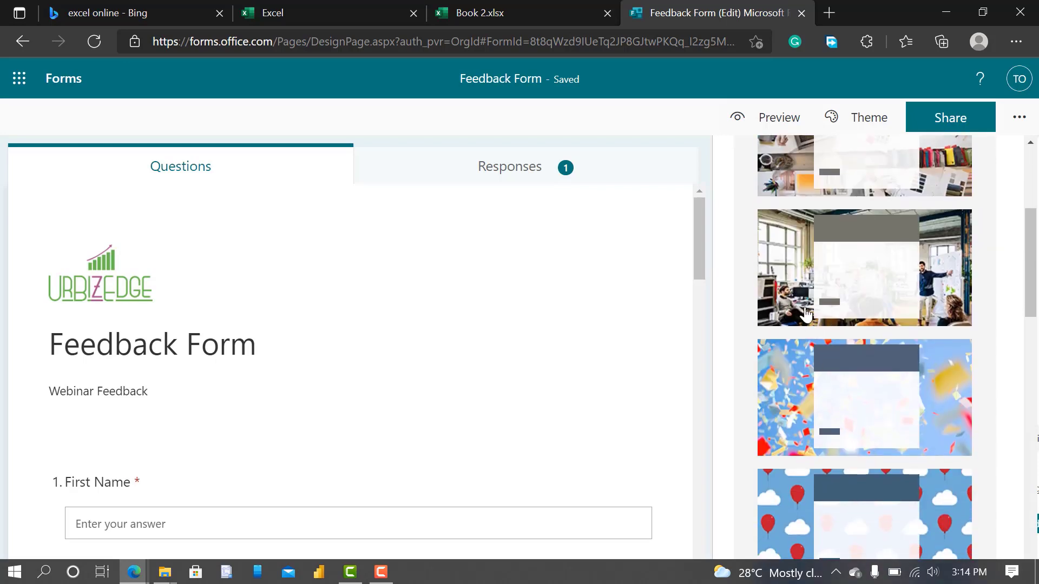
left_click(803, 304)
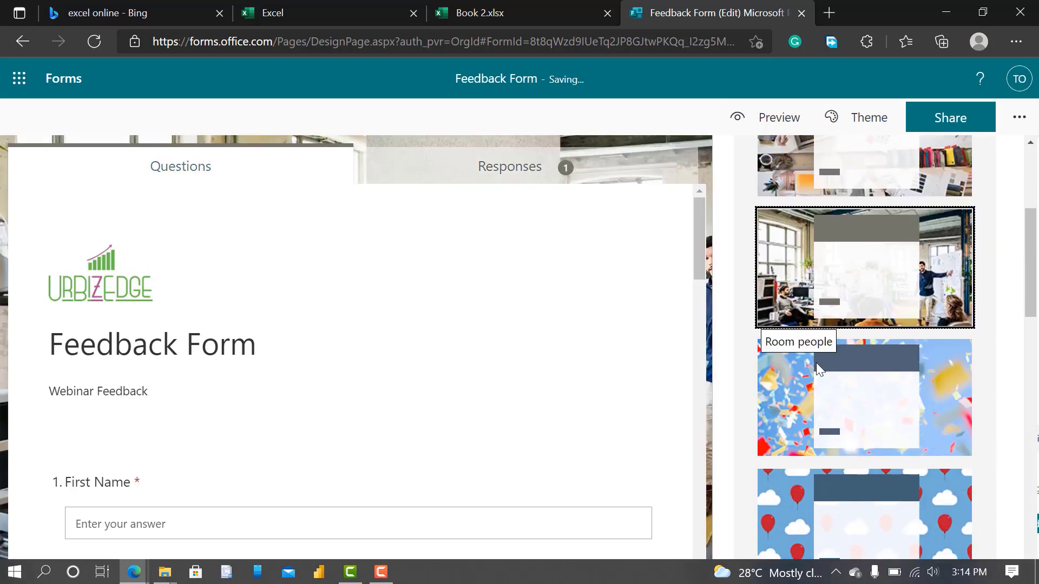
scroll(597, 416, "down", 3)
scroll(598, 424, "down", 5)
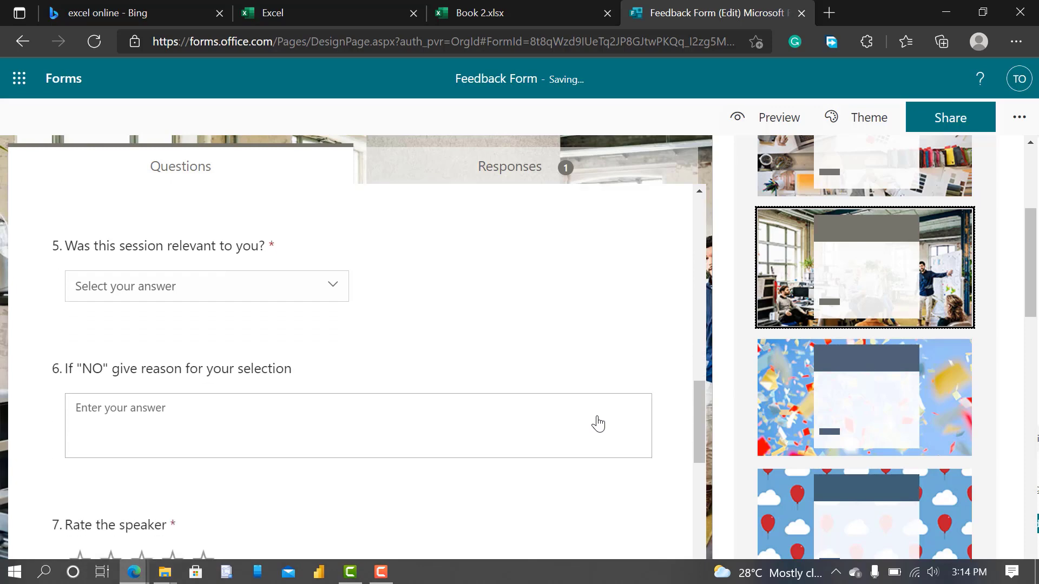
scroll(598, 424, "up", 10)
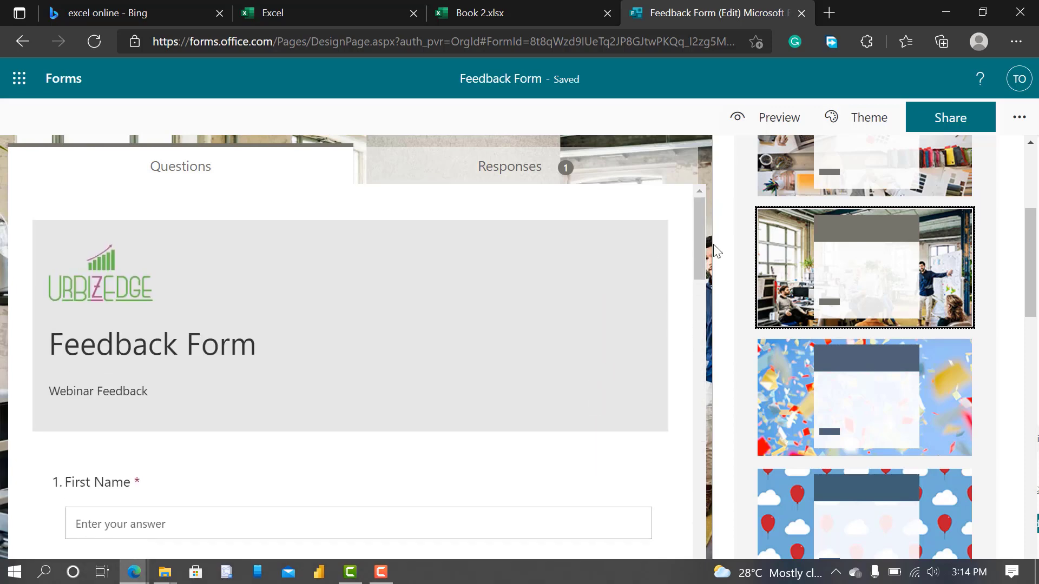
scroll(820, 337, "up", 5)
left_click(820, 336)
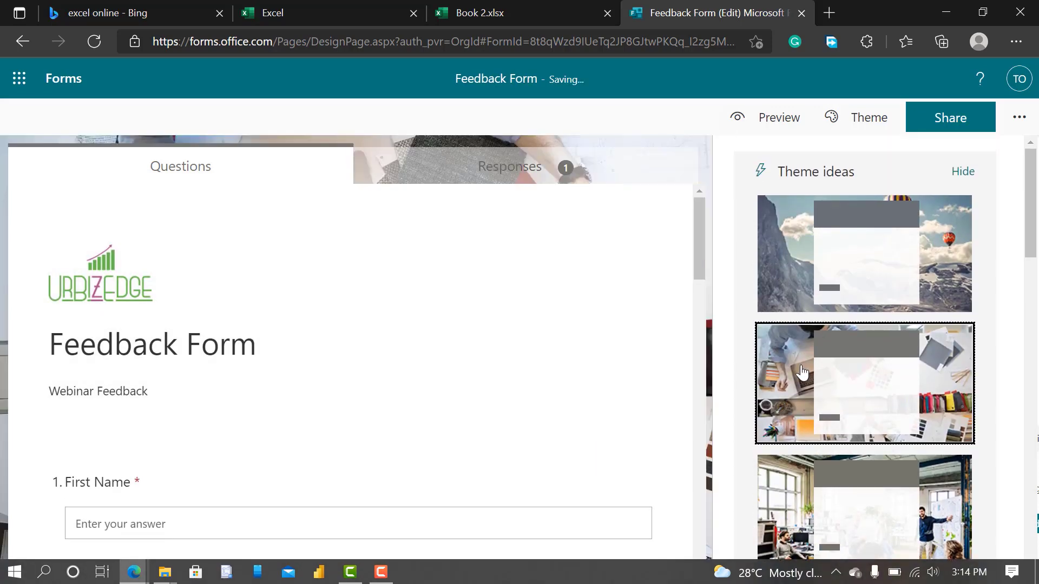
scroll(297, 346, "down", 15)
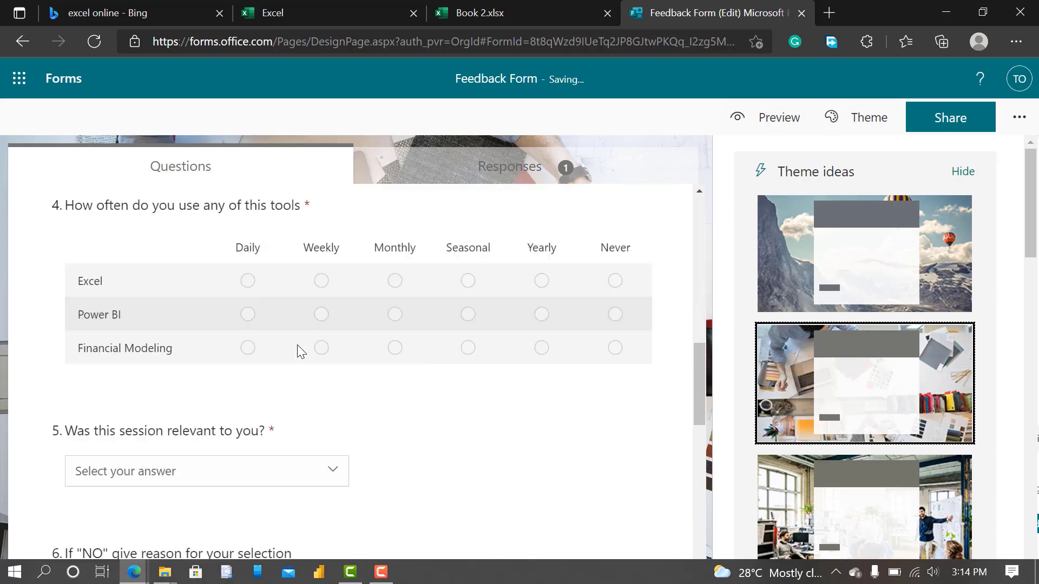
scroll(297, 346, "up", 15)
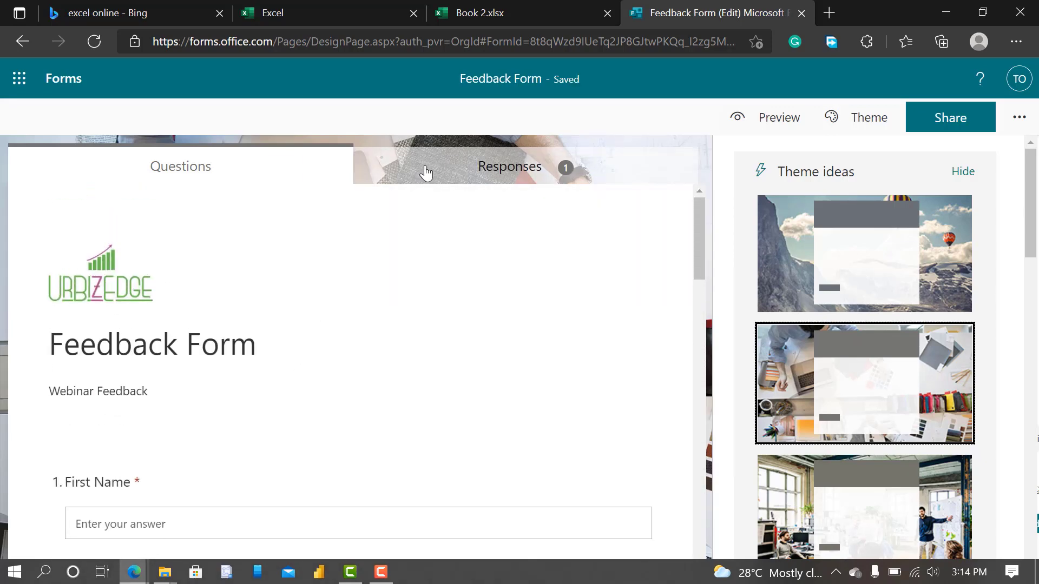
Step: Scroll through the Responses summary charts, then switch to the Book 2.xlsx workbook
left_click(425, 172)
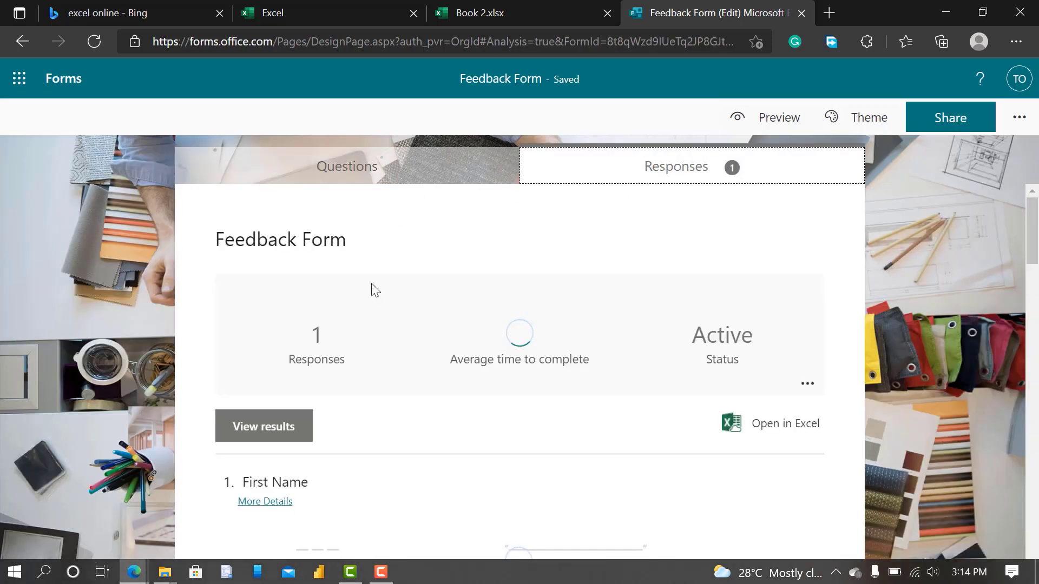
scroll(444, 412, "down", 2)
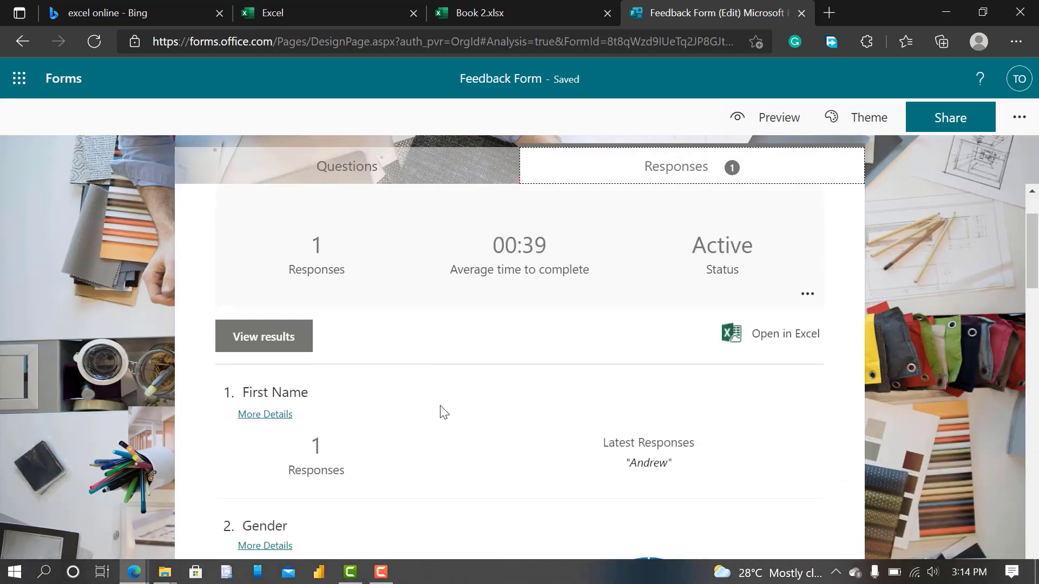
scroll(441, 411, "down", 7)
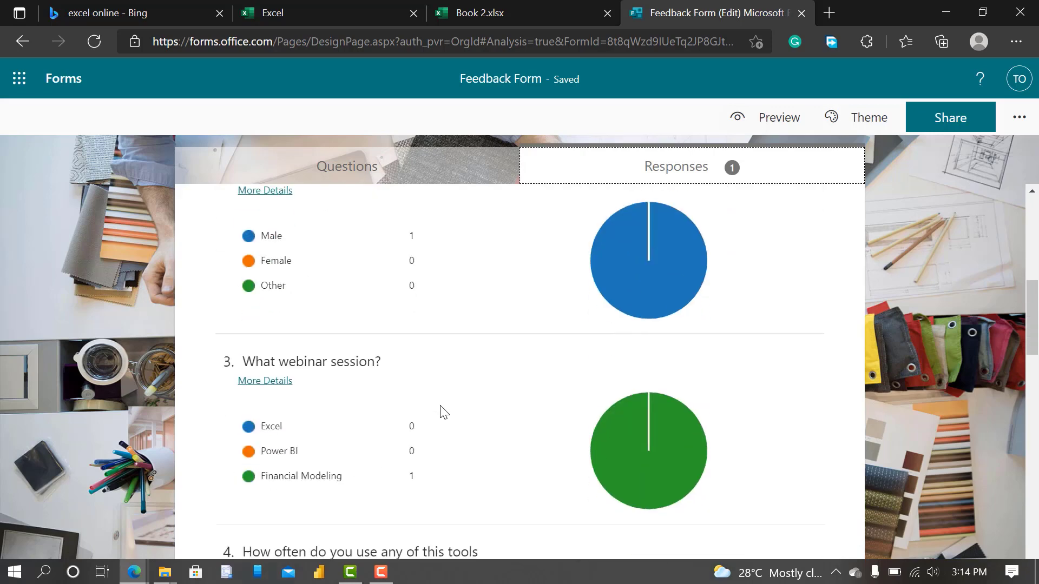
left_click(471, 9)
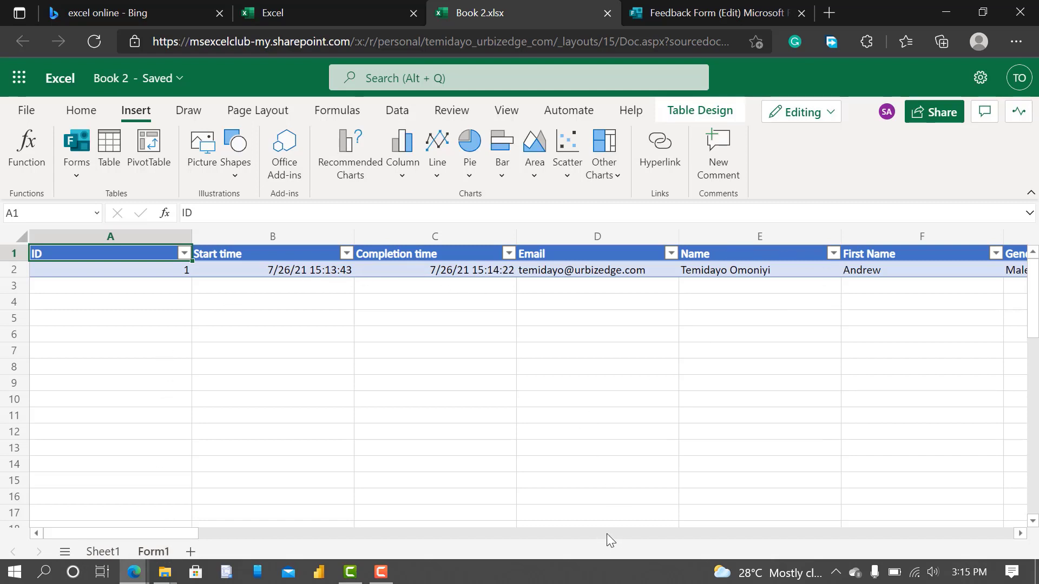
Step: Scroll Form1 right to the Any suggestion/comment column, then return to the Feedback Form
scroll(606, 534, "right", 10)
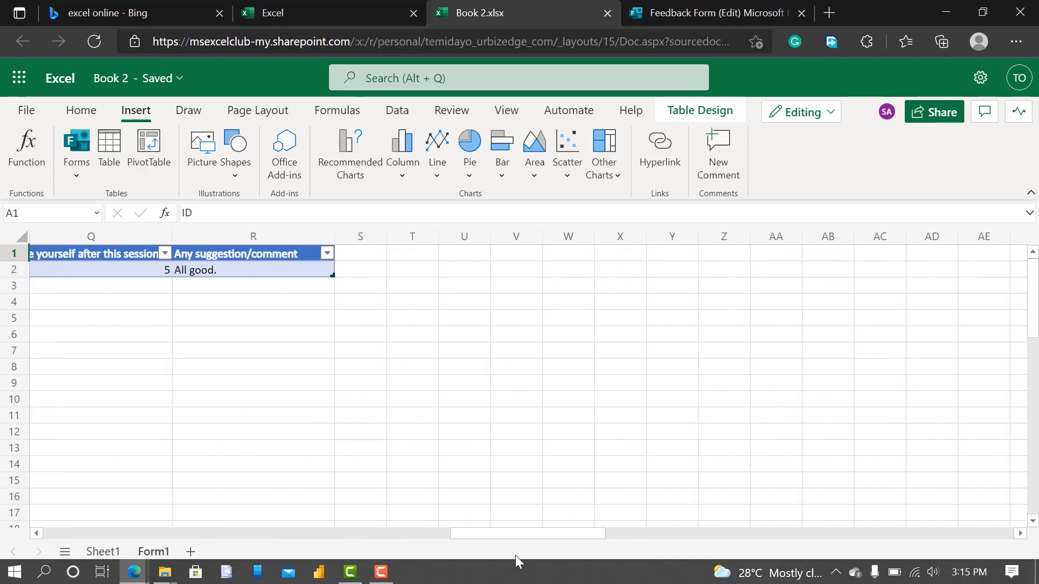
left_click(682, 6)
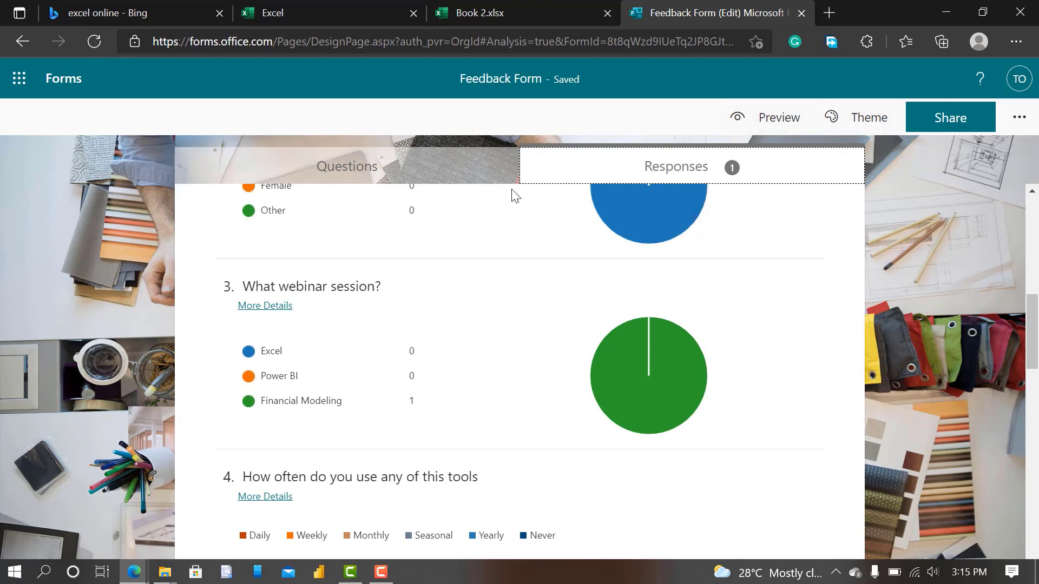
Step: In the form's Settings, set Who can fill out this form to Anyone can respond
left_click(457, 171)
scroll(439, 356, "down", 15)
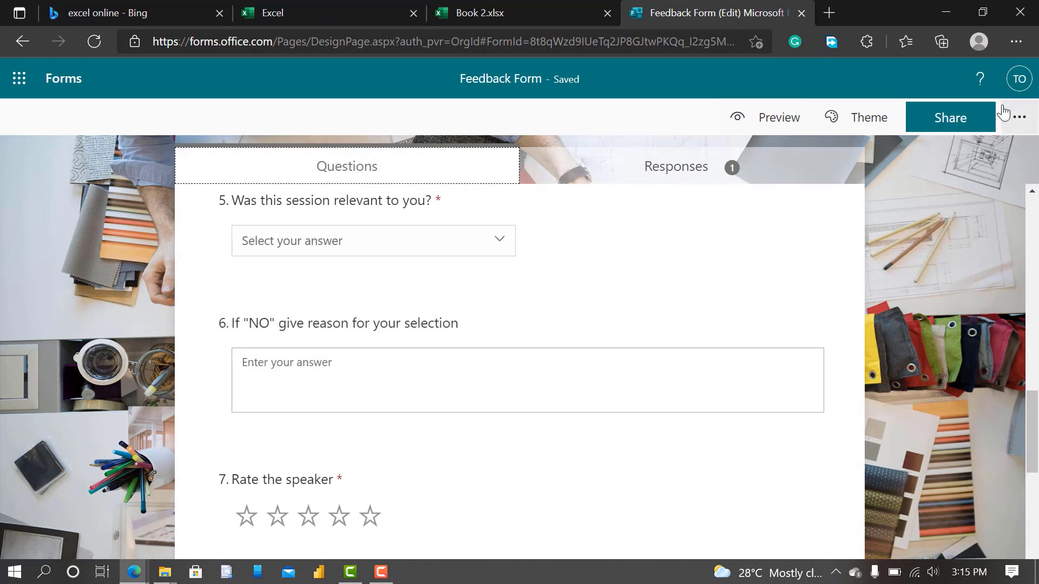
left_click(1018, 120)
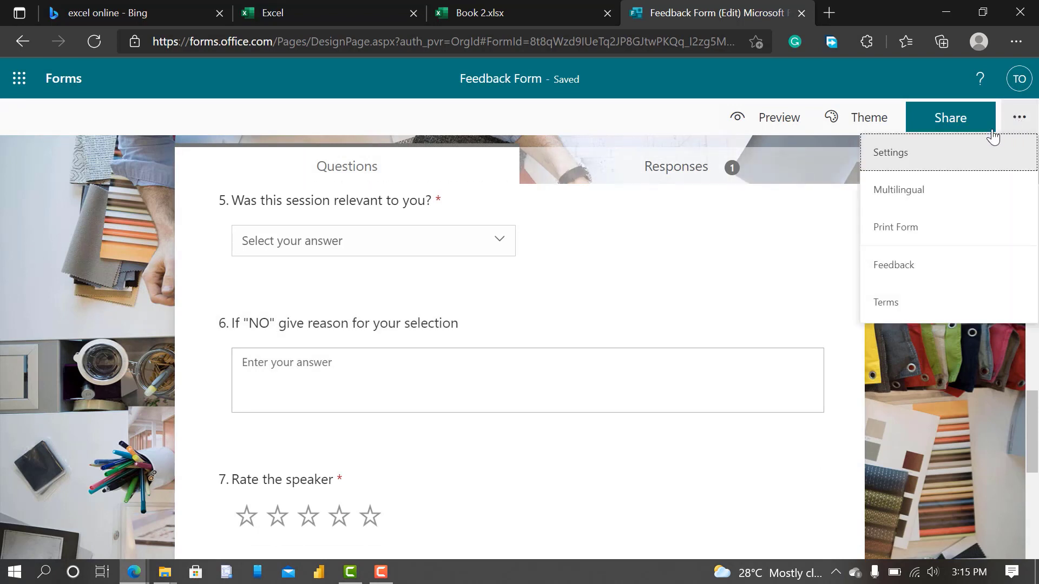
left_click(935, 158)
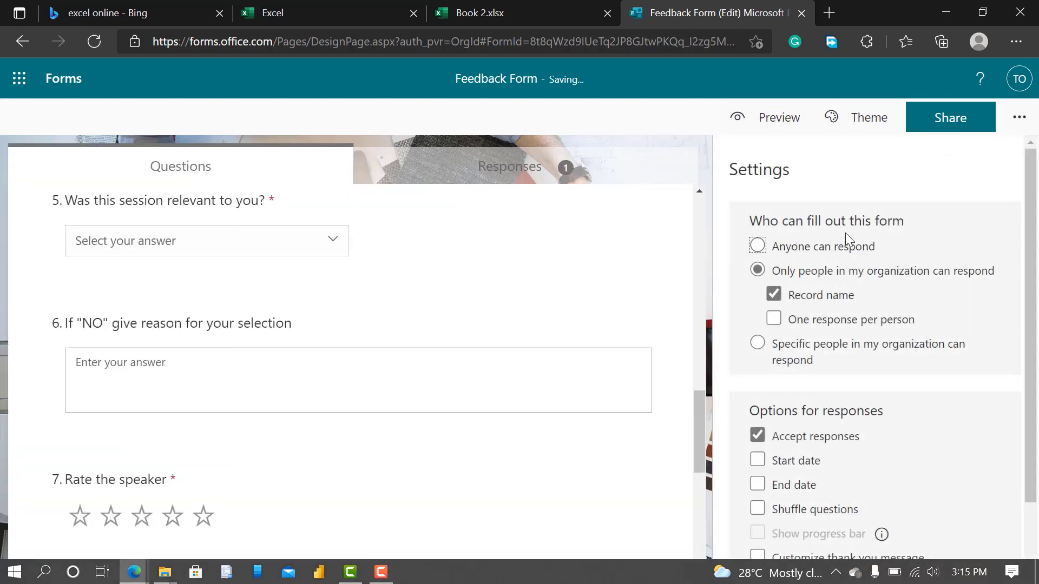
left_click(757, 246)
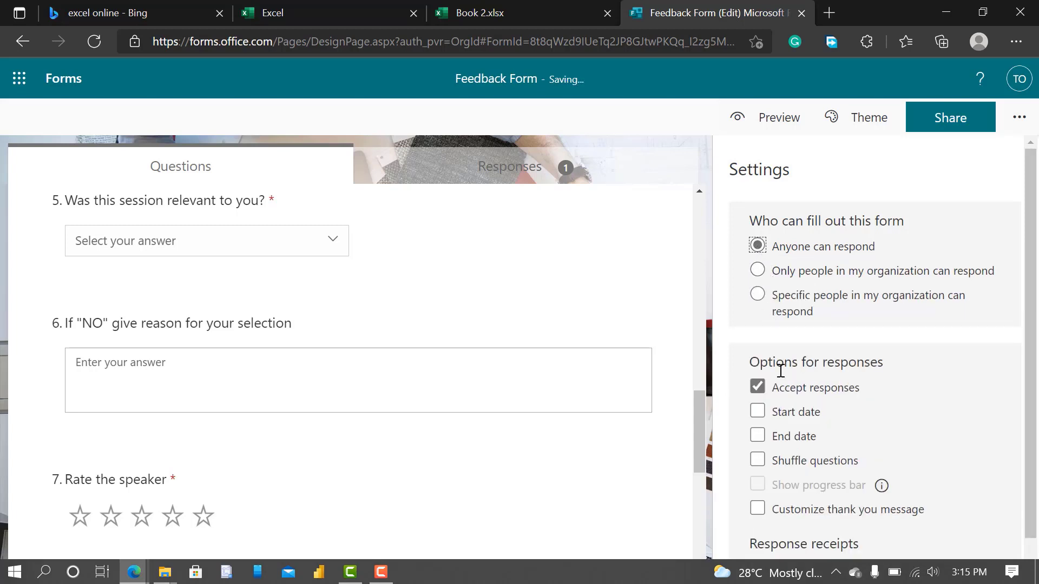
scroll(807, 387, "down", 1)
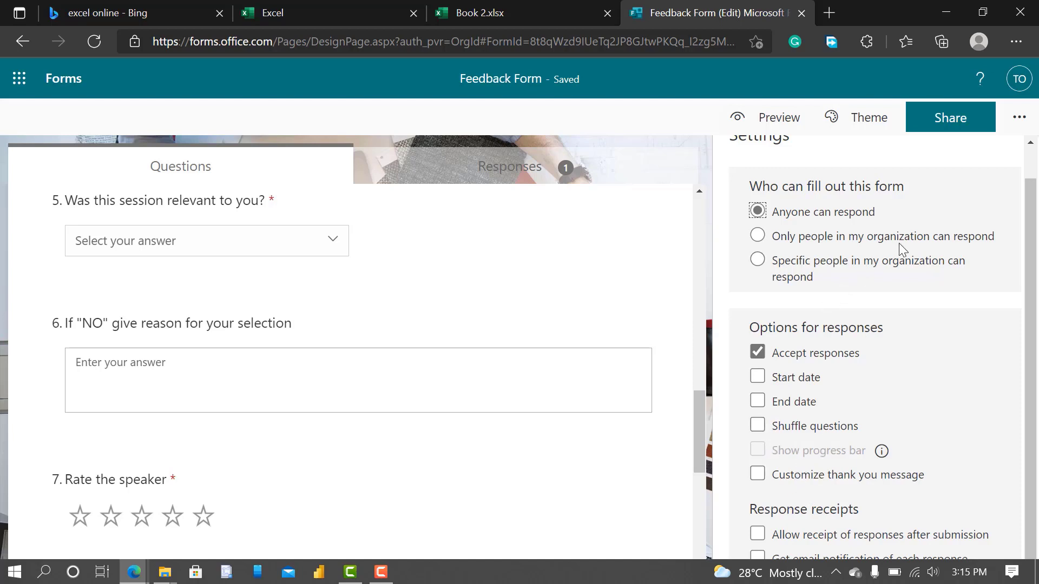
scroll(900, 260, "up", 1)
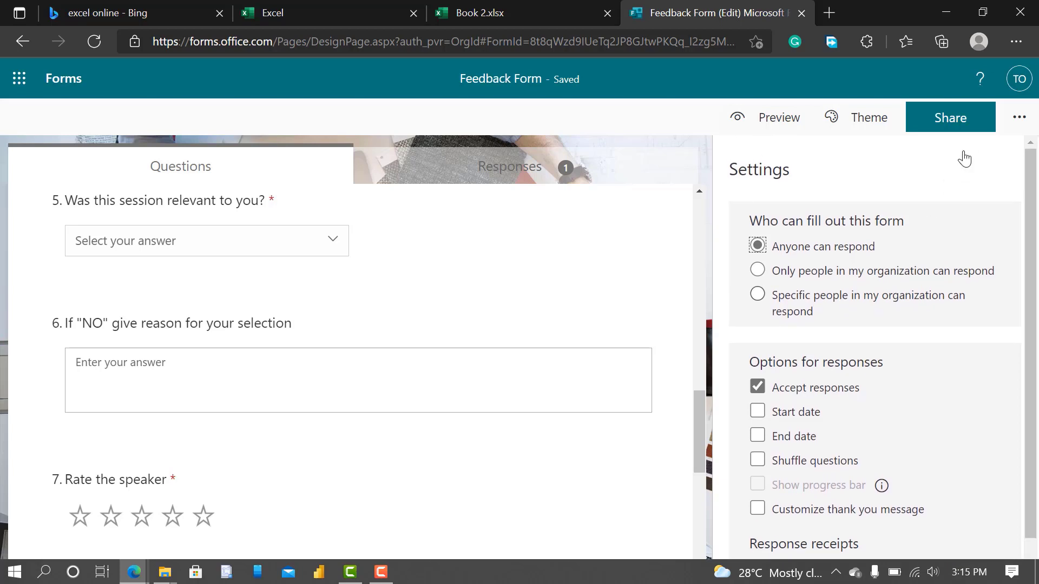
Step: Keep the form open to anyone who can respond and copy its response link
left_click(959, 125)
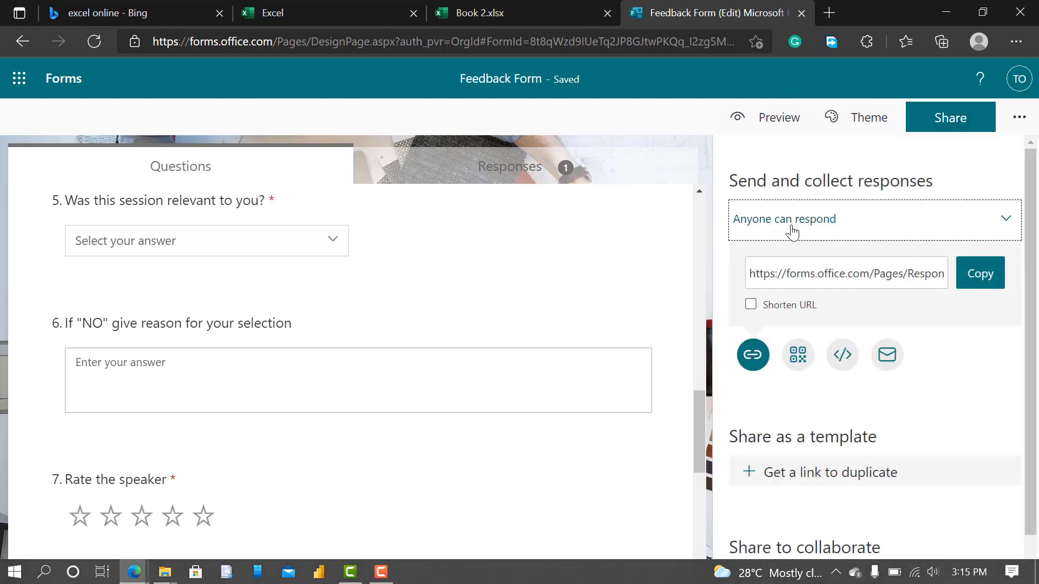
left_click(1008, 222)
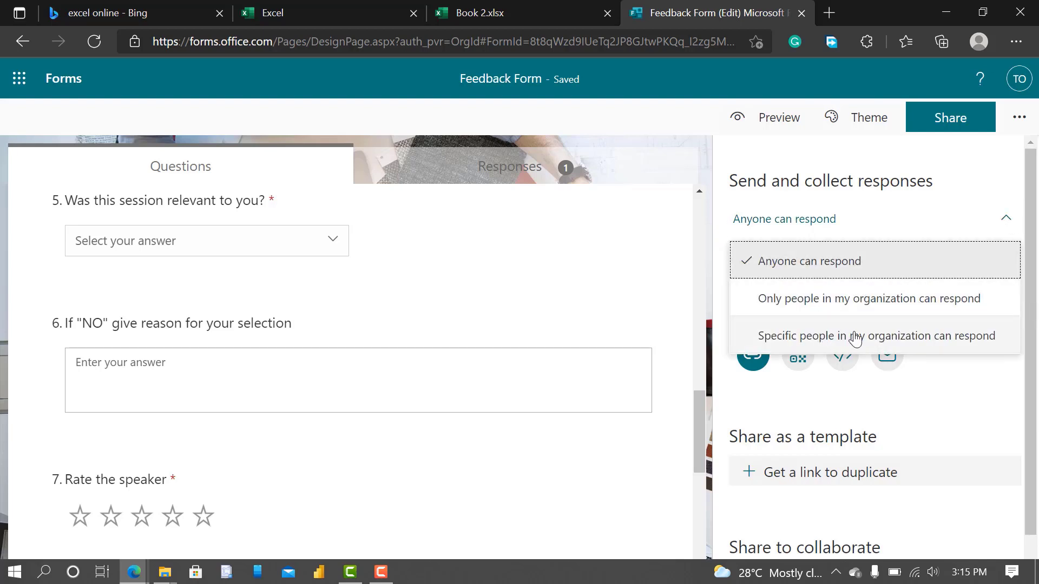
left_click(884, 267)
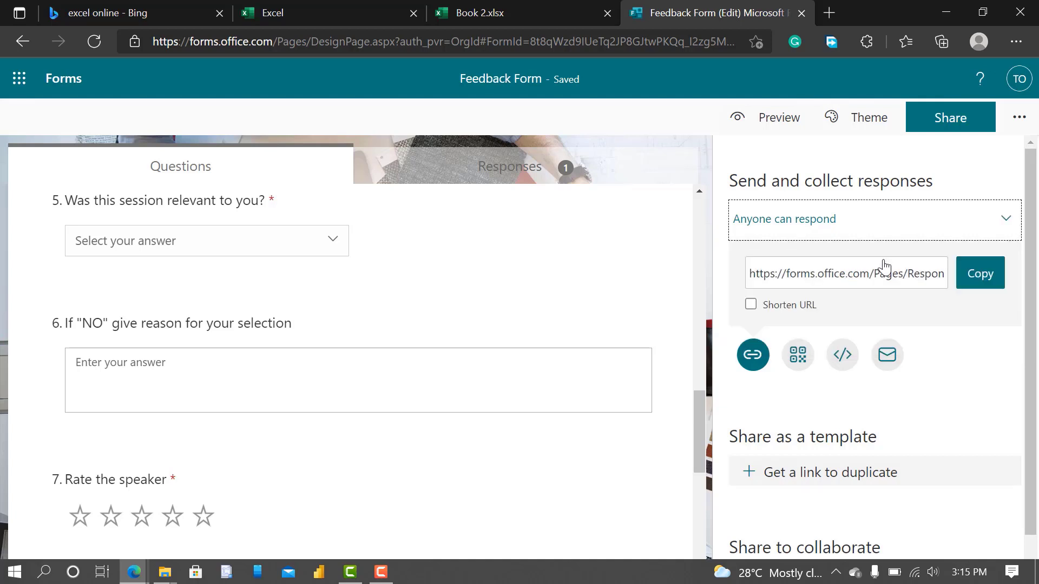
left_click(967, 282)
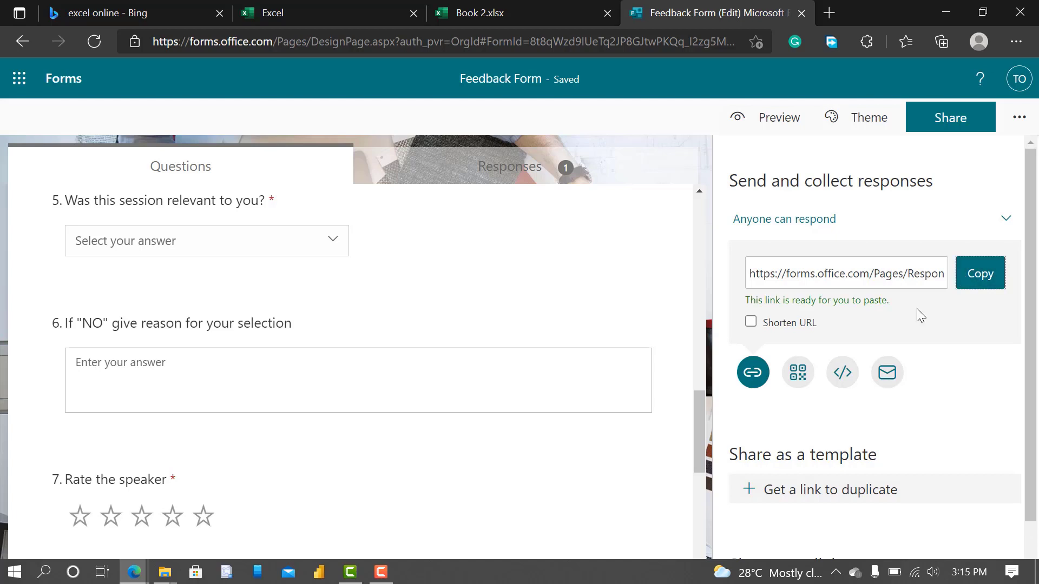
Step: Try the QR code, embed code and e-mail sharing options, then copy the link again
left_click(796, 383)
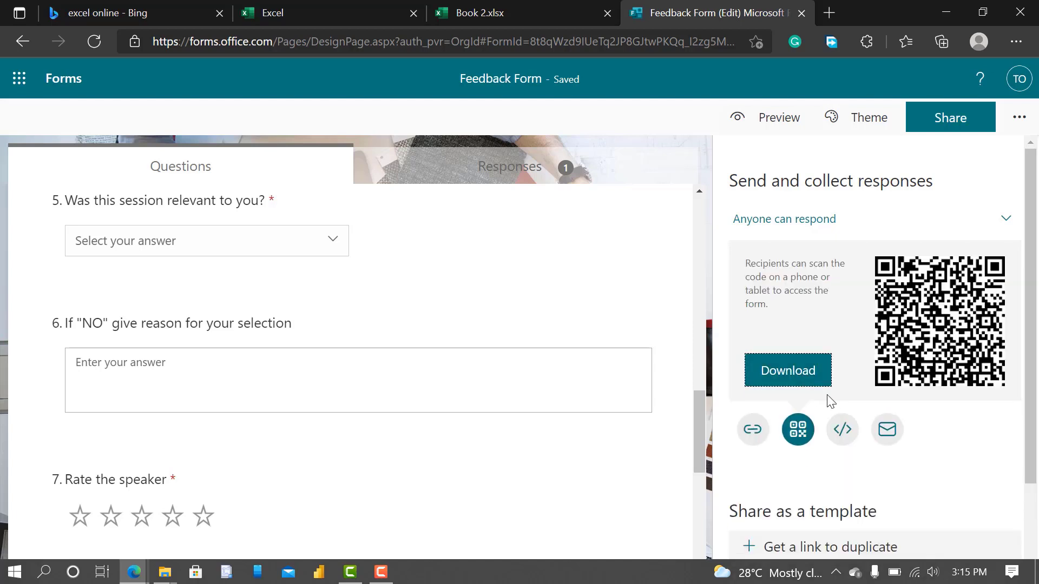
left_click(842, 431)
scroll(842, 432, "down", 1)
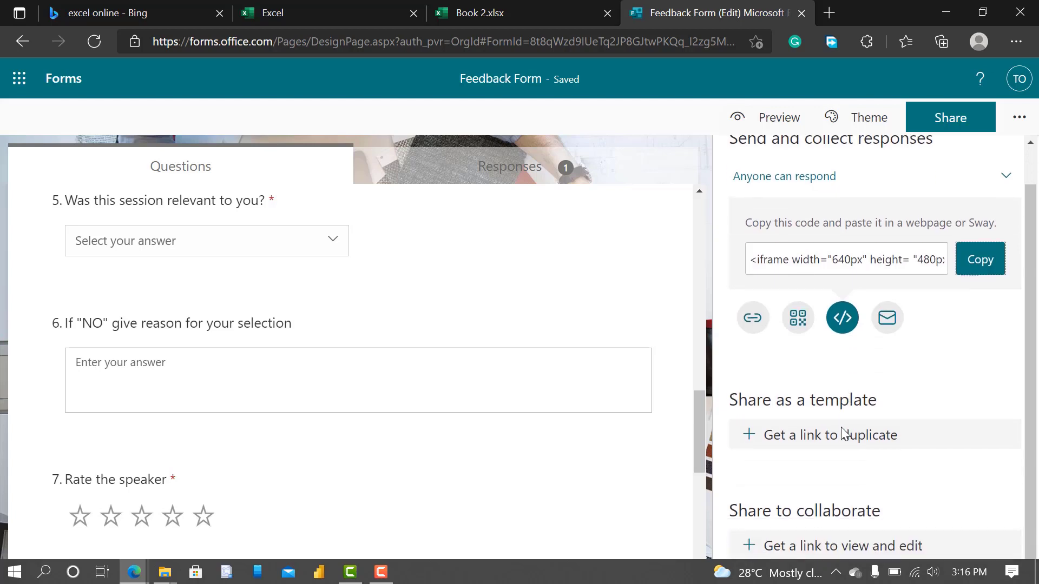
left_click(883, 325)
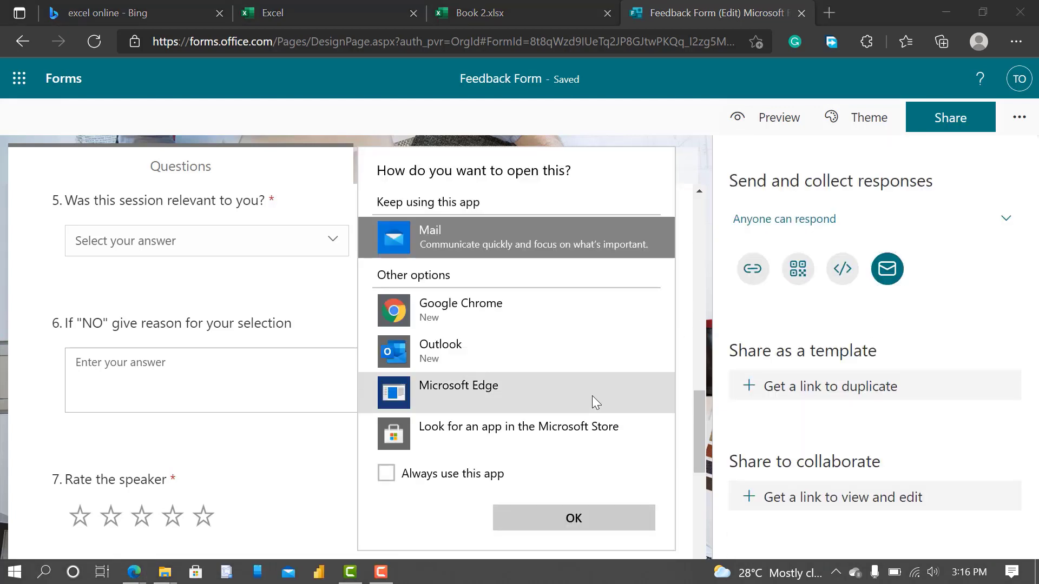
left_click(335, 457)
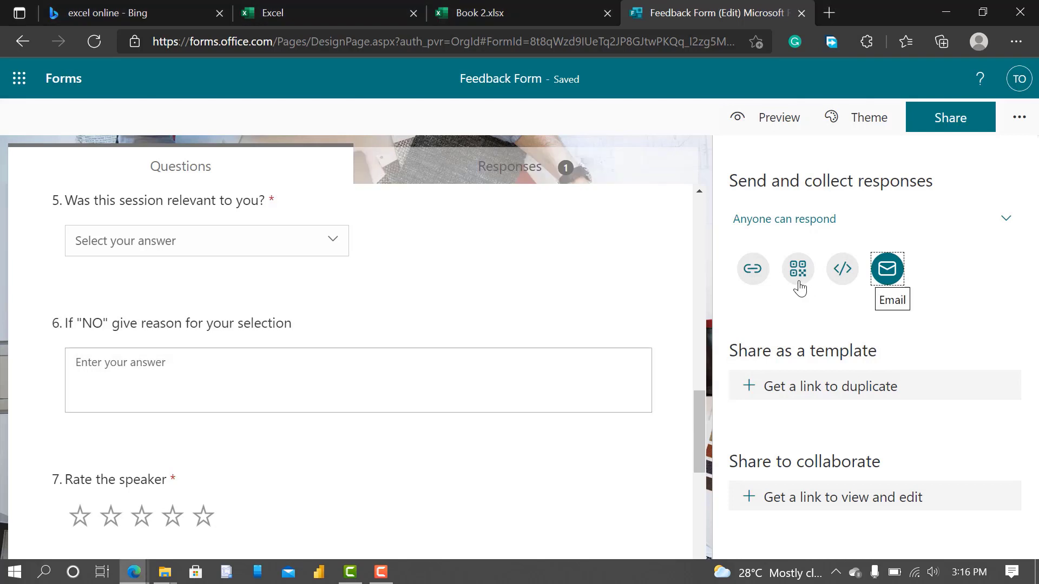
left_click(753, 279)
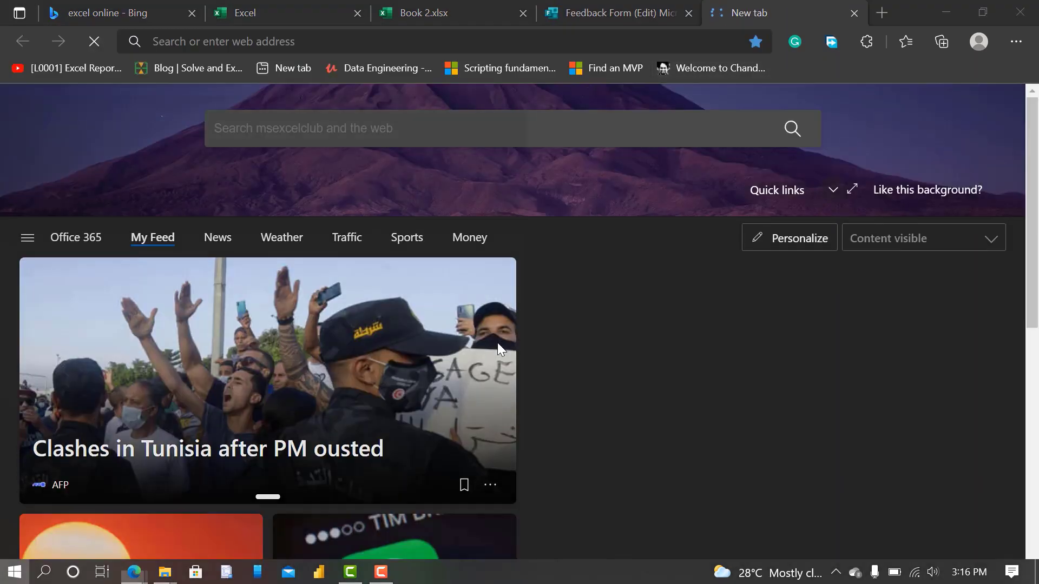
Step: Launch Google Chrome by searching 'chr' in Windows Search
key("super")
type("chr")
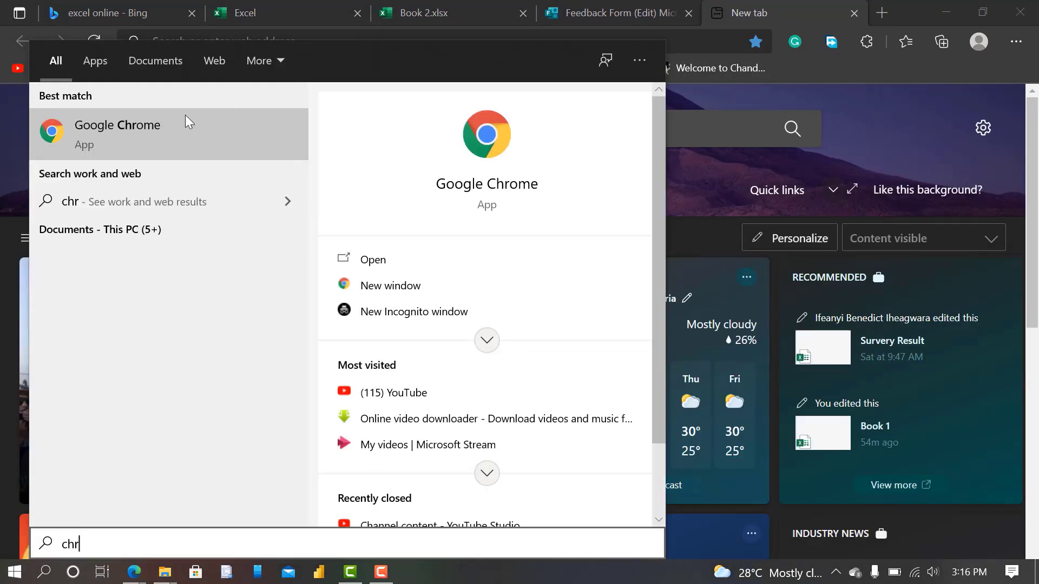
left_click(185, 120)
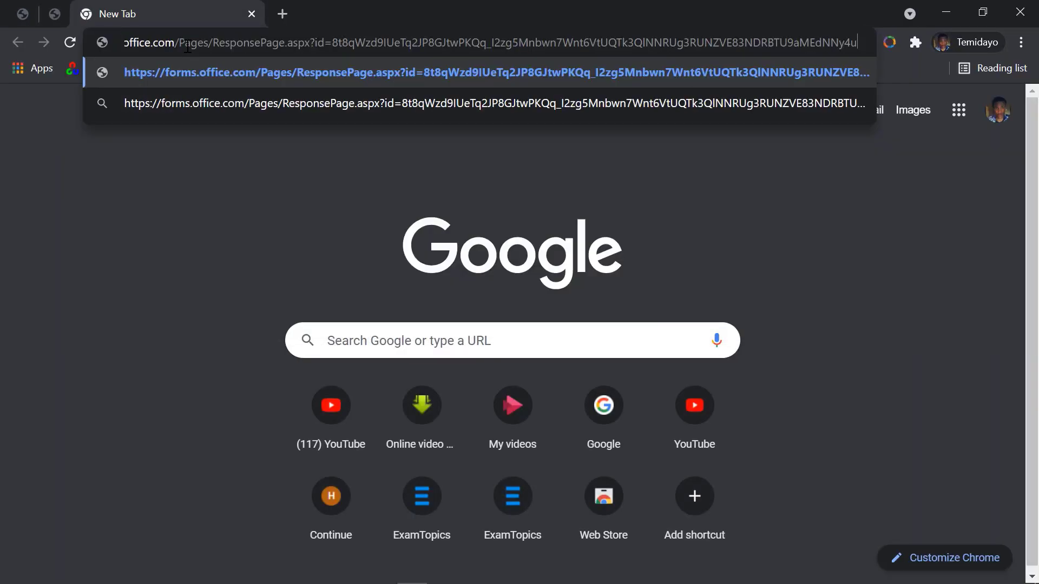
Step: Load the Feedback Form link and scroll through its First Name and Gender questions
key("Return")
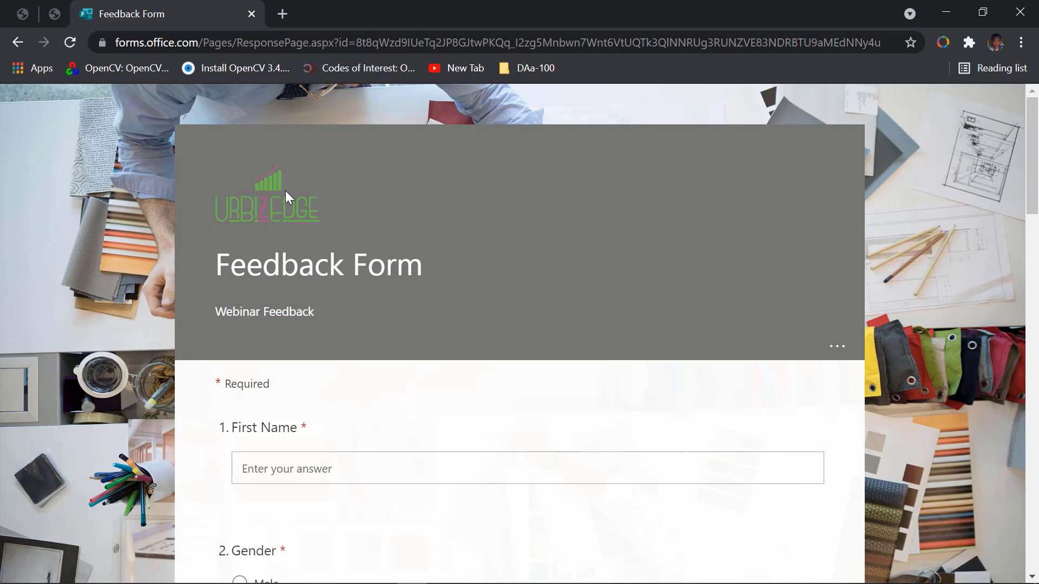
scroll(285, 192, "down", 20)
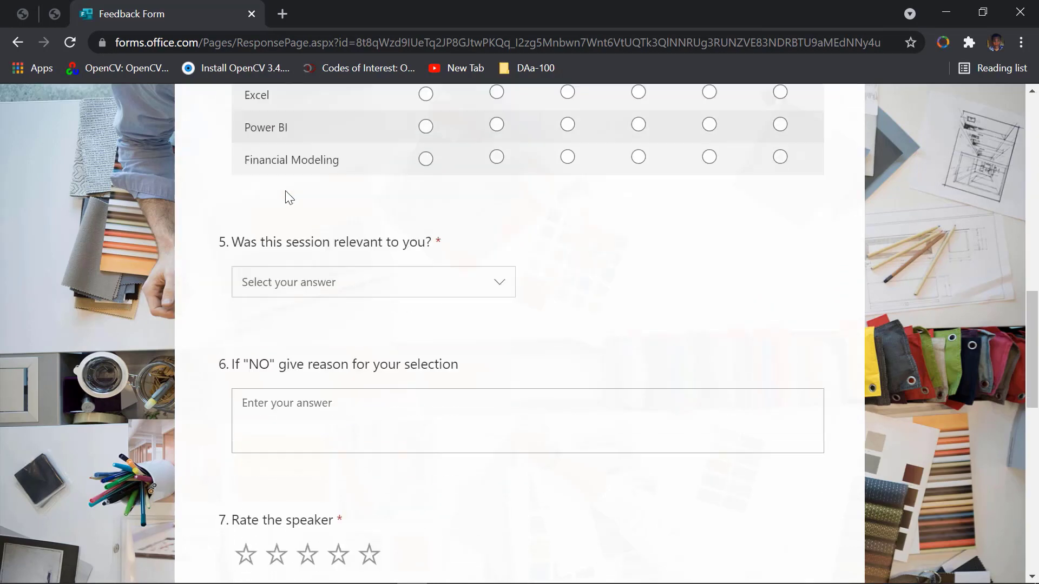
scroll(286, 196, "down", 5)
scroll(286, 196, "up", 20)
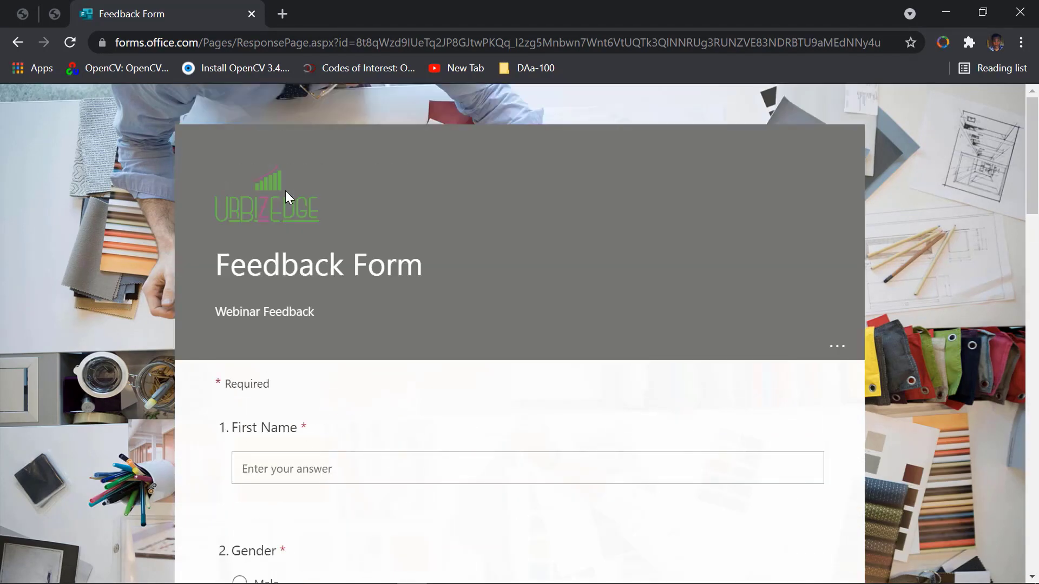
scroll(287, 196, "down", 1)
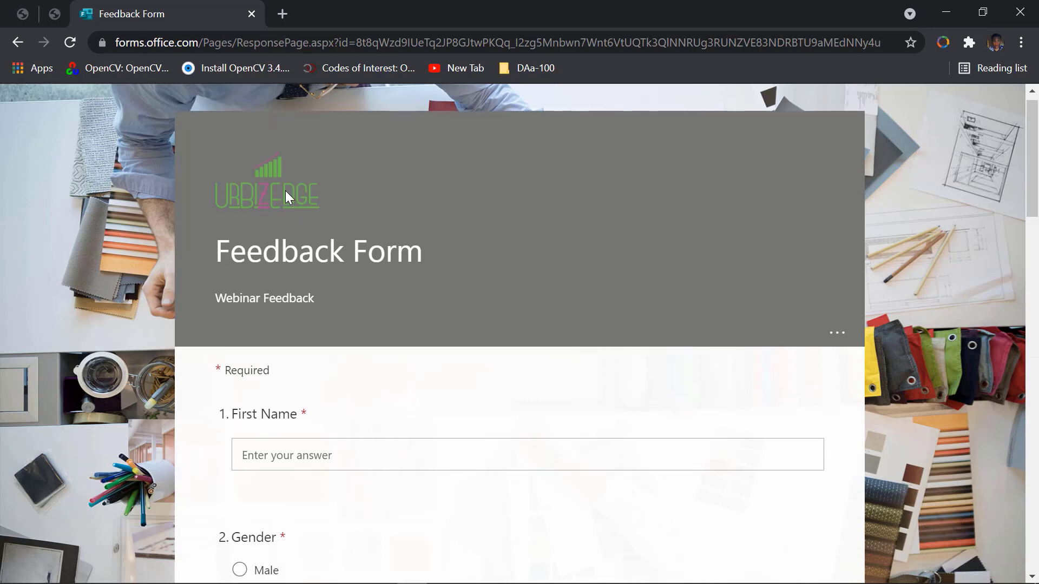
scroll(285, 195, "down", 1)
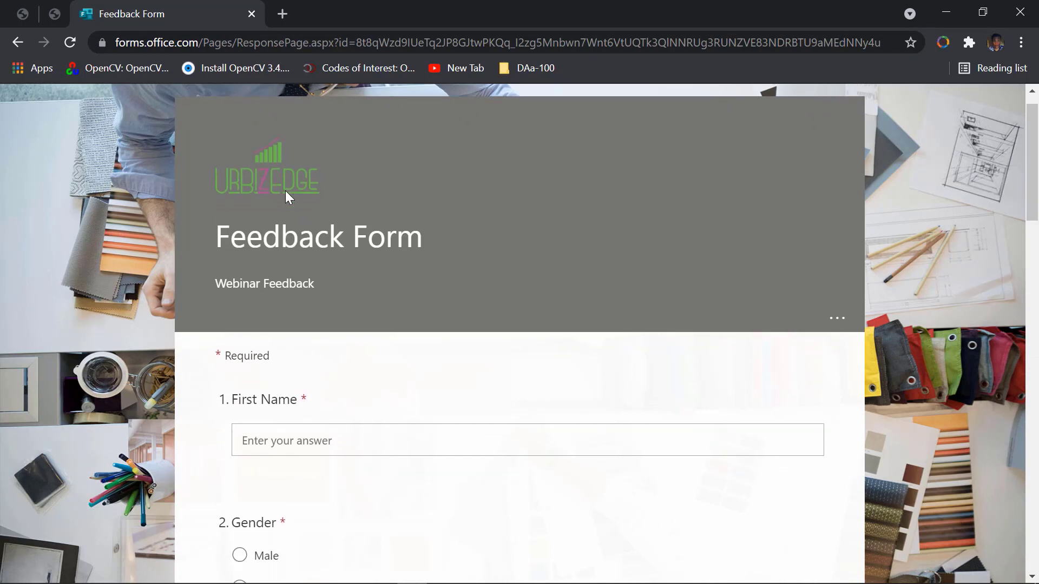
scroll(286, 192, "down", 1)
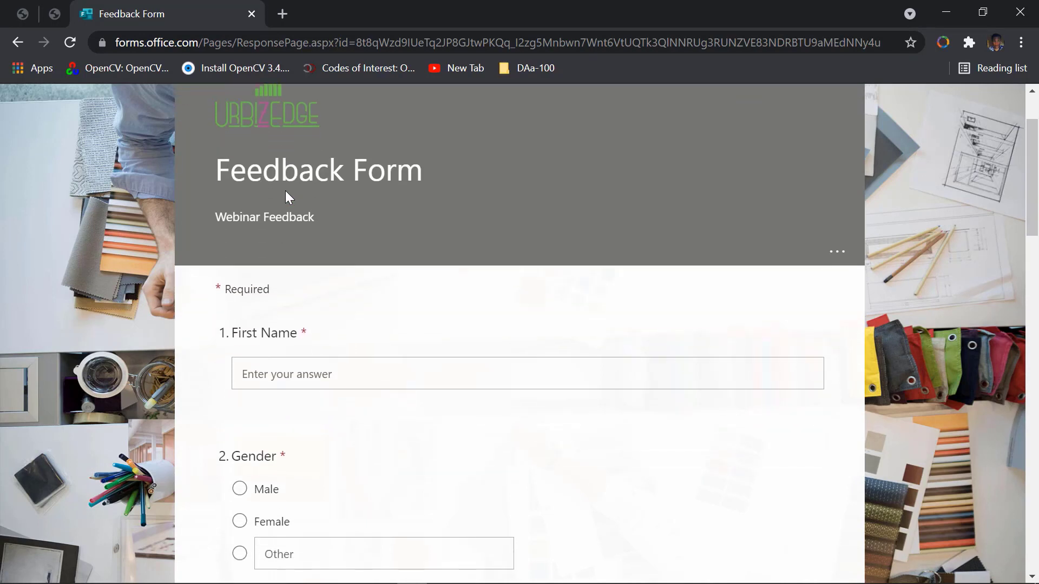